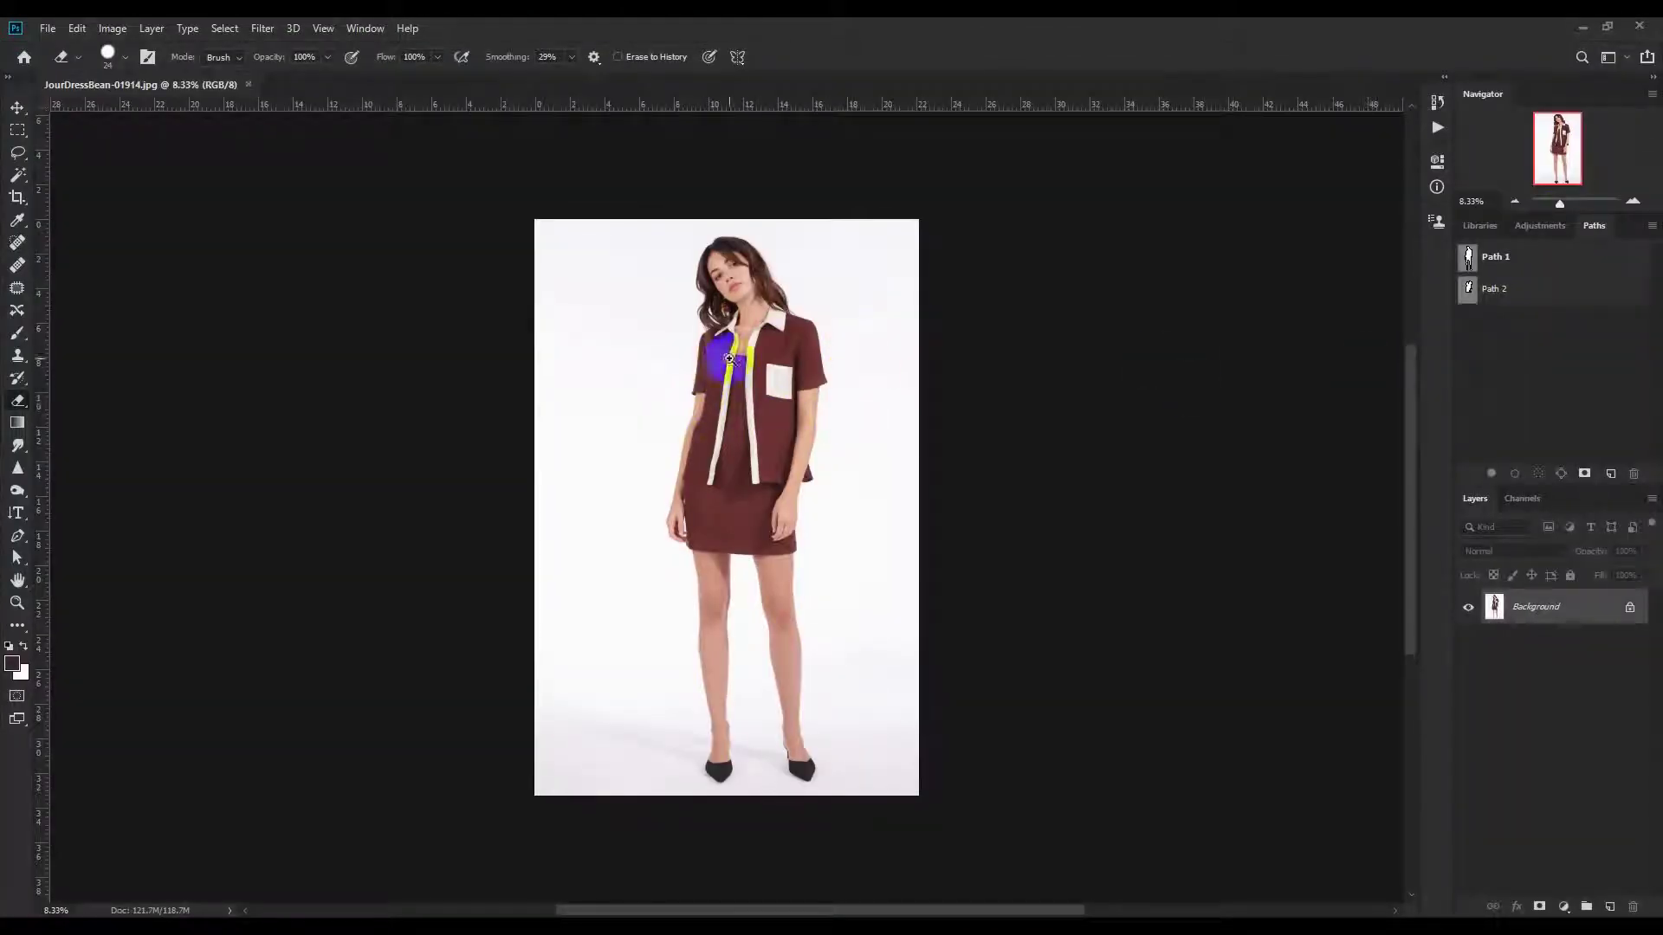
- Duplicate the Background layer twice and fill the lower copy with the black foreground colour
left_click_drag(730, 304, 853, 182)
left_click_drag(808, 342, 852, 643)
key("ctrl+r")
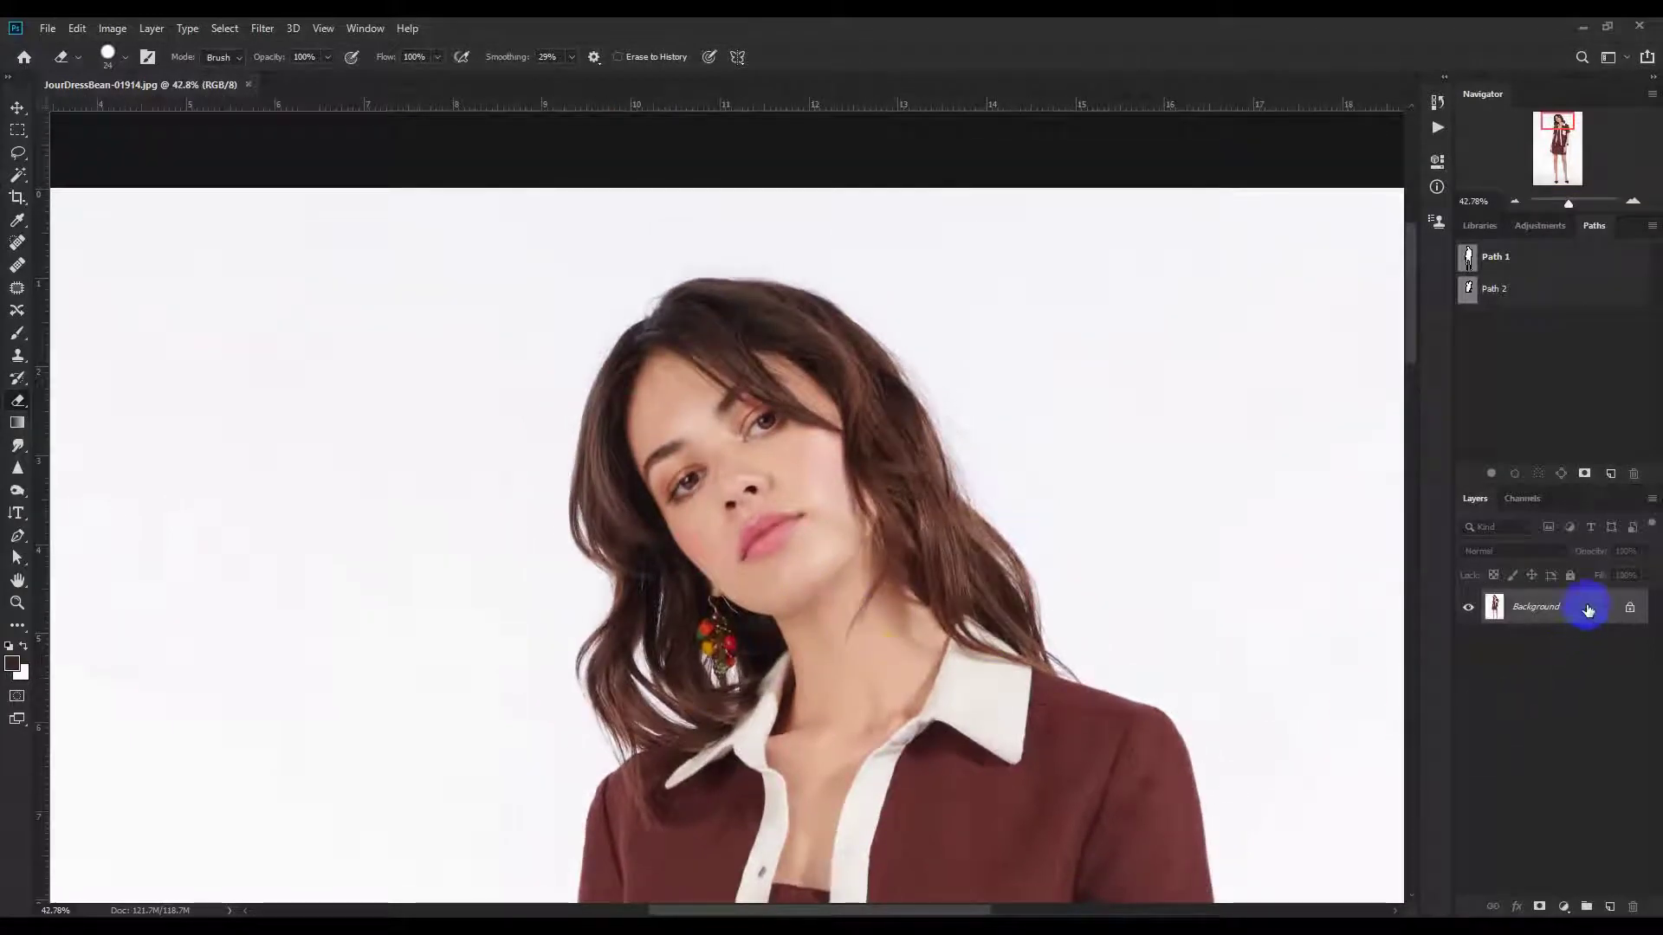
left_click_drag(1587, 609, 1609, 907)
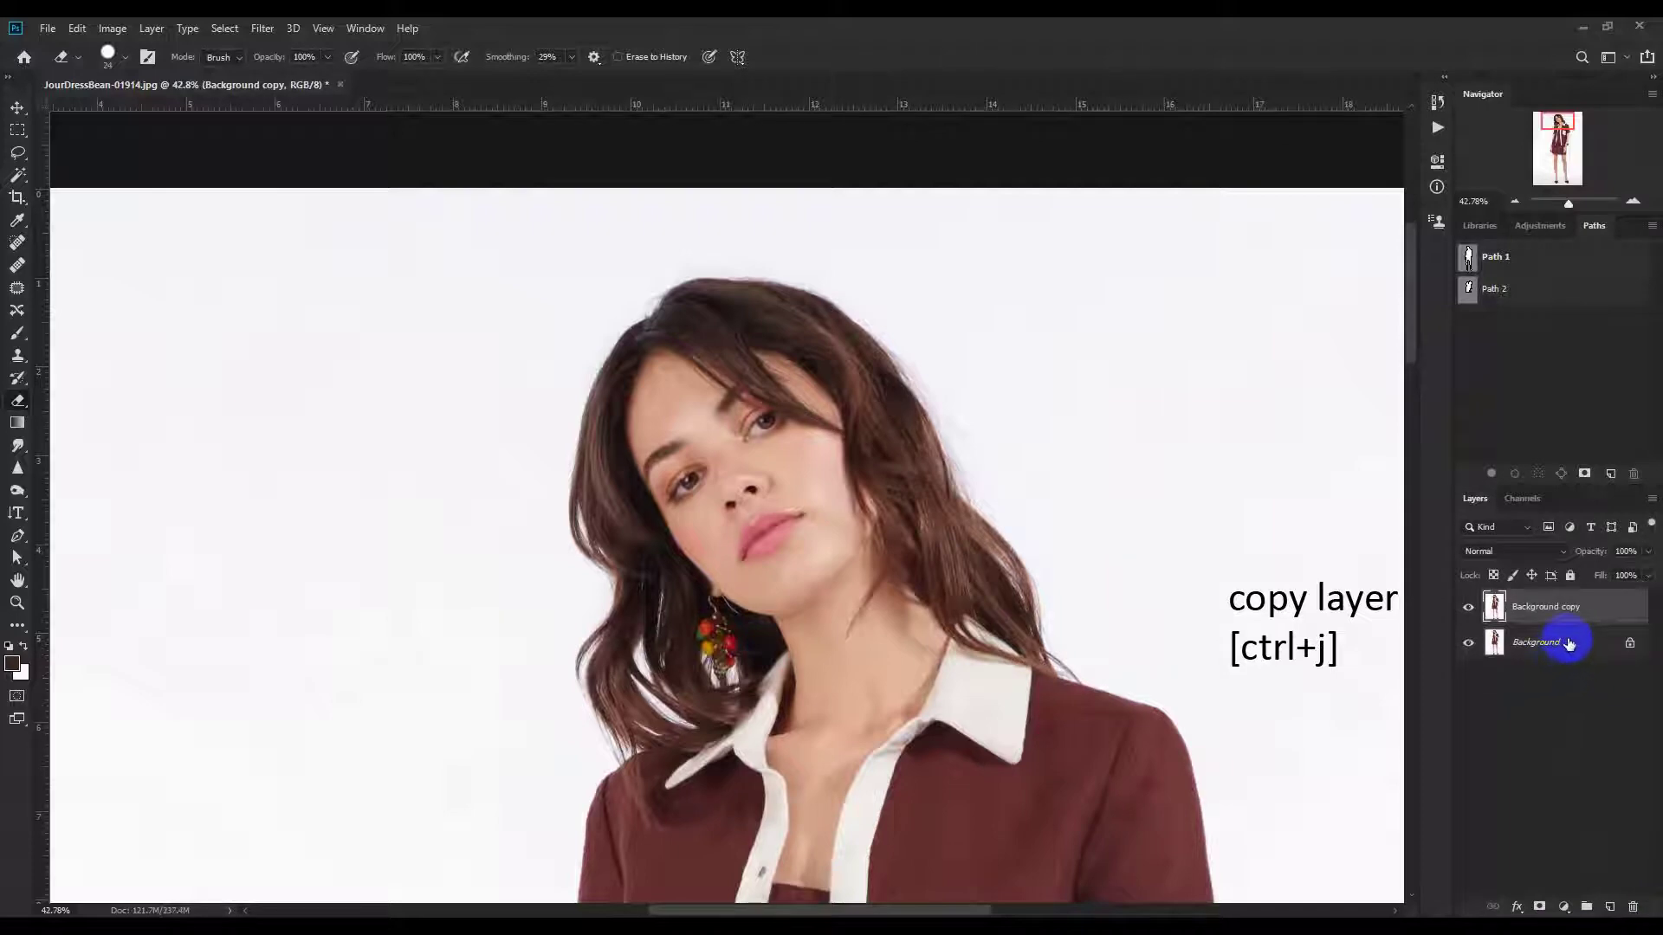
key("ctrl+j")
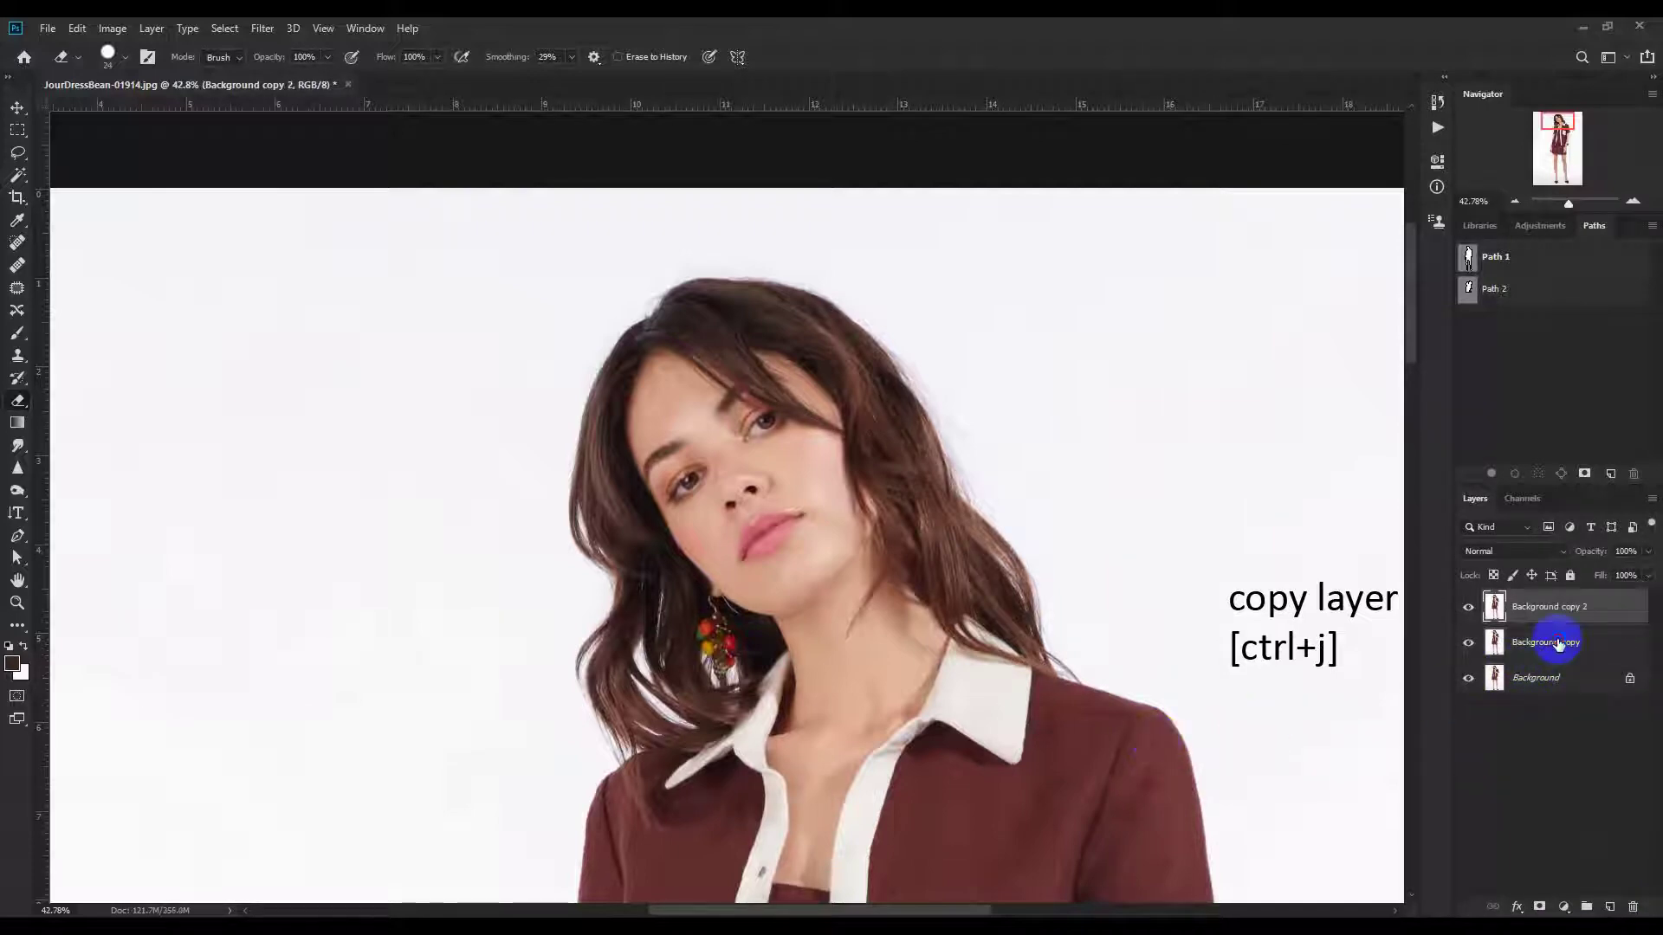
left_click(1534, 651)
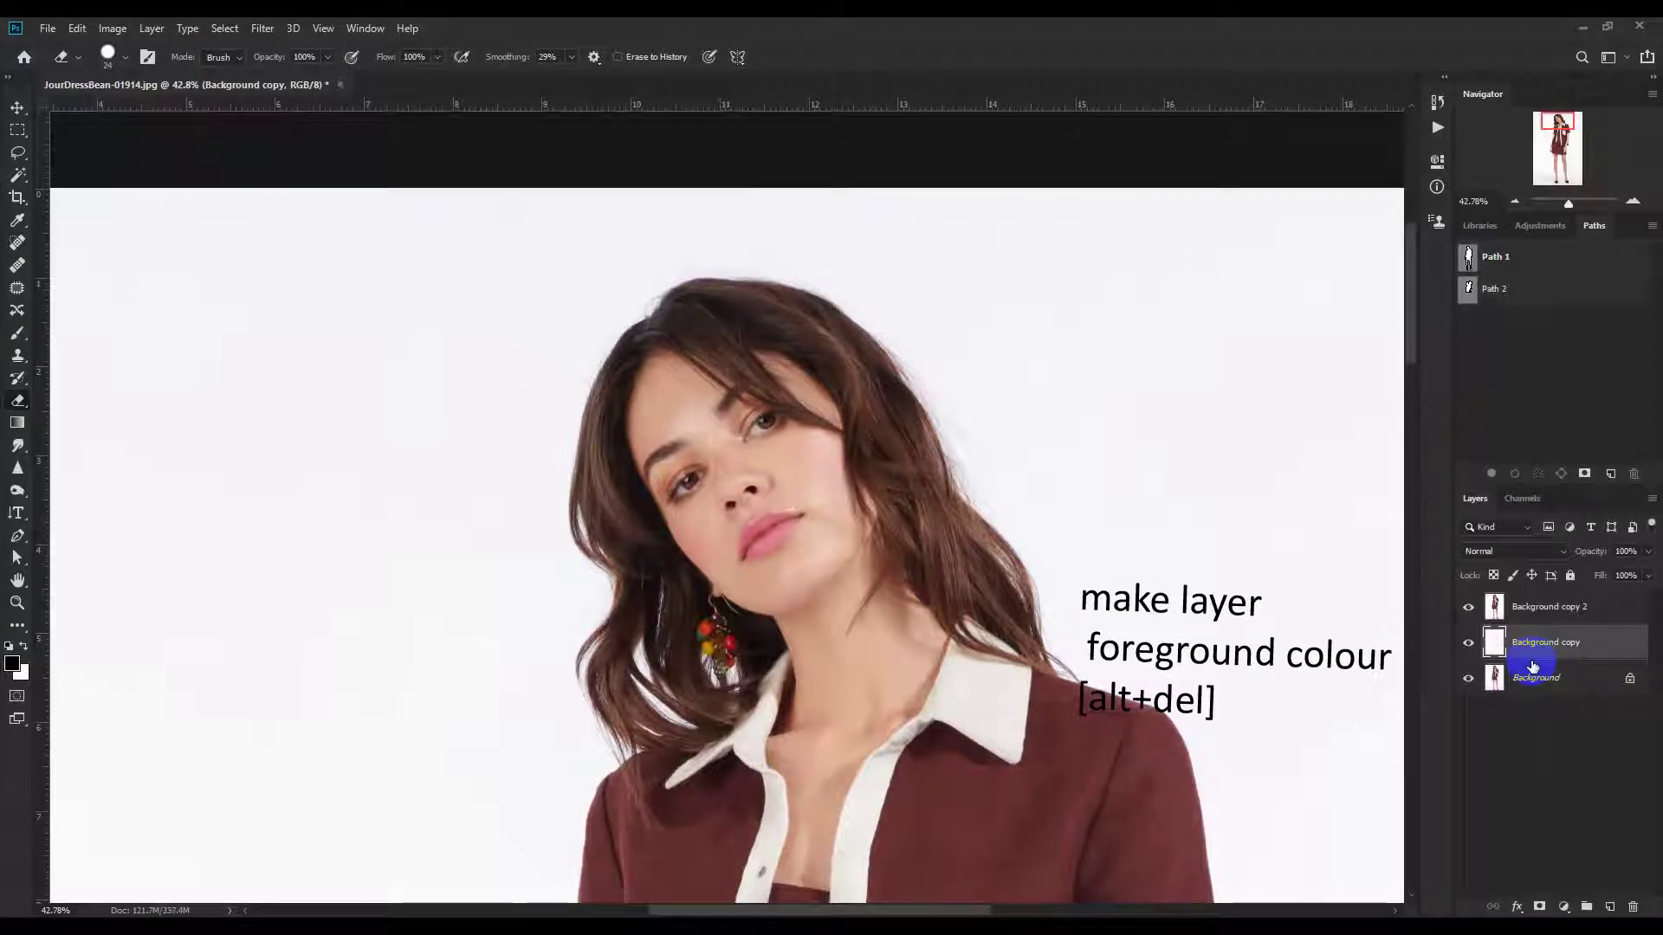
key("alt+Delete")
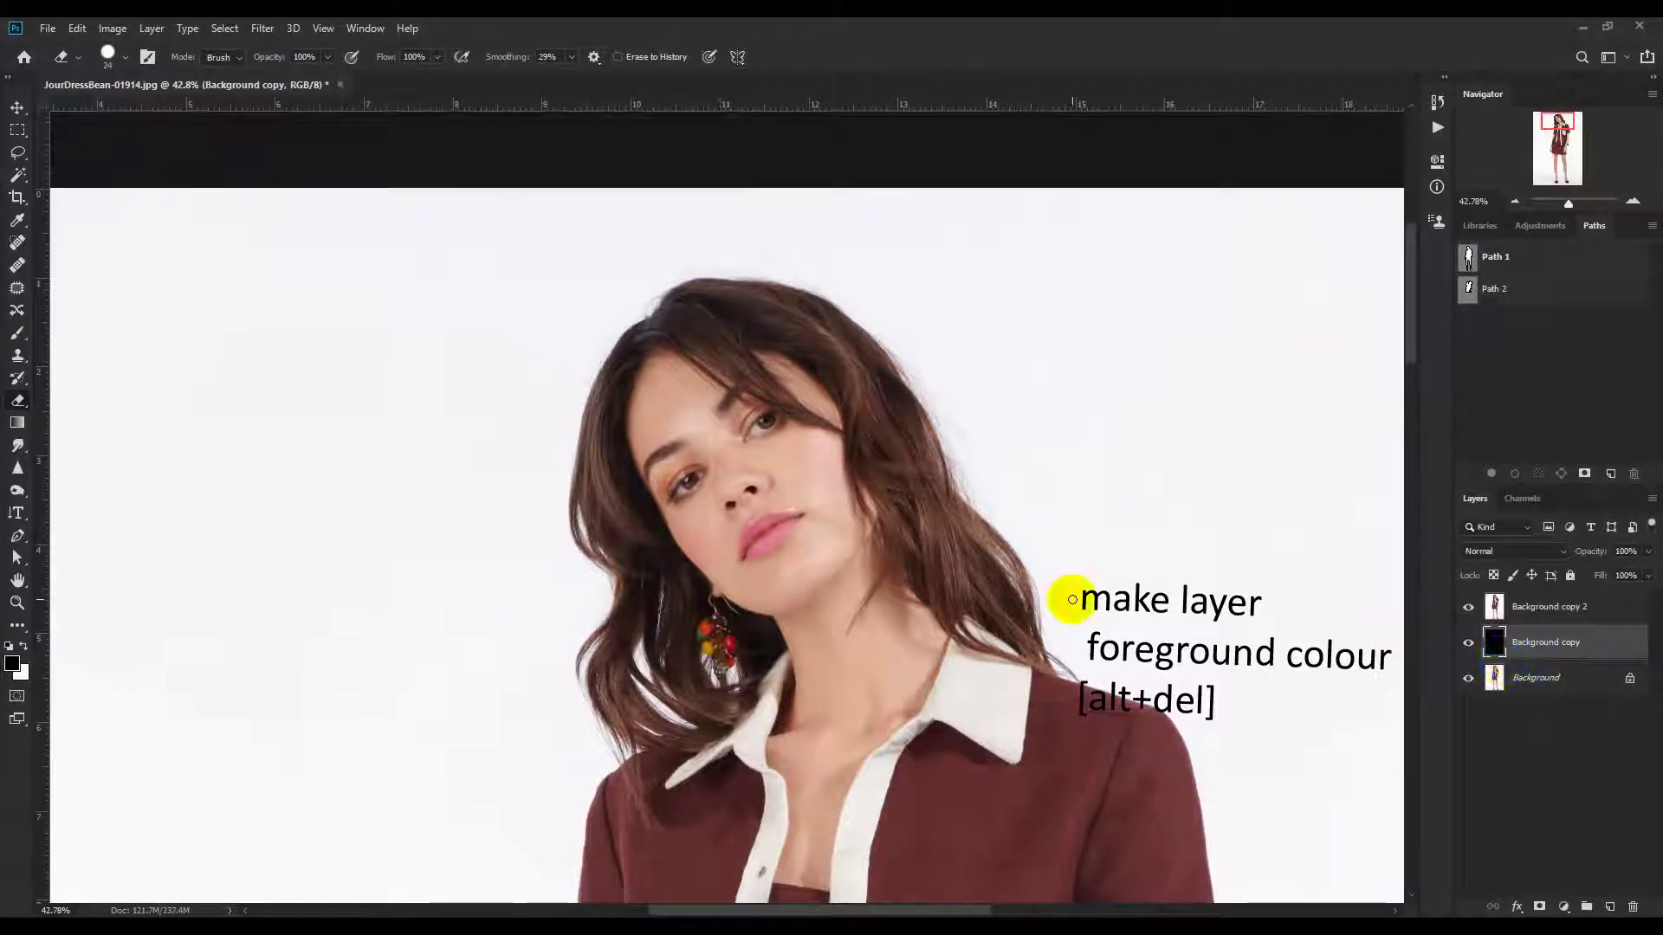
- Load Path 1 as a selection with the Background copy 2 layer active
scroll(753, 628, "up", 3)
left_click_drag(686, 660, 723, 555)
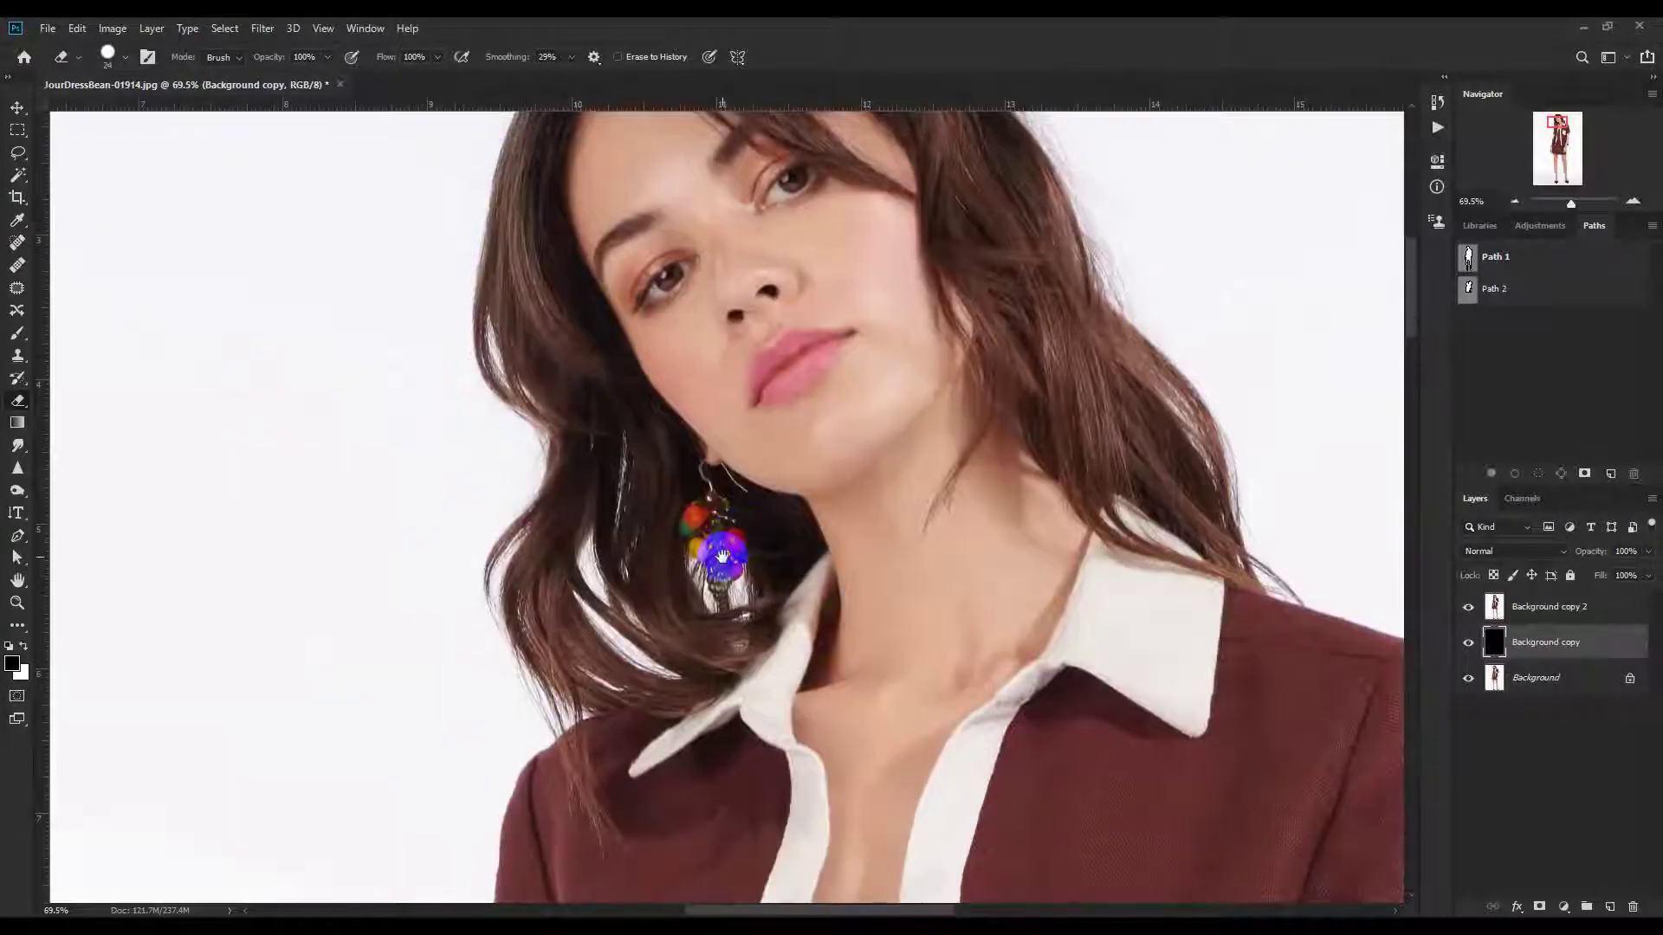
left_click_drag(1201, 463, 1238, 713)
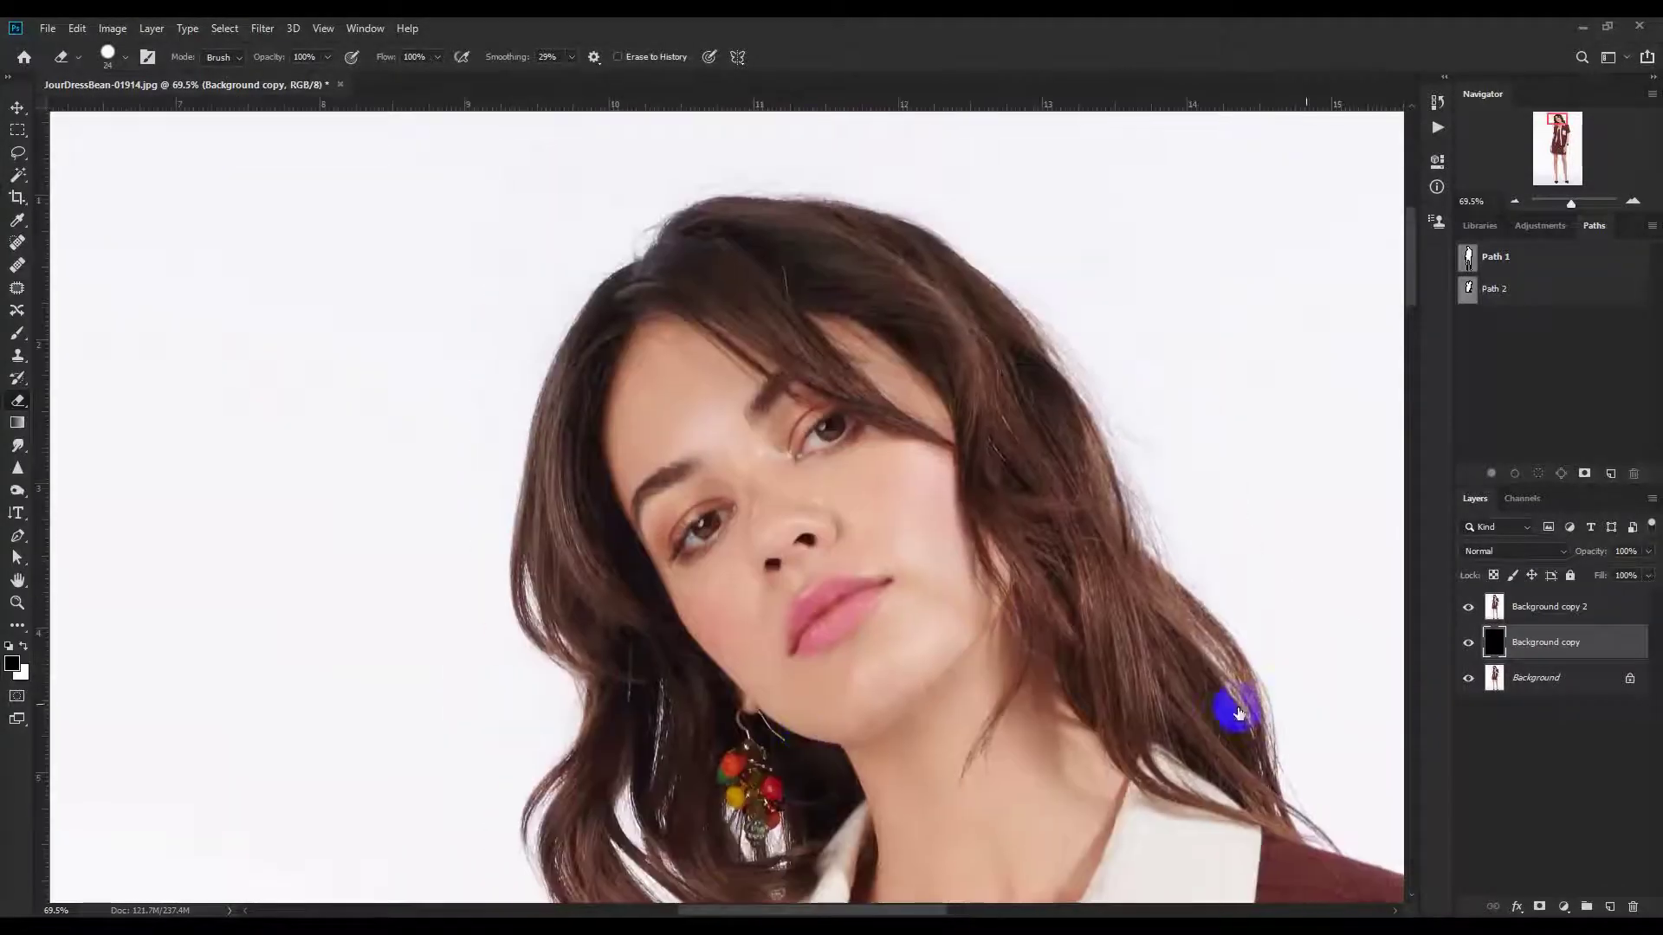
left_click(1595, 608)
left_click(1468, 263)
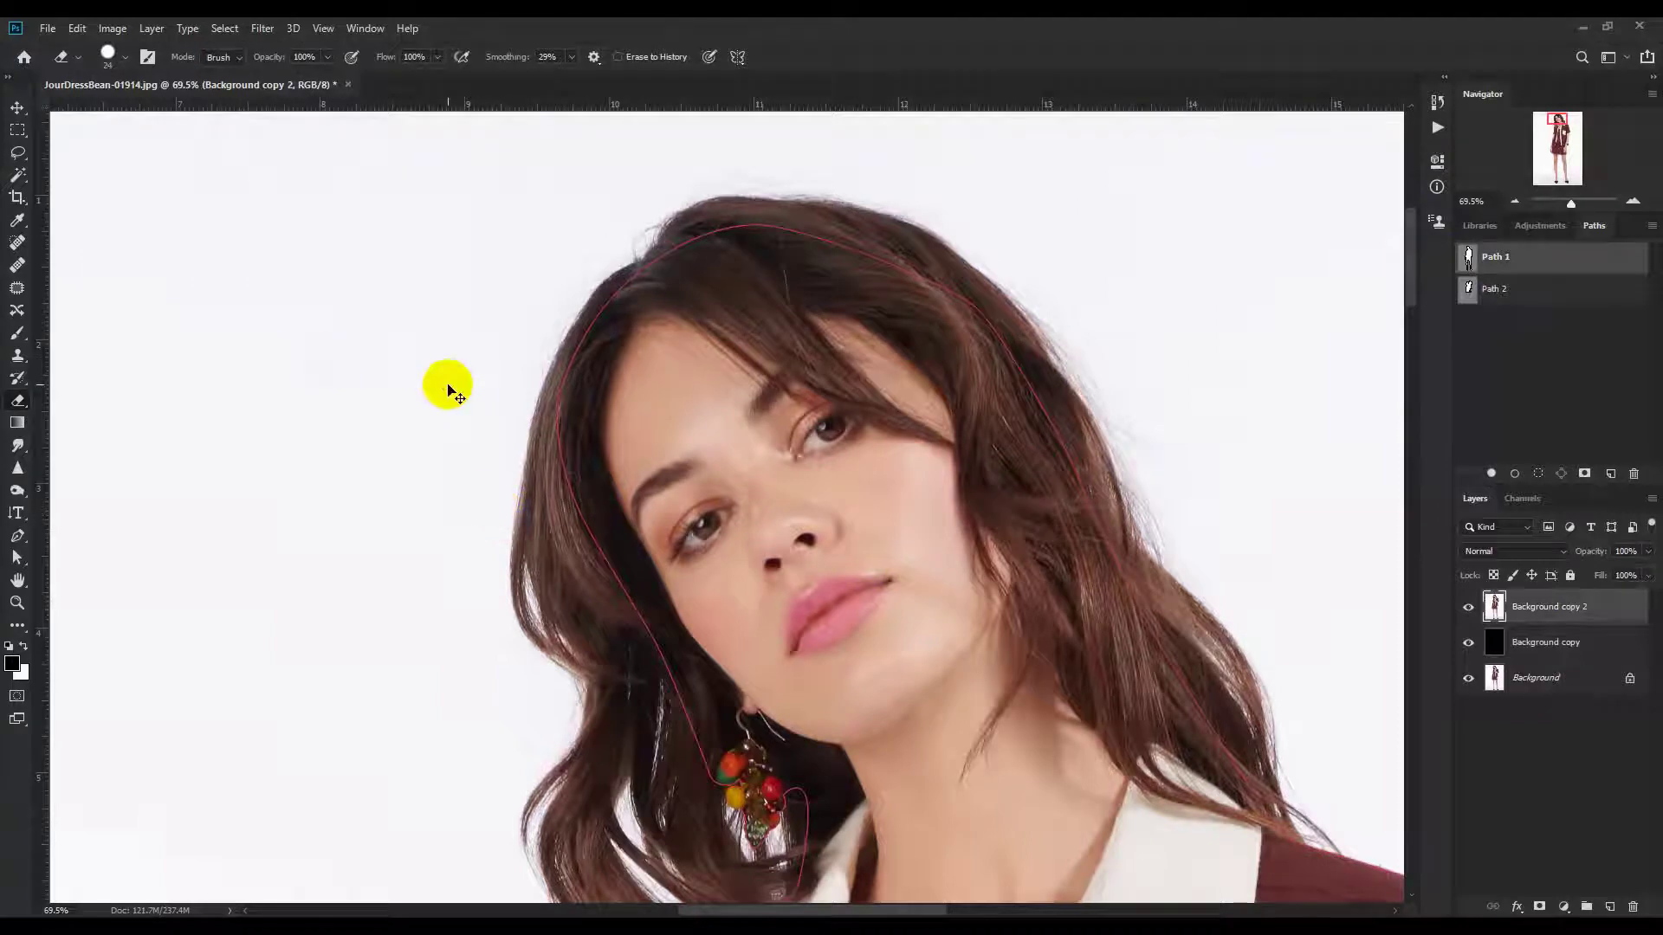
key("ctrl+Return")
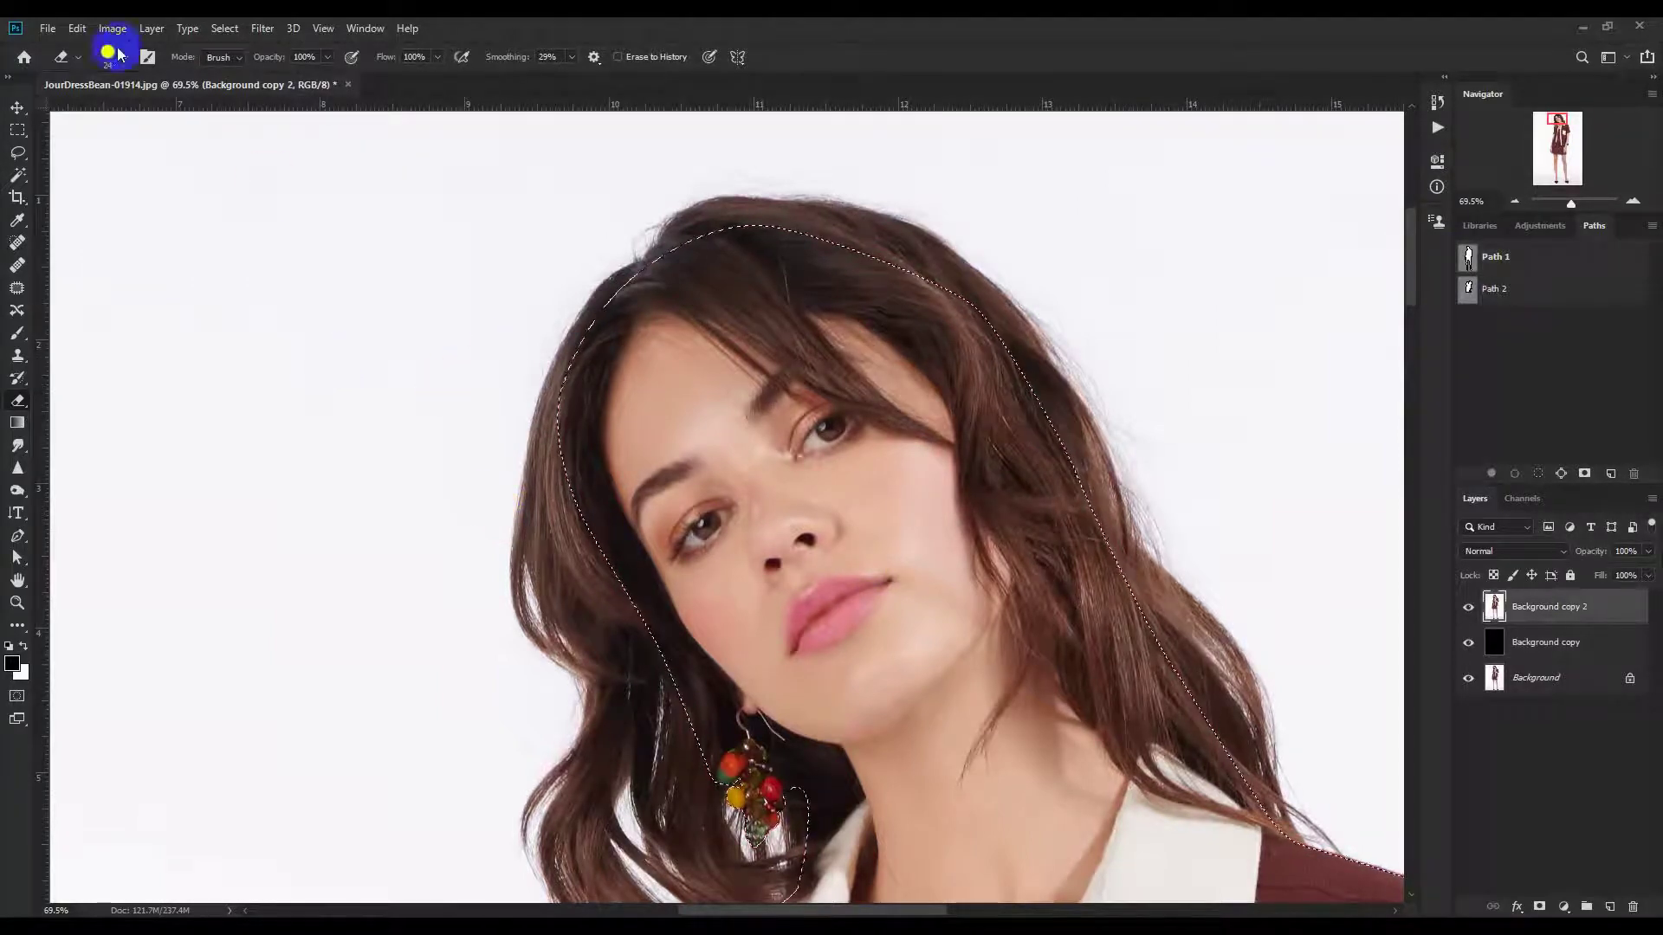
- Feather the selection of the model by 0.5 pixels
left_click(224, 28)
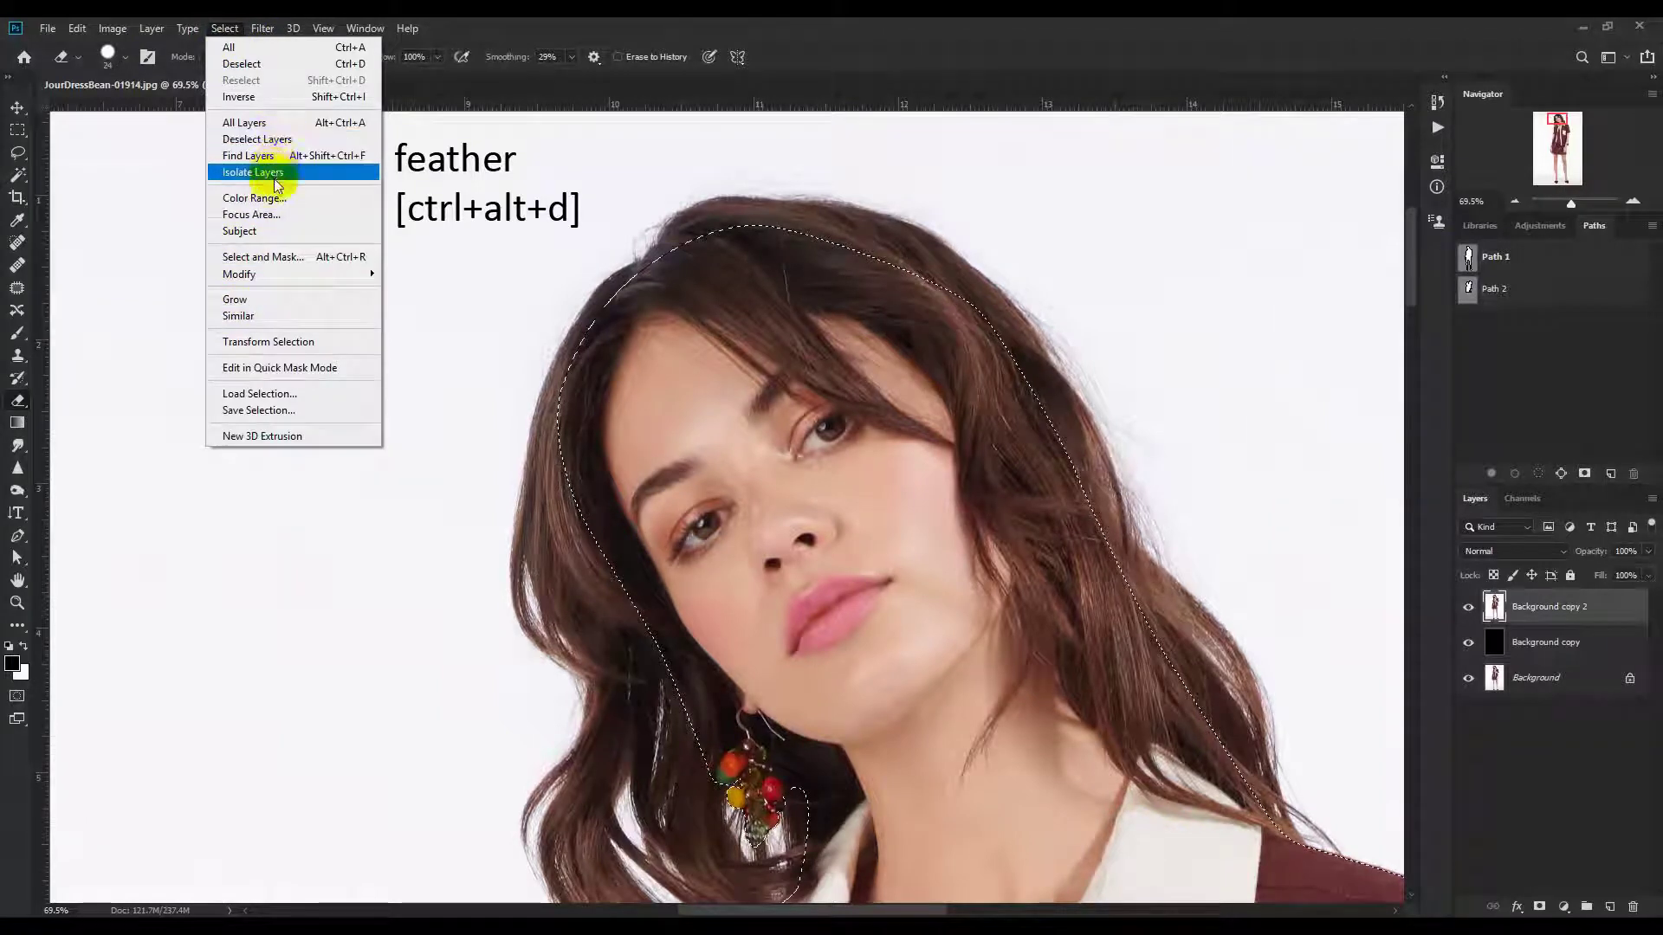
mouse_move(277, 274)
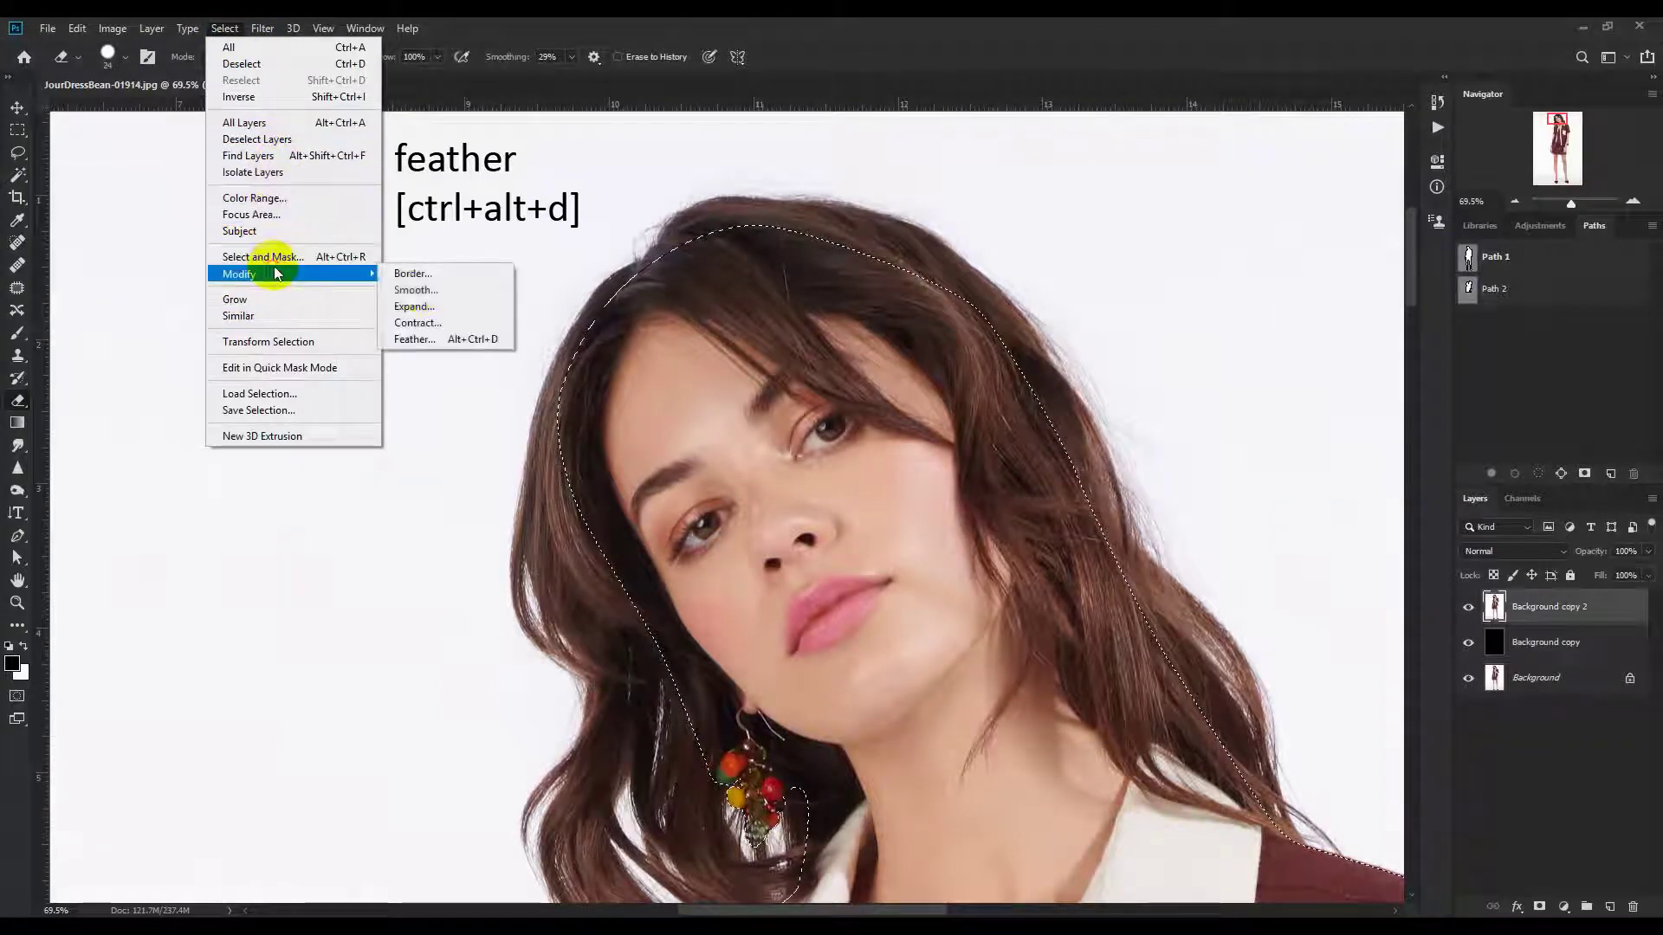
left_click(433, 338)
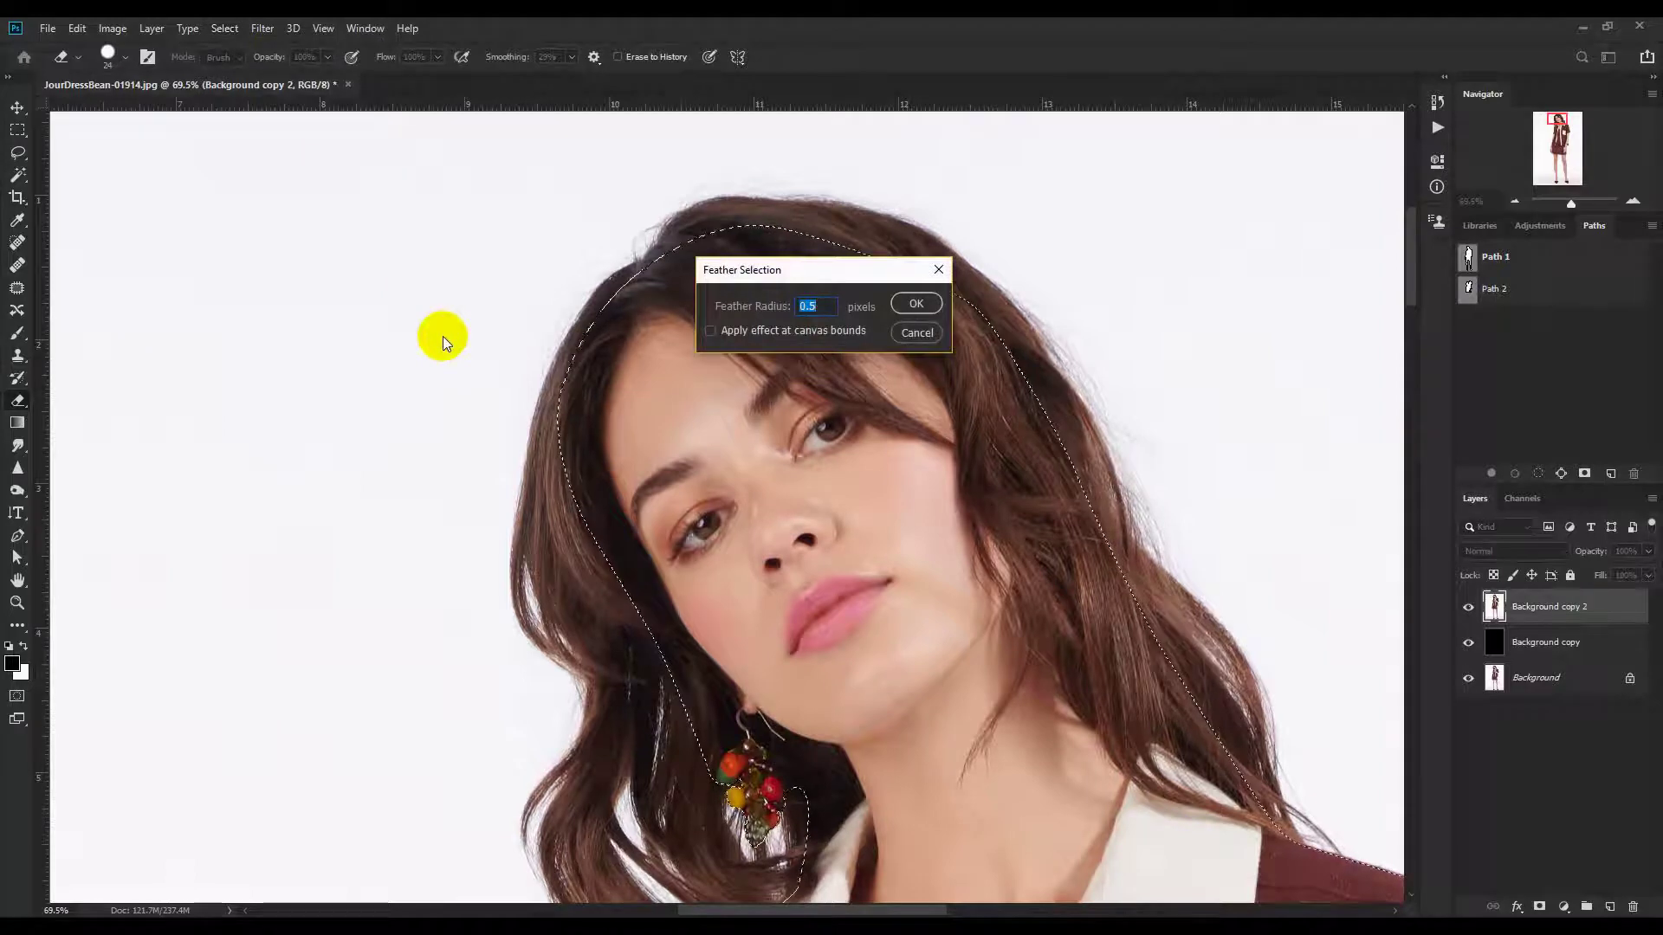
type("0.5")
key("Return")
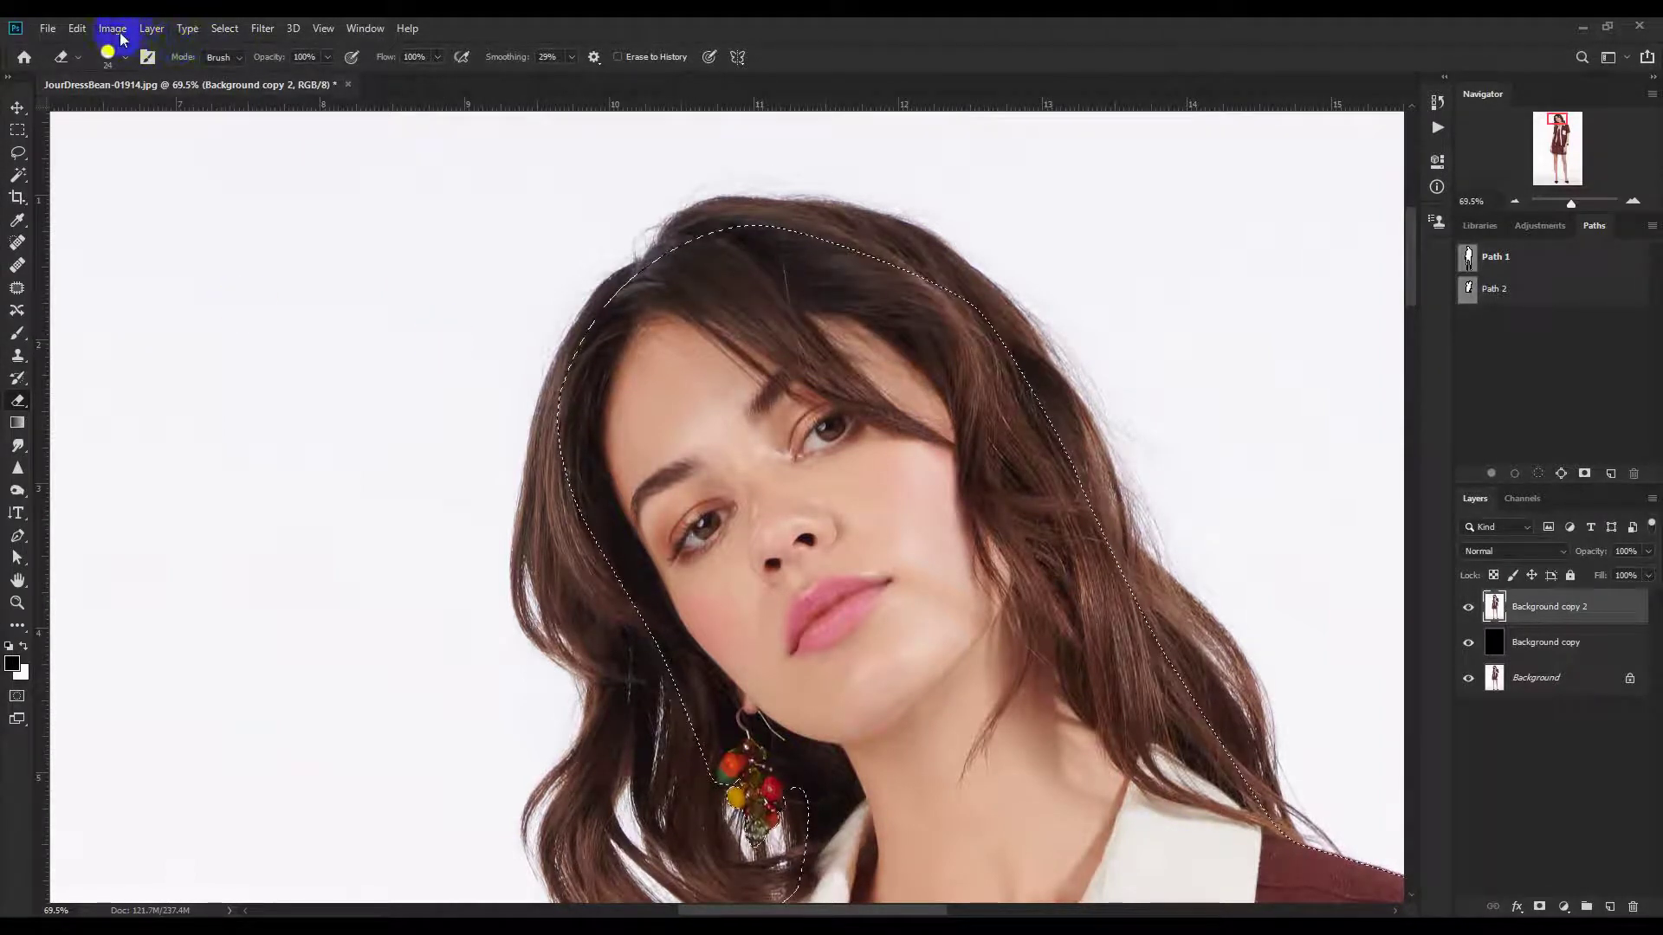
- Invert the feathered selection so it covers the backdrop and the outer hair
left_click(79, 28)
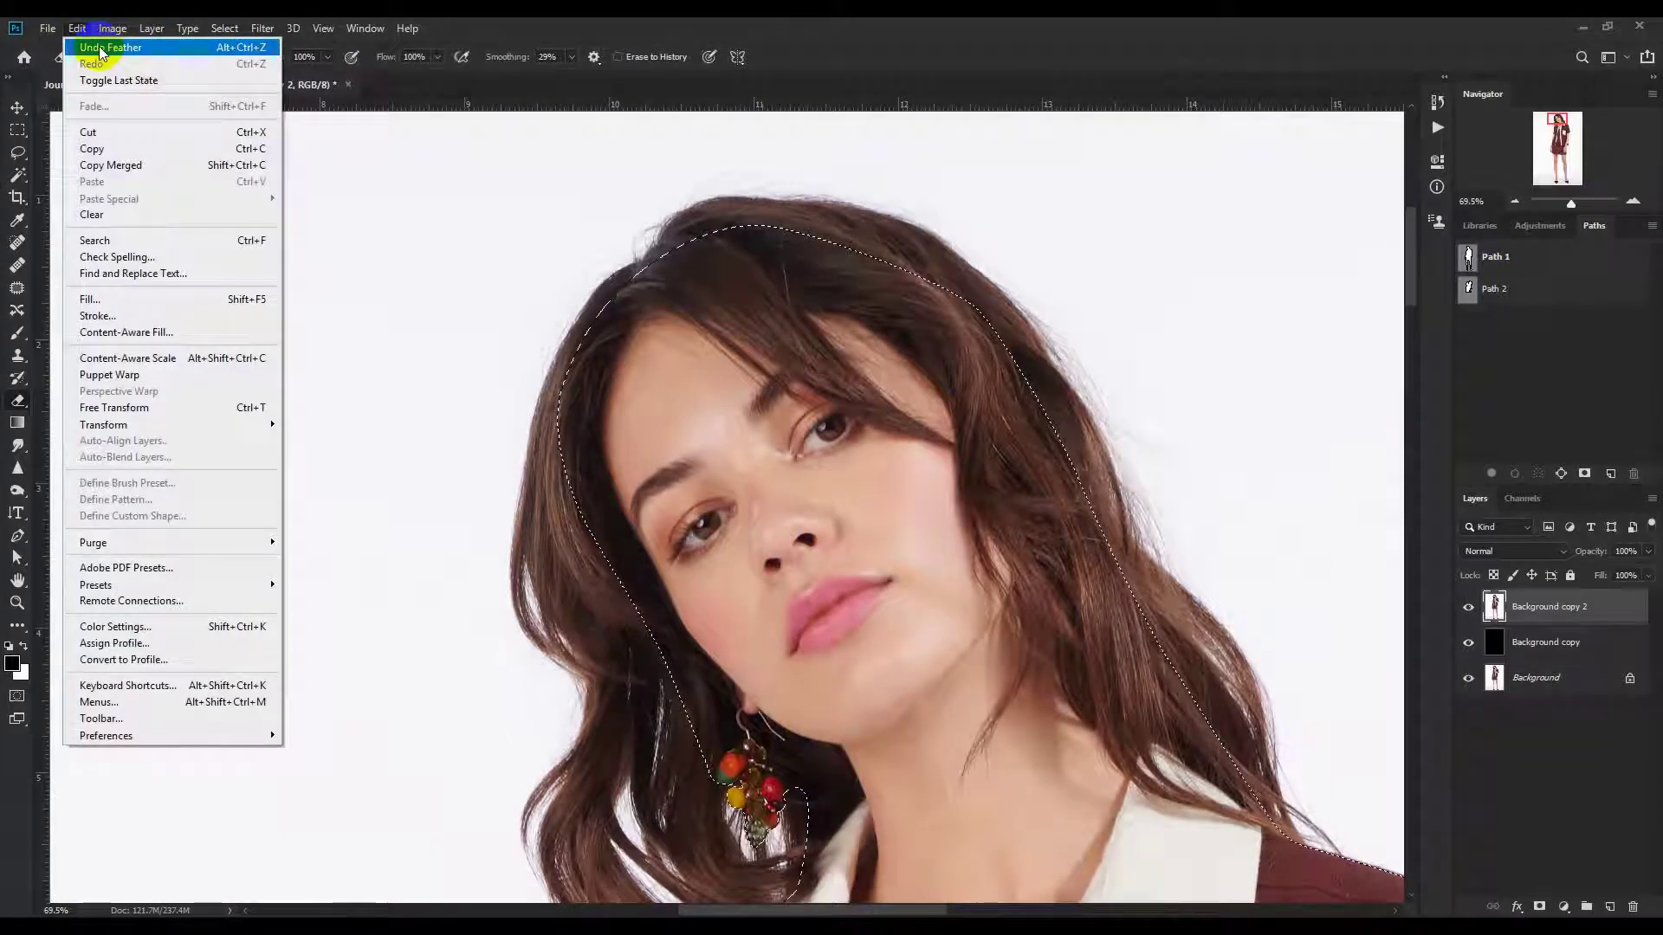
mouse_move(111, 32)
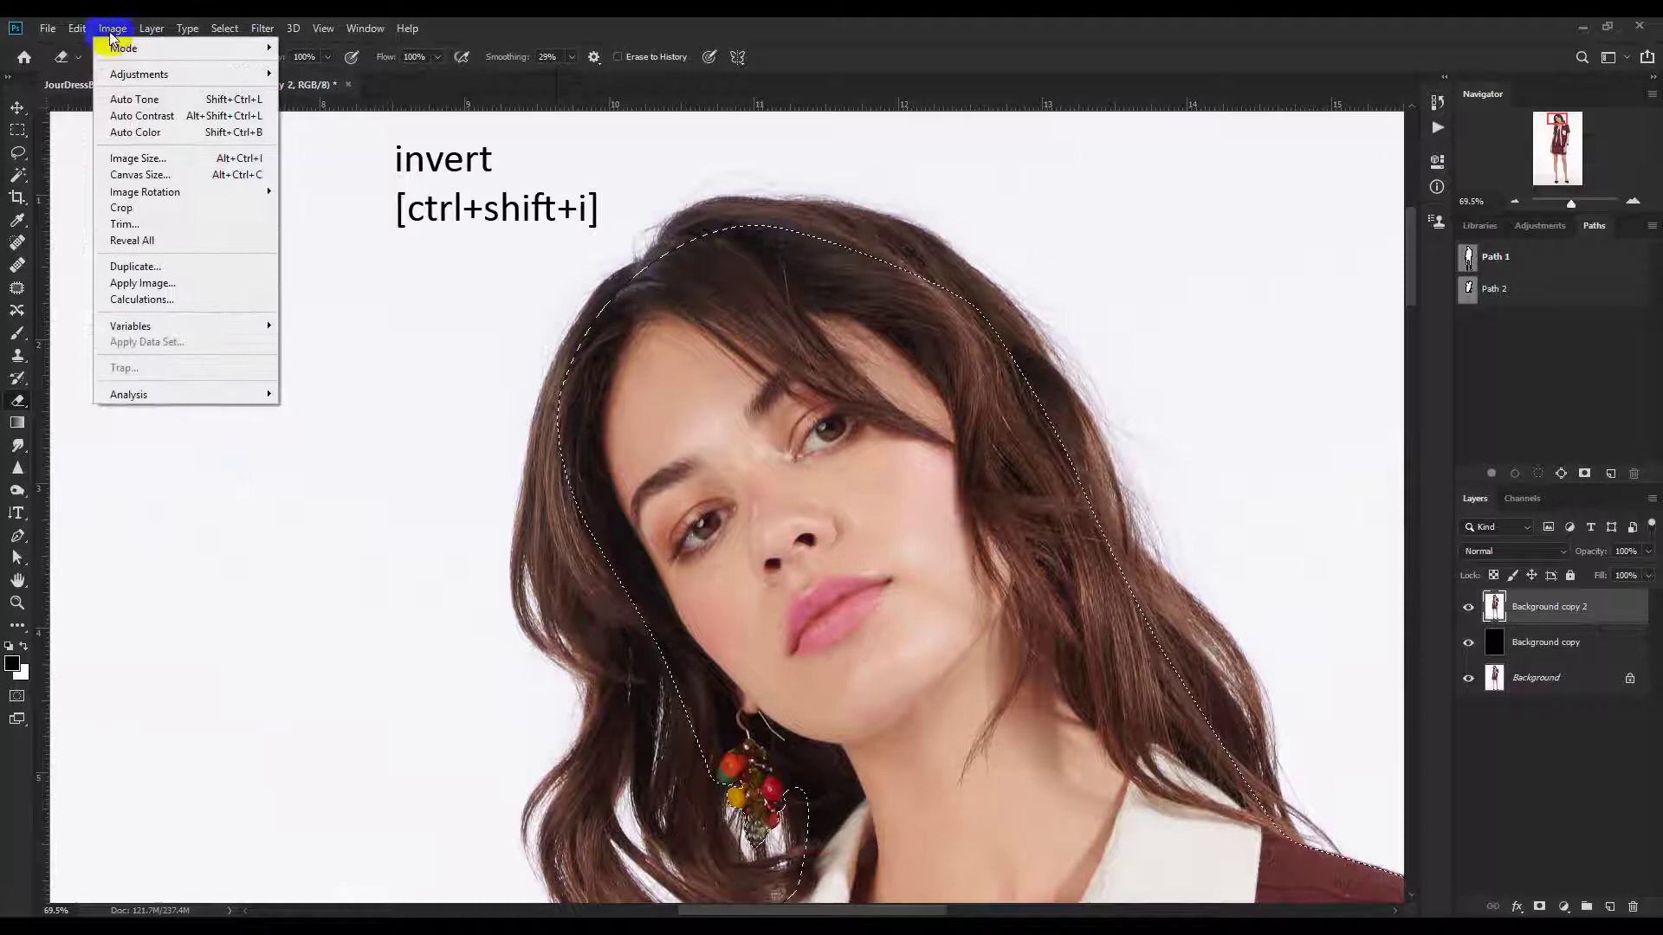
left_click(225, 29)
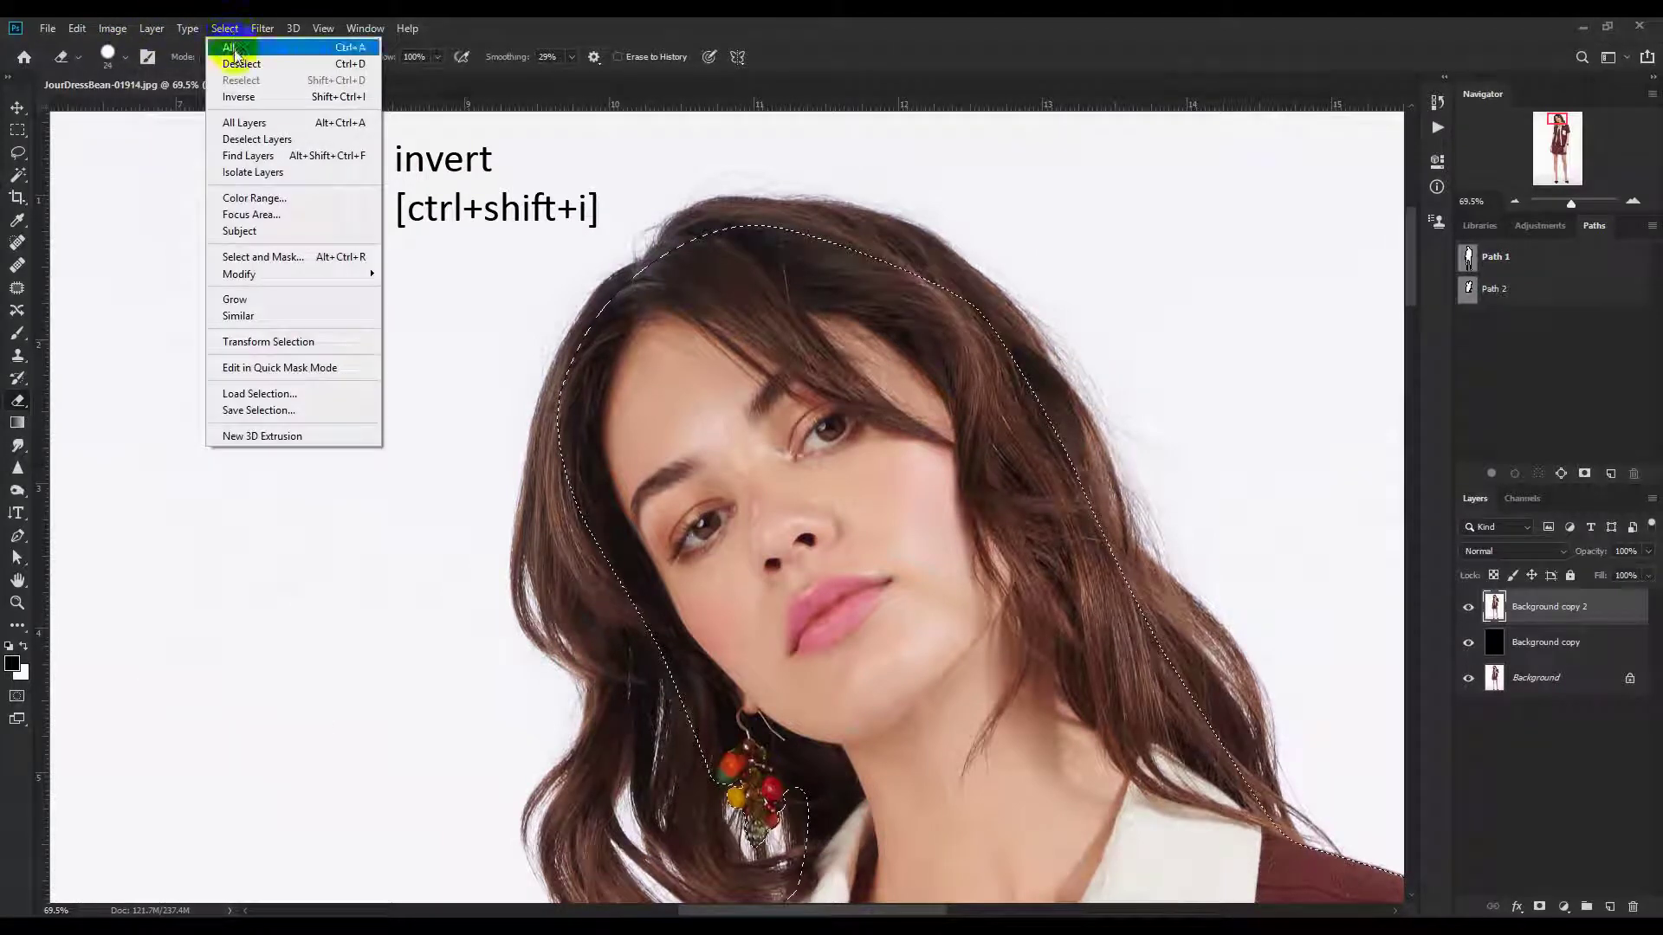
left_click(238, 96)
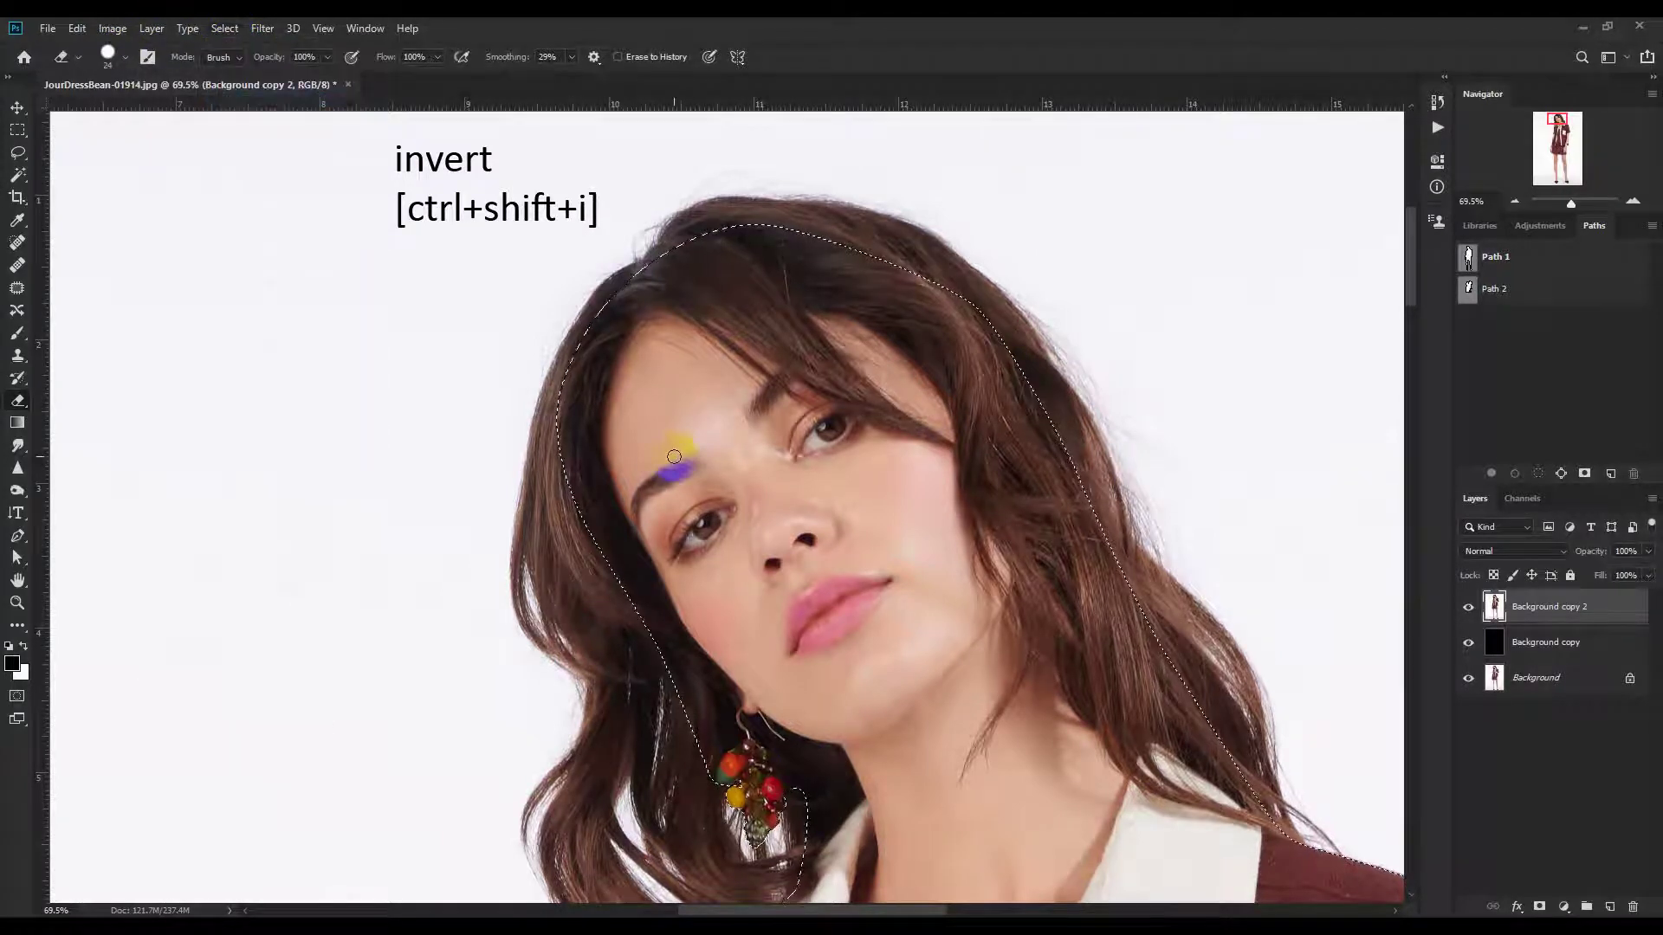
- Switch to the Background Eraser tool and sample the foreground colour from the hair near the earring
mouse_move(835, 540)
left_mouse_down()
mouse_move(784, 557)
mouse_move(698, 634)
left_mouse_up()
left_click_drag(838, 611, 916, 500)
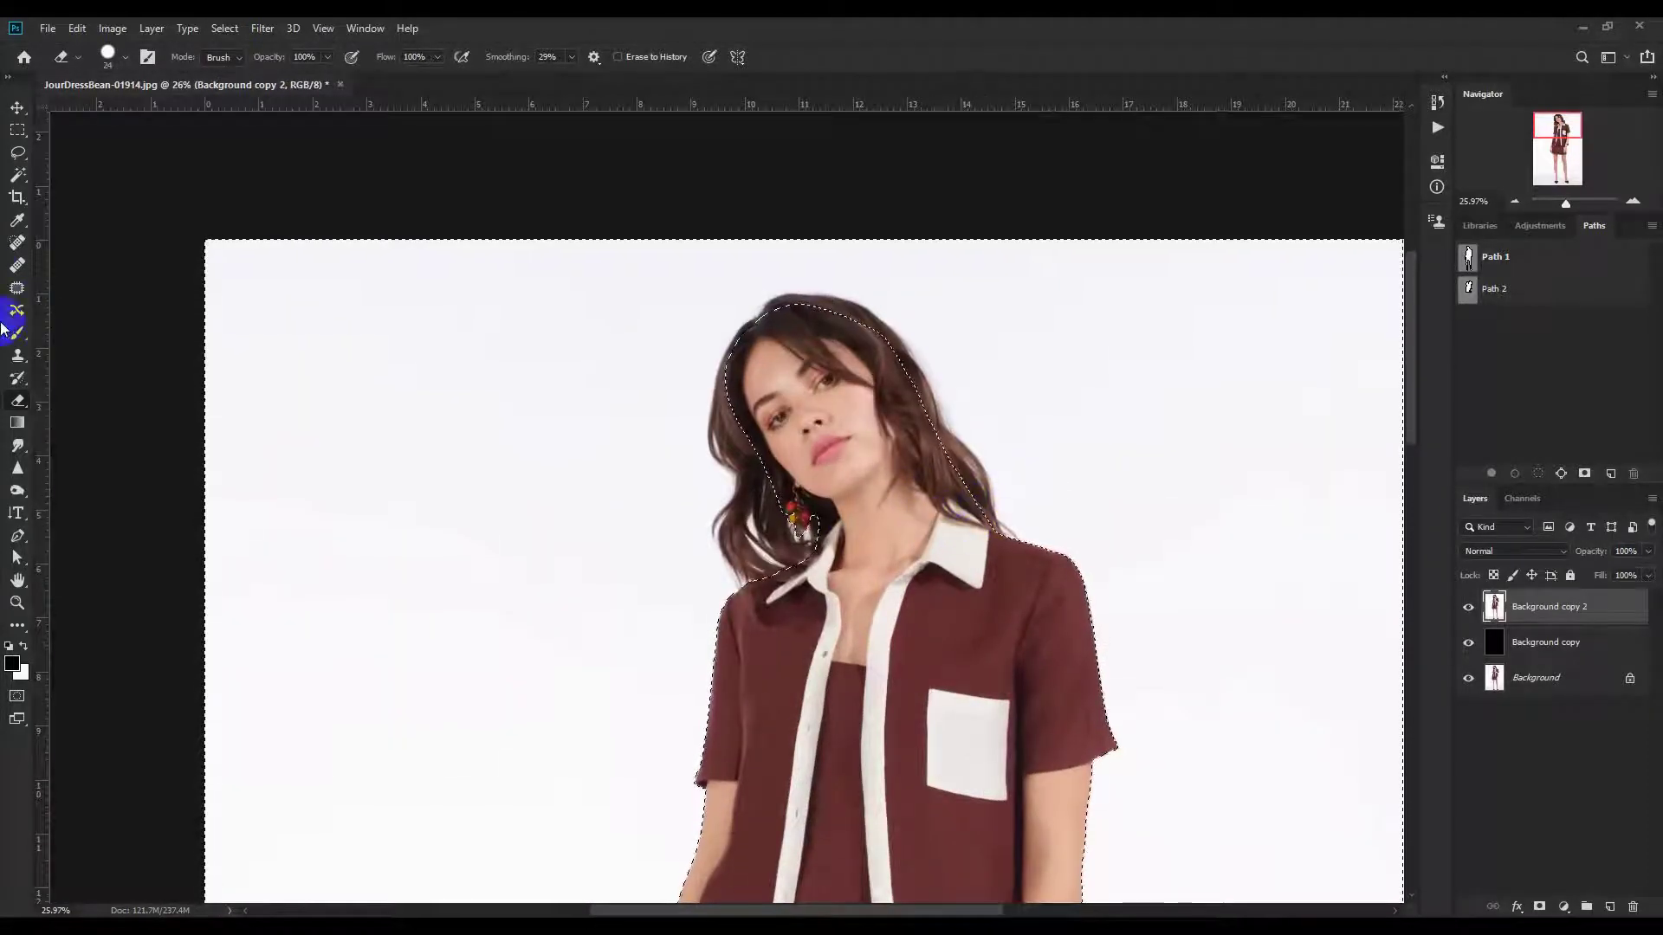
left_click_drag(18, 400, 115, 424)
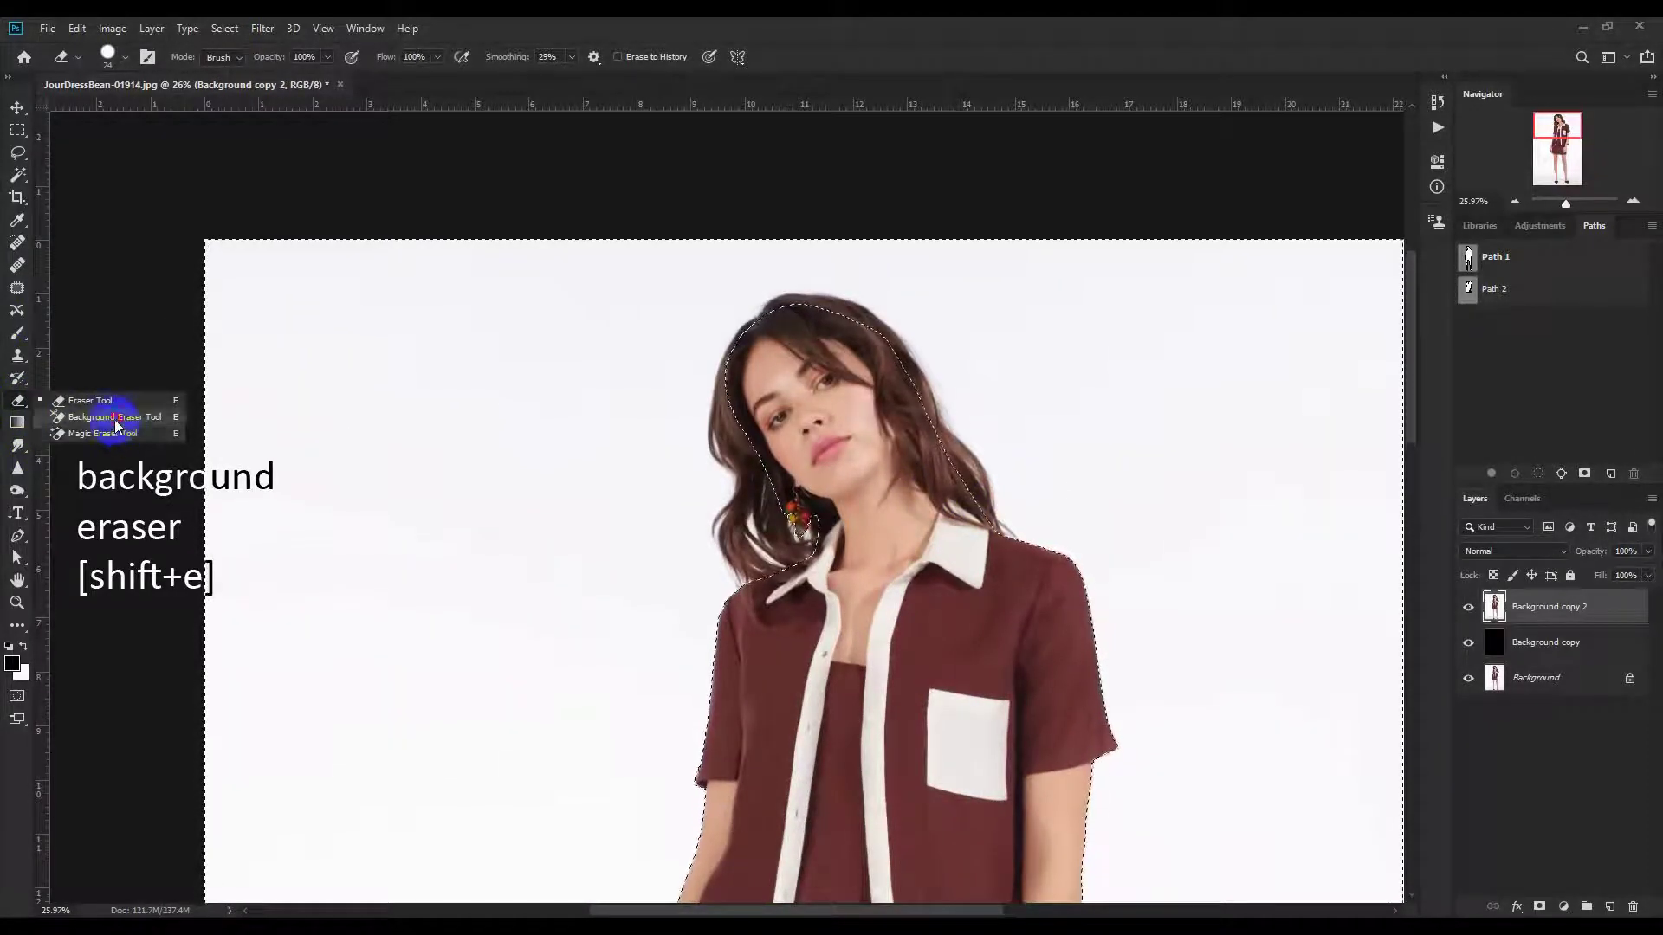
left_click(115, 421)
left_click_drag(600, 521, 653, 533)
scroll(702, 572, "up", 6)
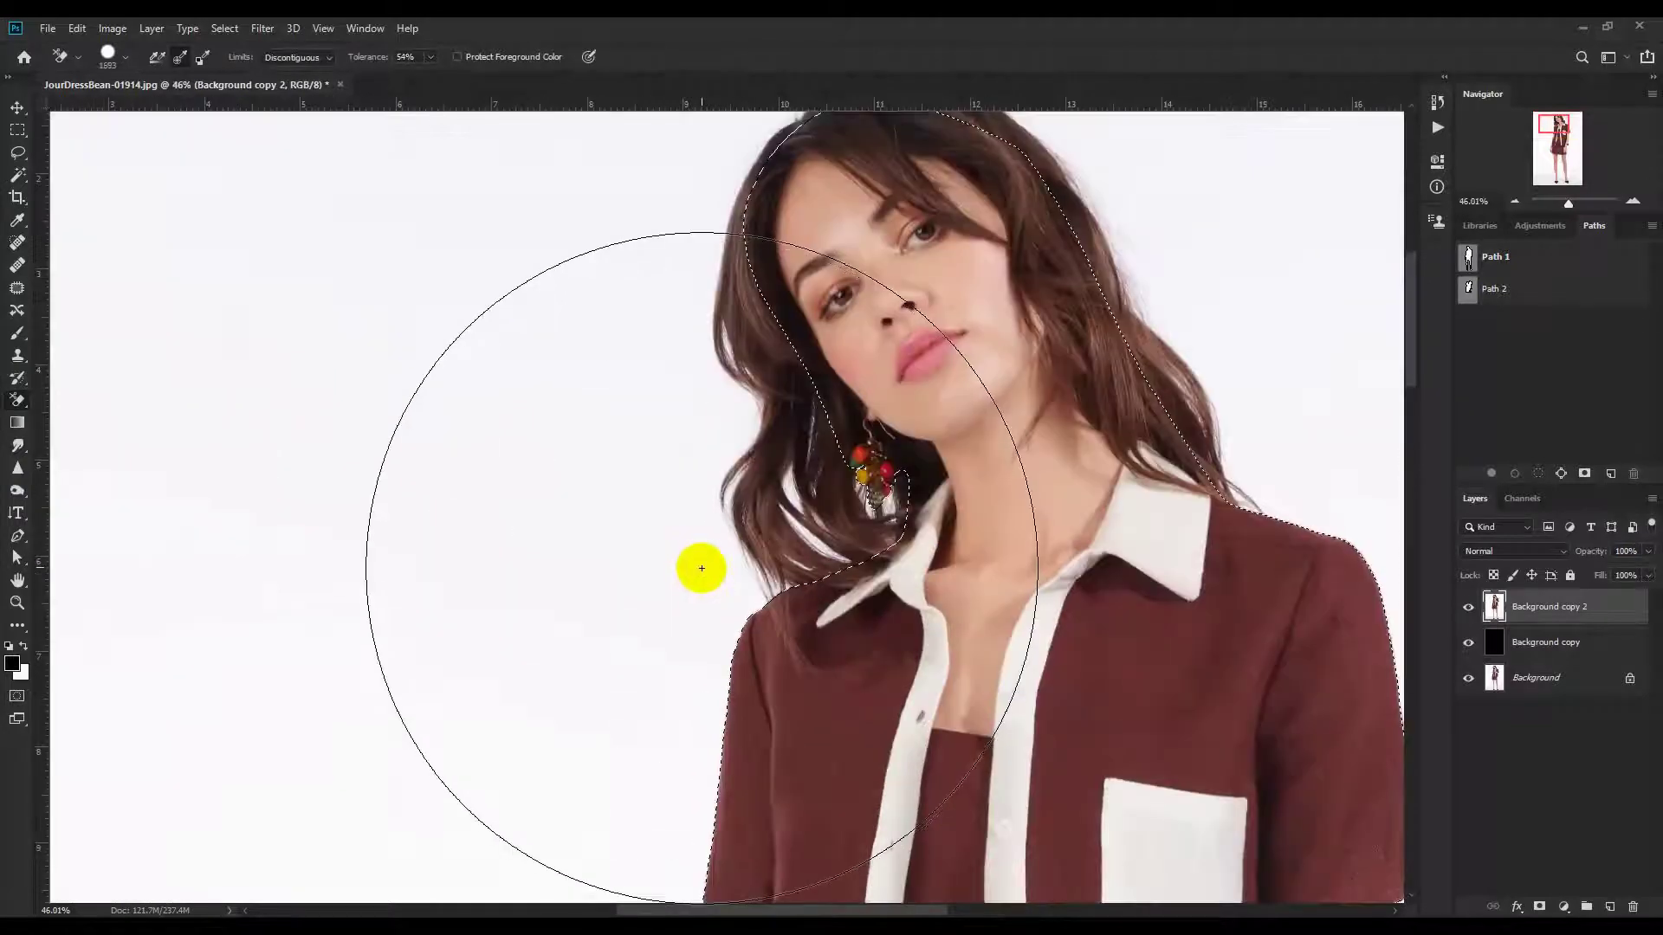
scroll(701, 568, "up", 2)
left_click(783, 505, "alt")
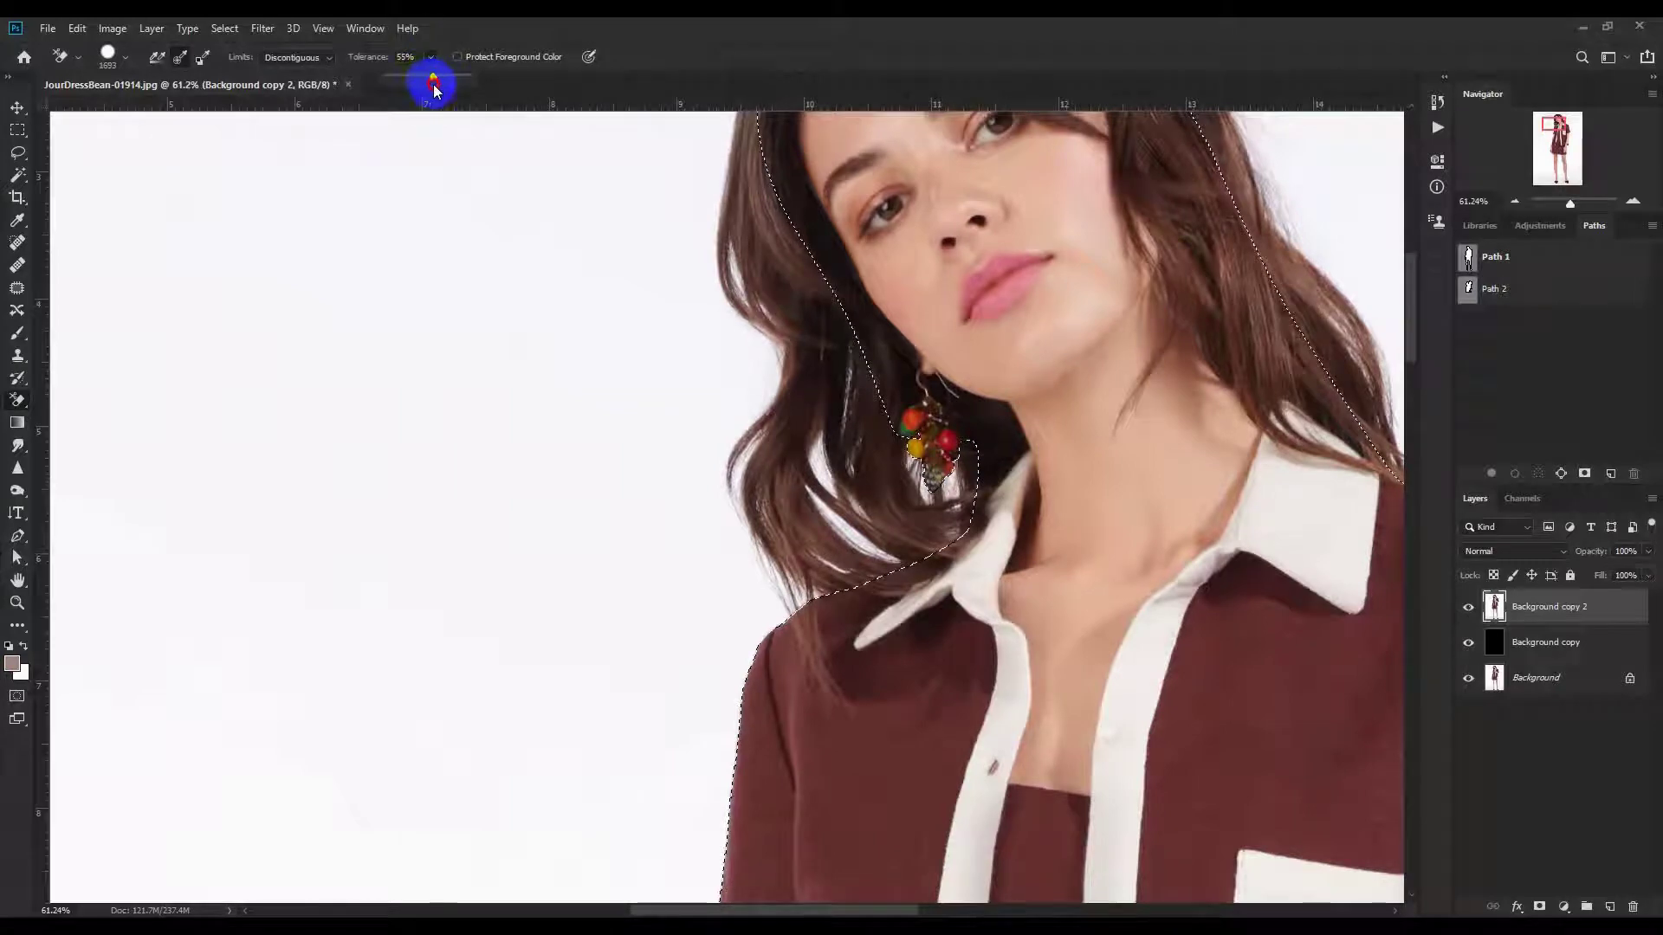
- Set the Background Eraser to 56% tolerance, Discontiguous limits and a brush size of 1481 px
left_click_drag(434, 85, 435, 85)
left_click(326, 63)
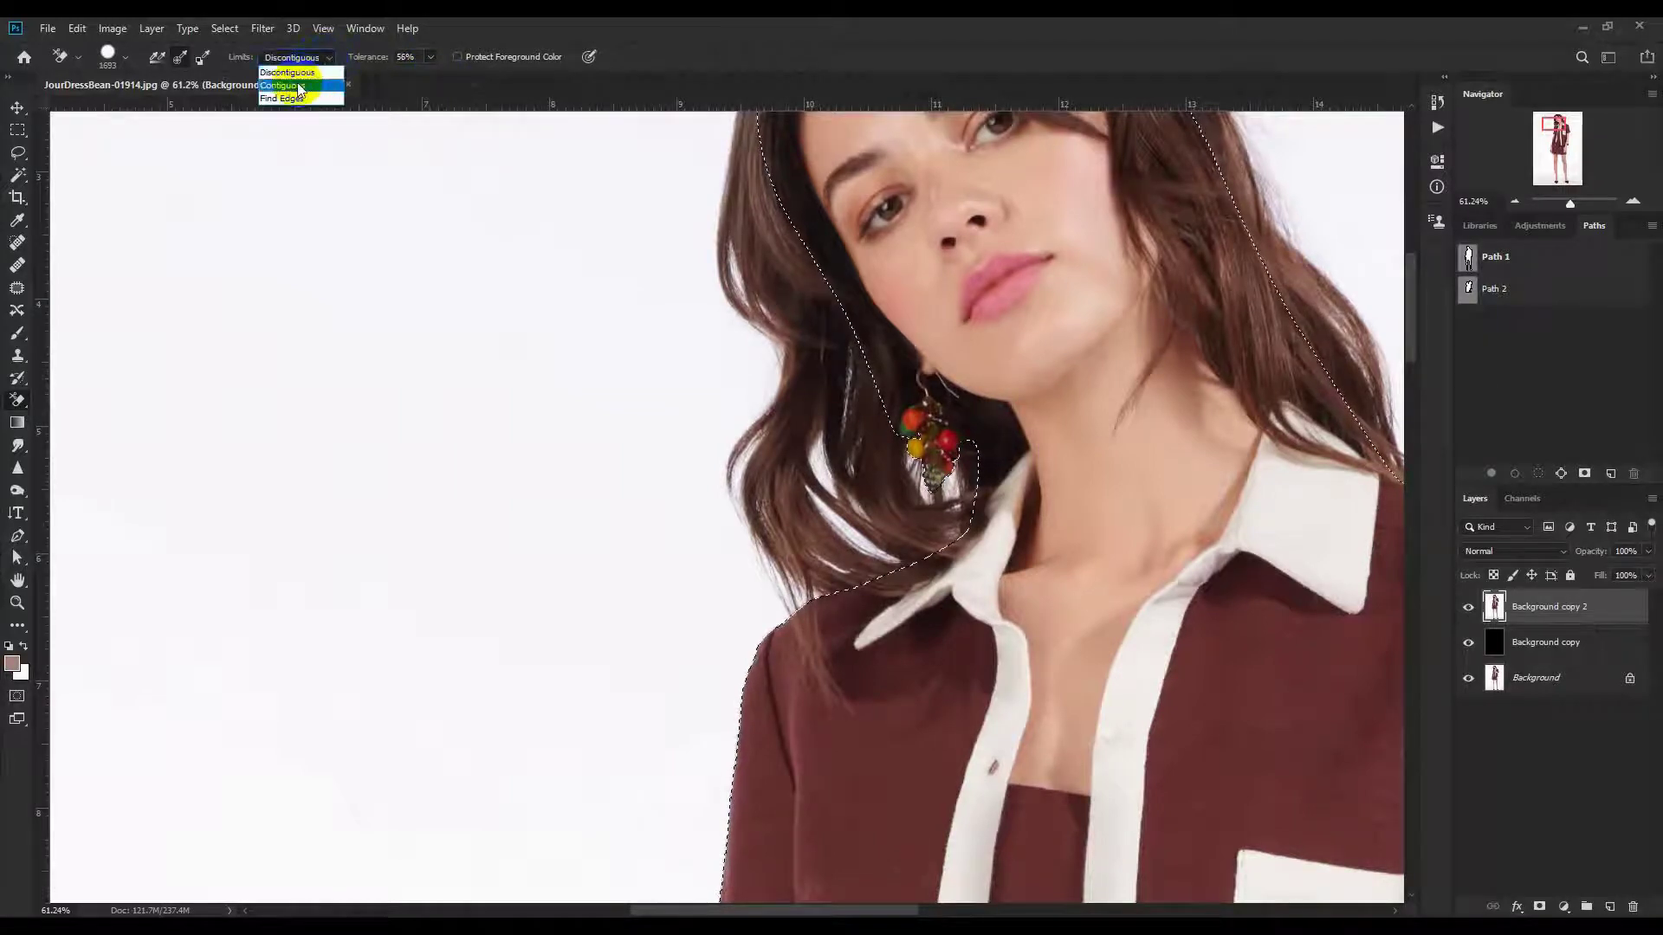
left_click(297, 77)
mouse_move(620, 535)
left_mouse_down()
mouse_move(553, 531)
mouse_move(598, 512)
mouse_move(546, 500)
left_mouse_up()
right_click(546, 500)
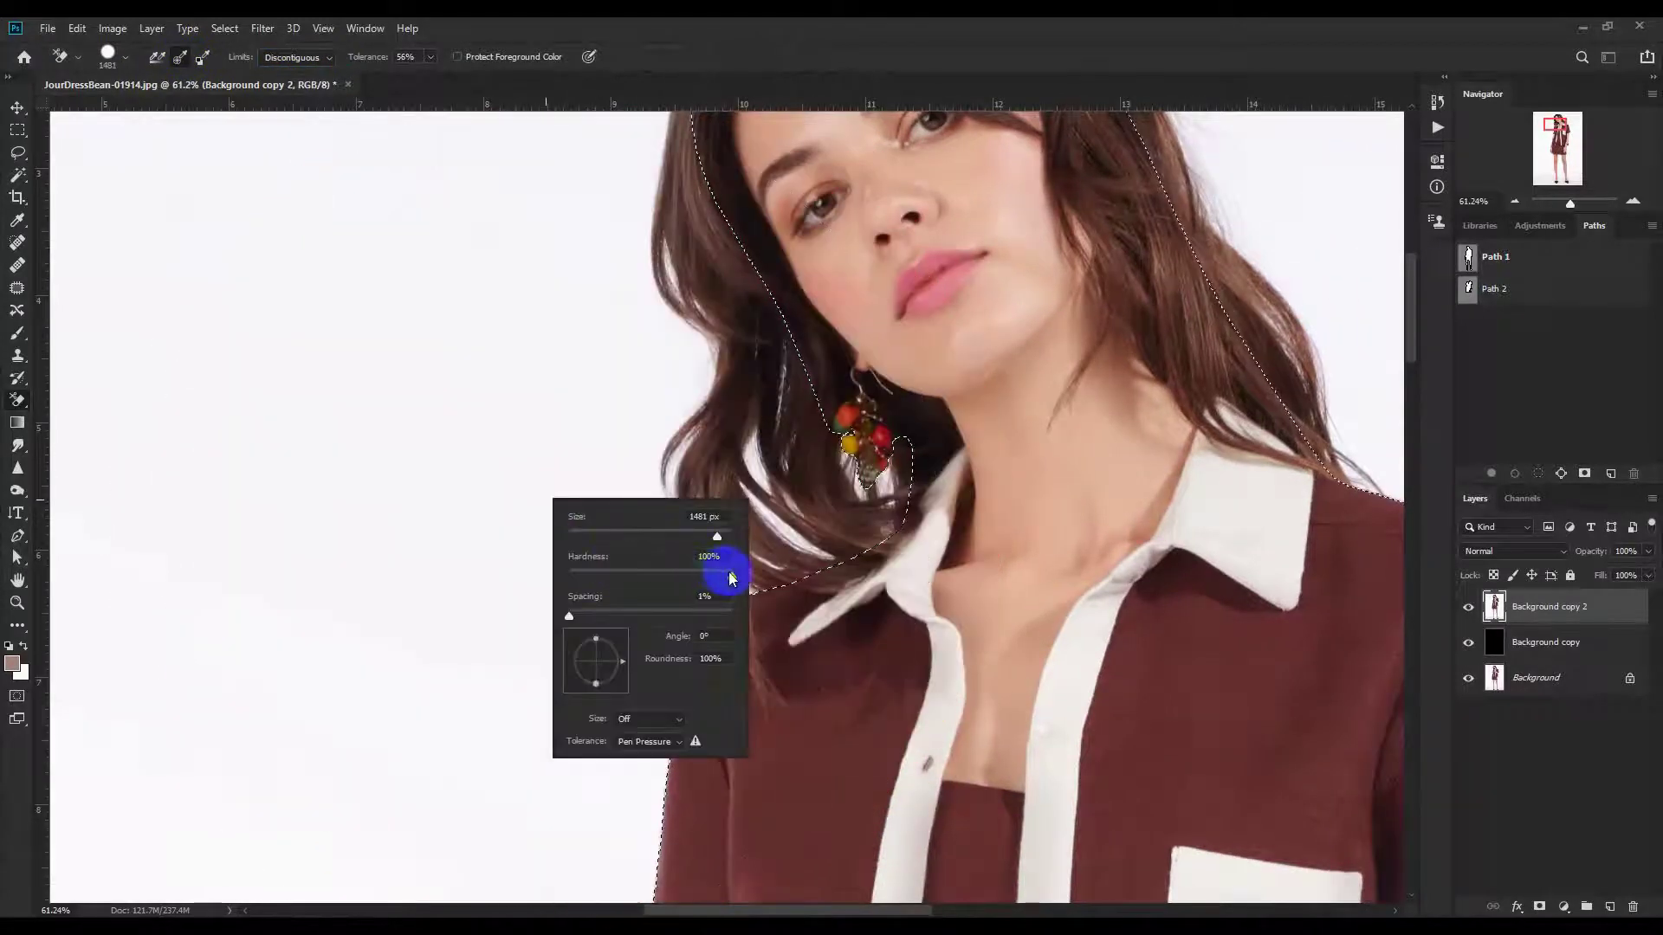
left_click(797, 587)
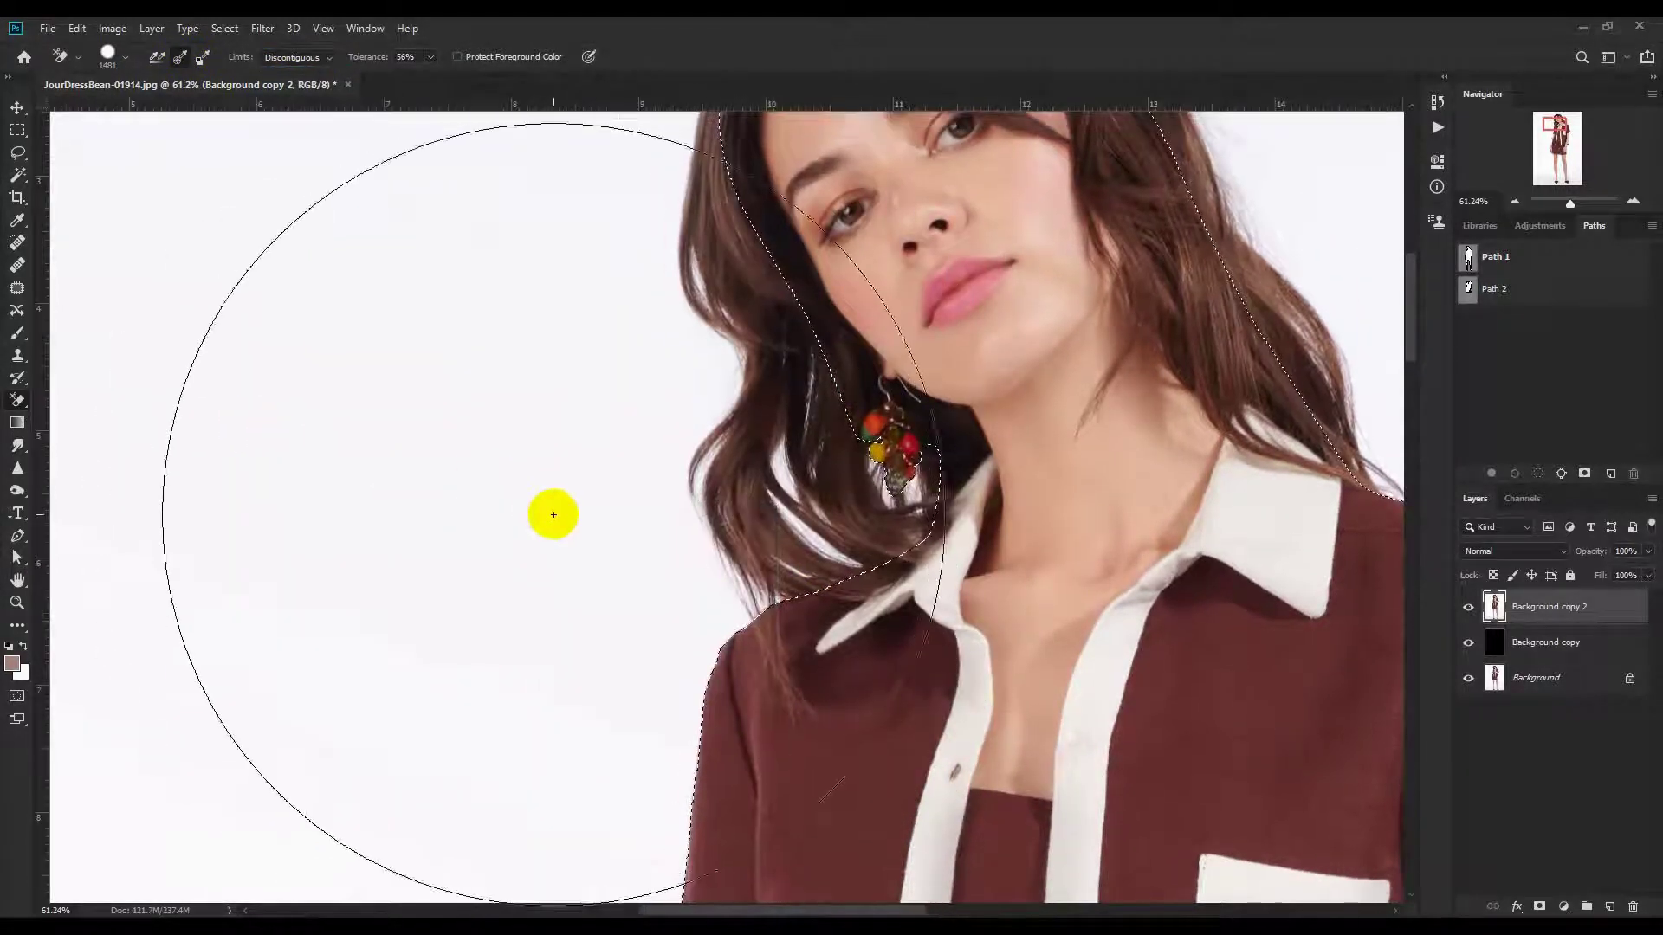
- Resample the foreground colour from the hair, then erase the white background beside the earring-side hair and above the head
scroll(549, 512, "up", 3)
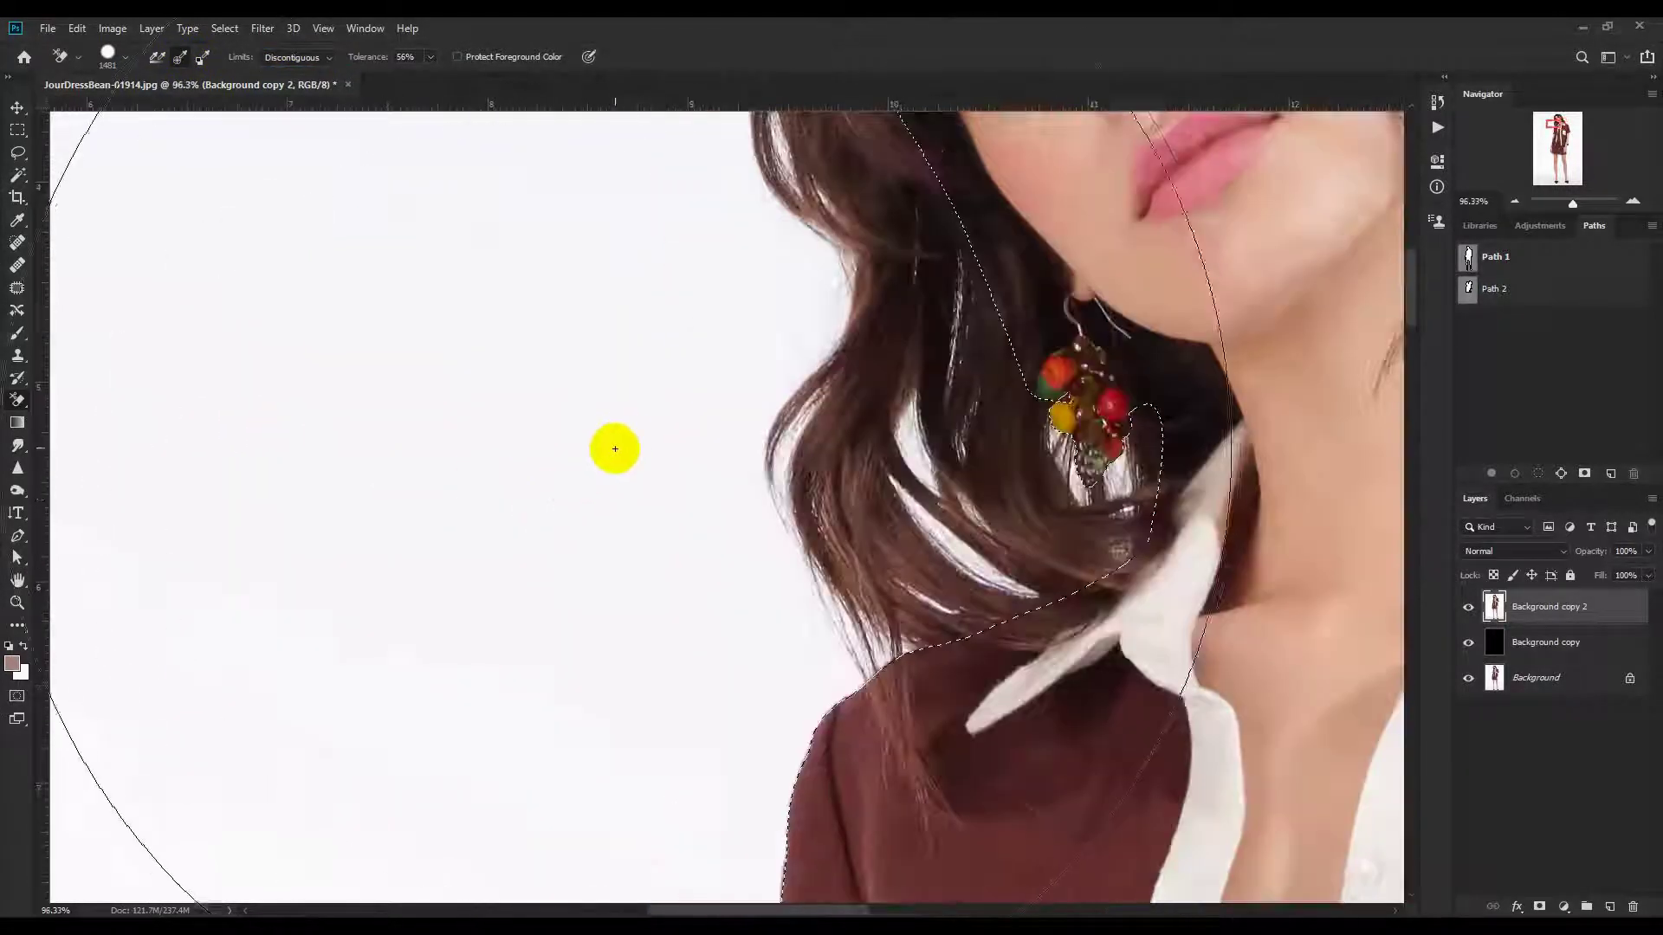
left_click(844, 480, "alt")
left_click(695, 449)
left_click(696, 448)
scroll(523, 549, "down", 3)
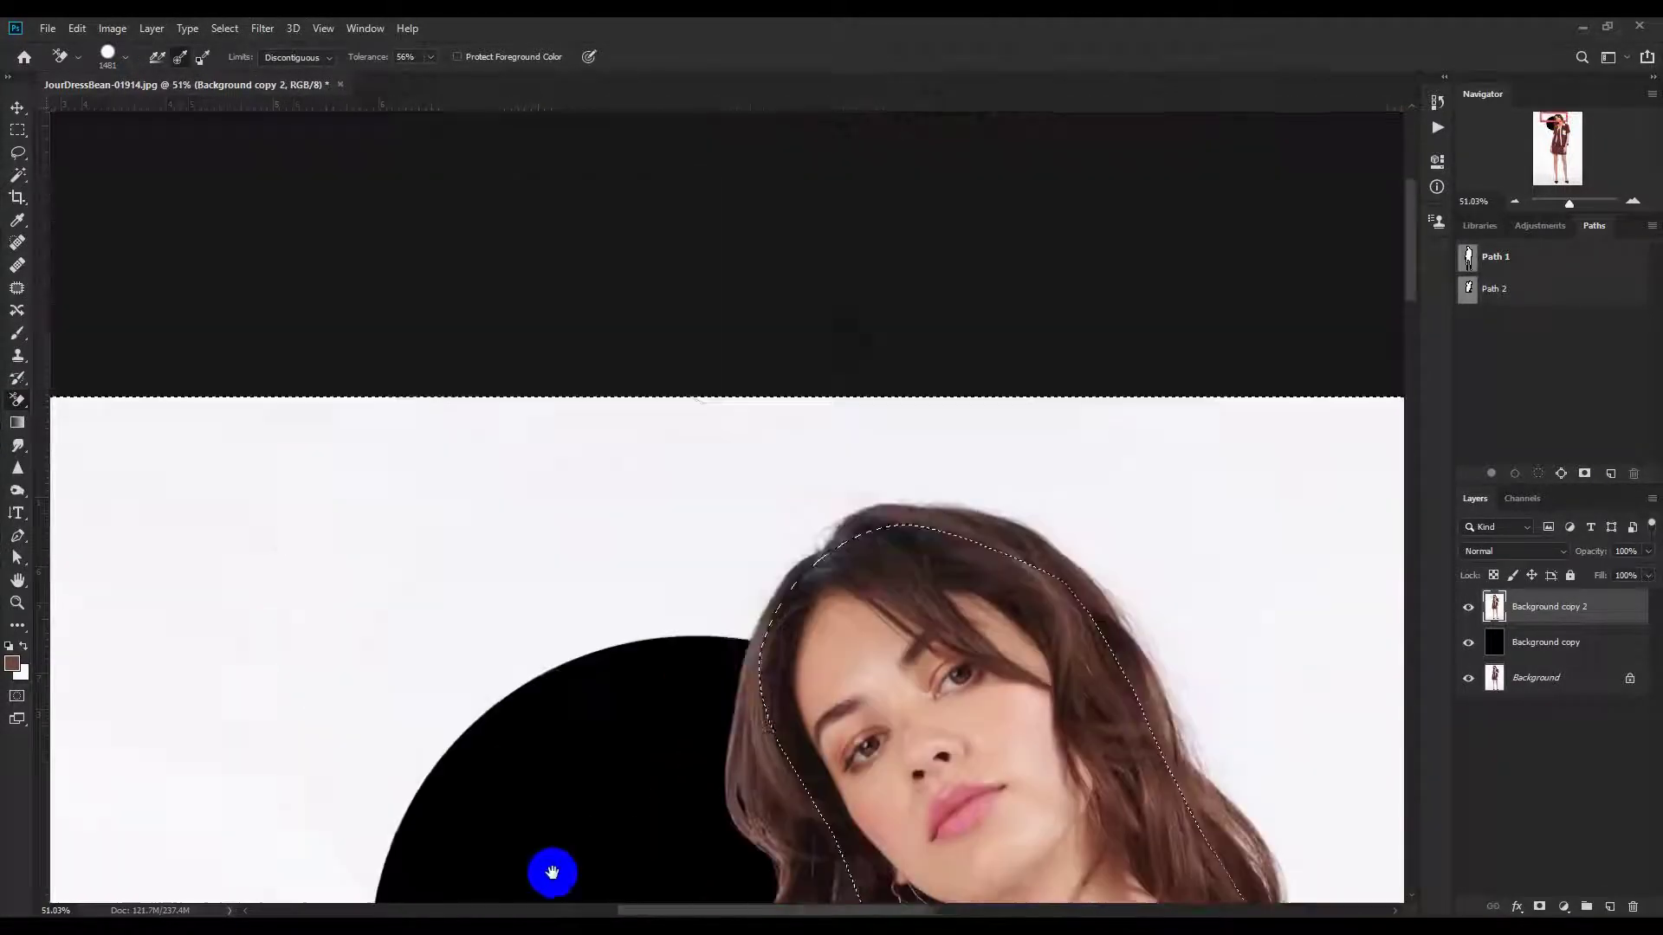
left_click(606, 476)
left_click(1066, 416)
- Erase the white background beside the hair opposite the earring, down to the shoulder
left_click_drag(1265, 526, 806, 285)
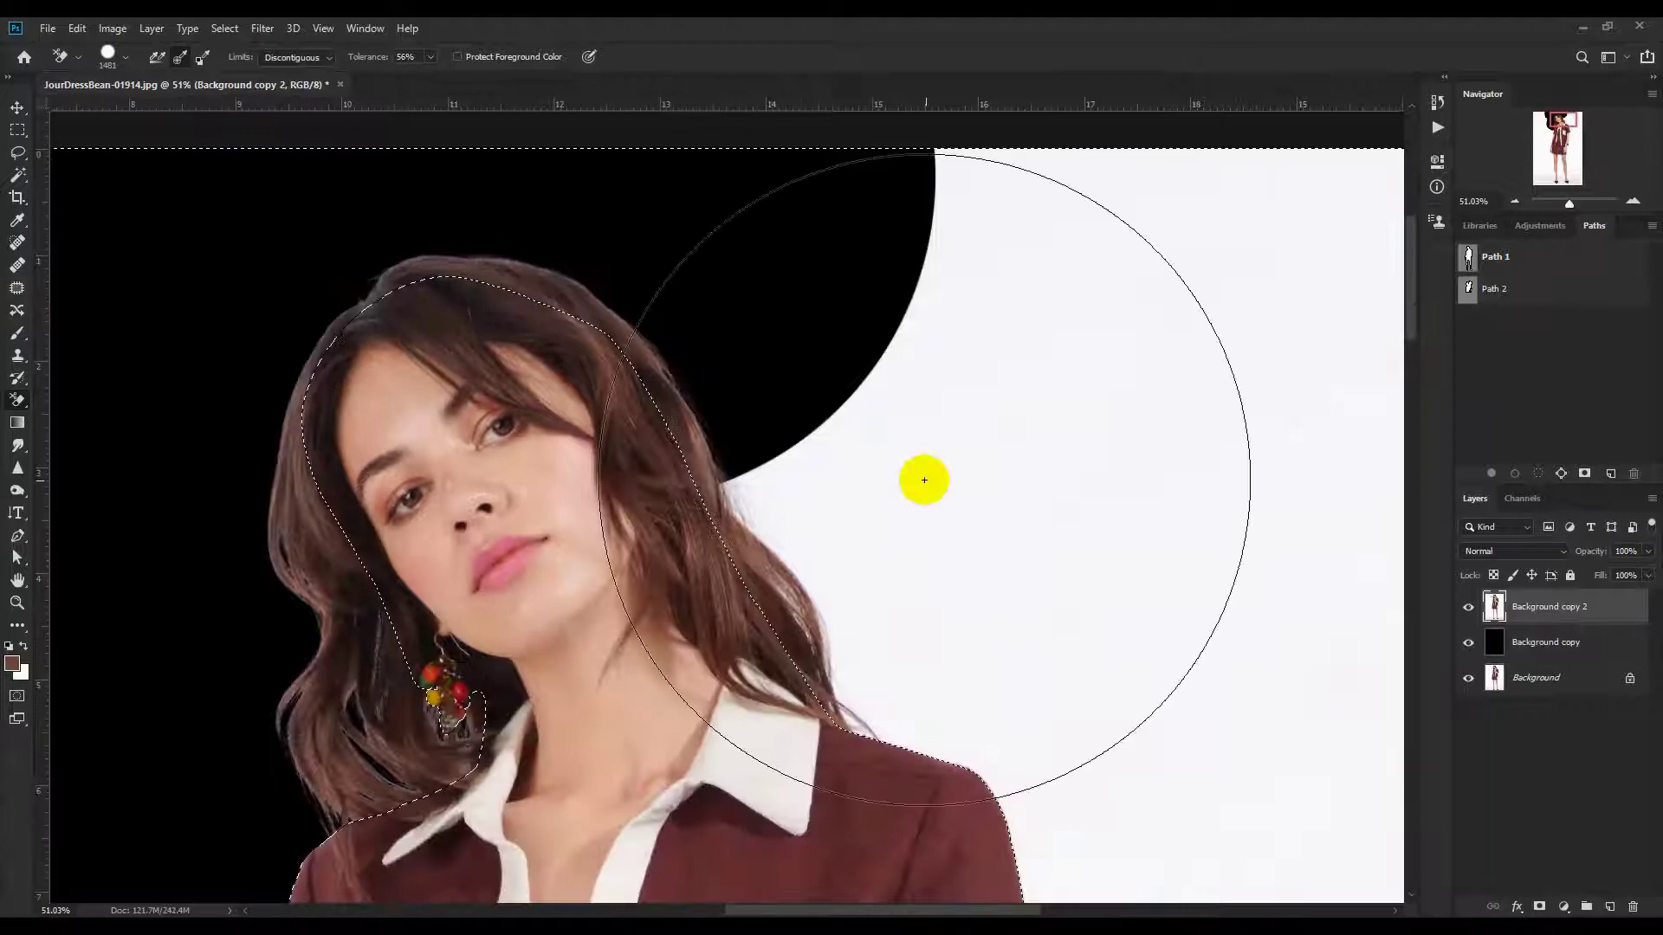
left_click(945, 489)
left_click_drag(963, 789, 815, 611)
left_click_drag(883, 535, 966, 465)
left_click_drag(536, 537, 860, 606)
mouse_move(777, 396)
left_mouse_down()
mouse_move(716, 487)
mouse_move(823, 875)
mouse_move(716, 464)
mouse_move(542, 456)
mouse_move(760, 497)
mouse_move(713, 564)
mouse_move(787, 568)
mouse_move(742, 575)
left_mouse_up()
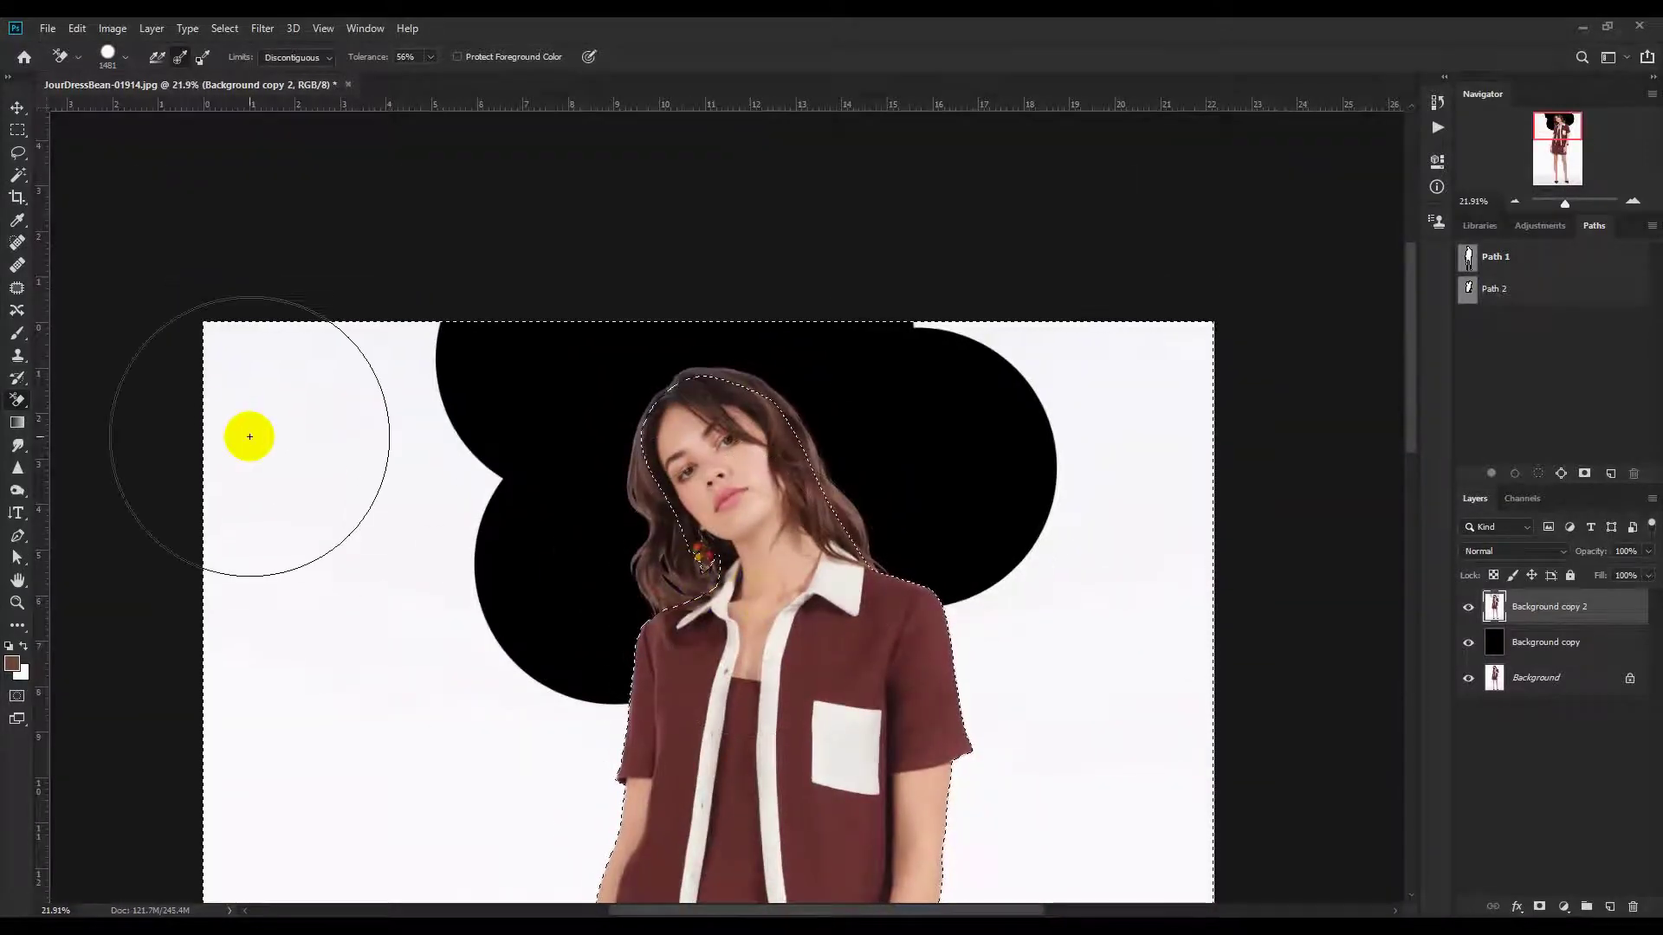
- Draw a freehand Lasso selection around the model's head and hair, crossing the upper chest
left_click(18, 152)
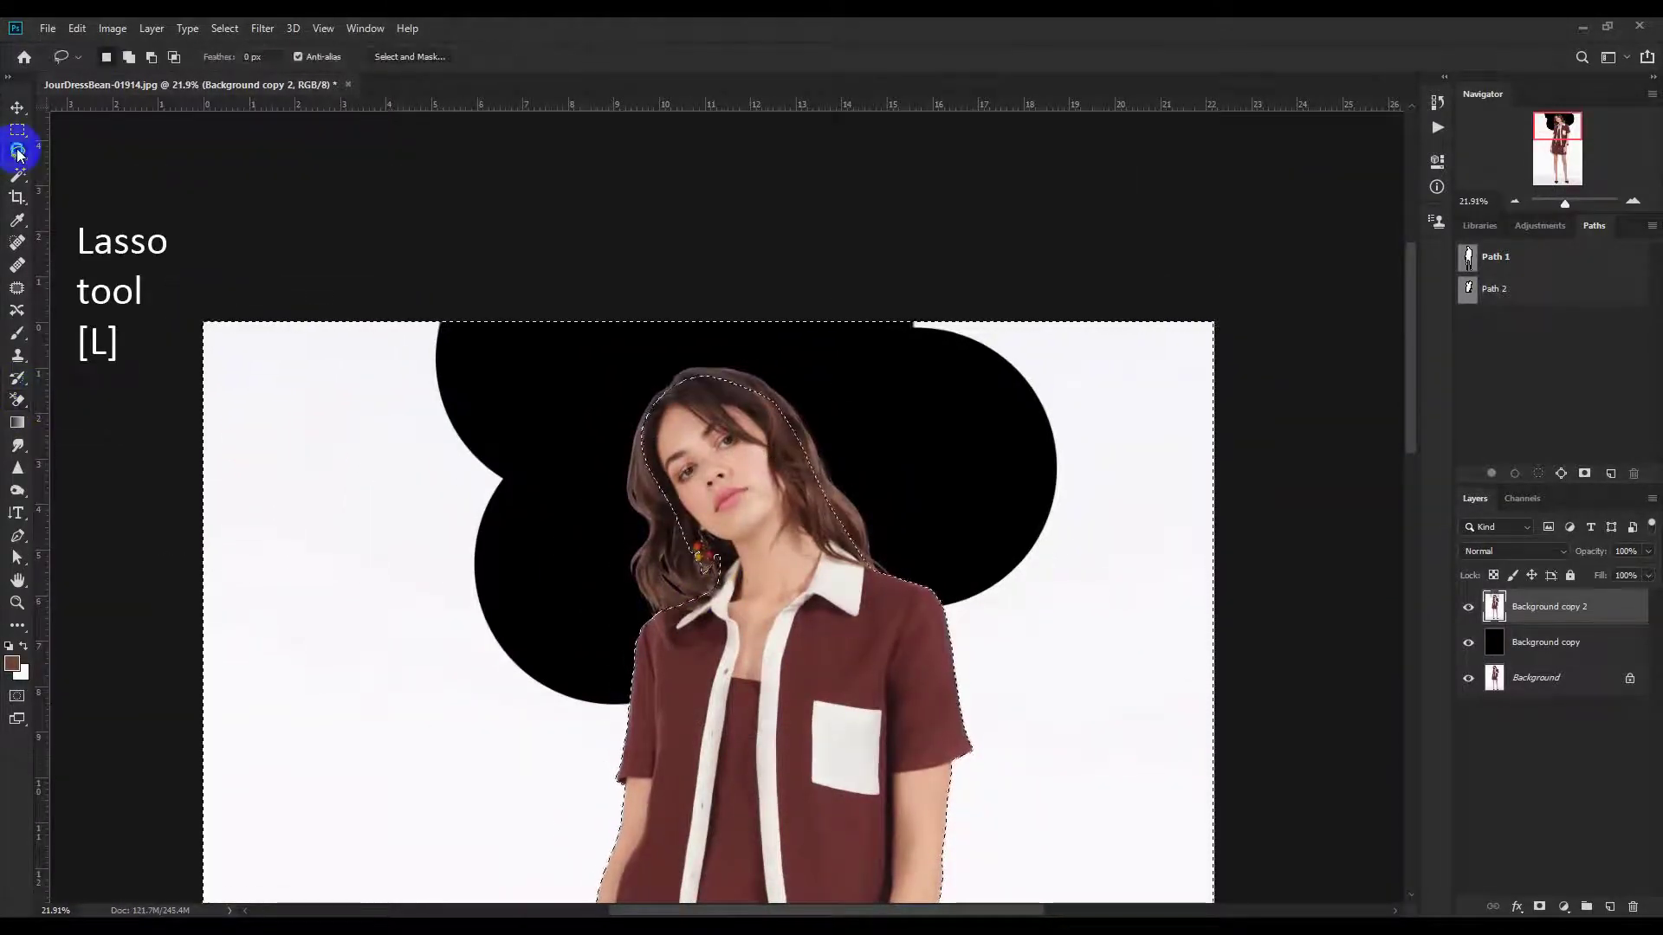
left_click(81, 154)
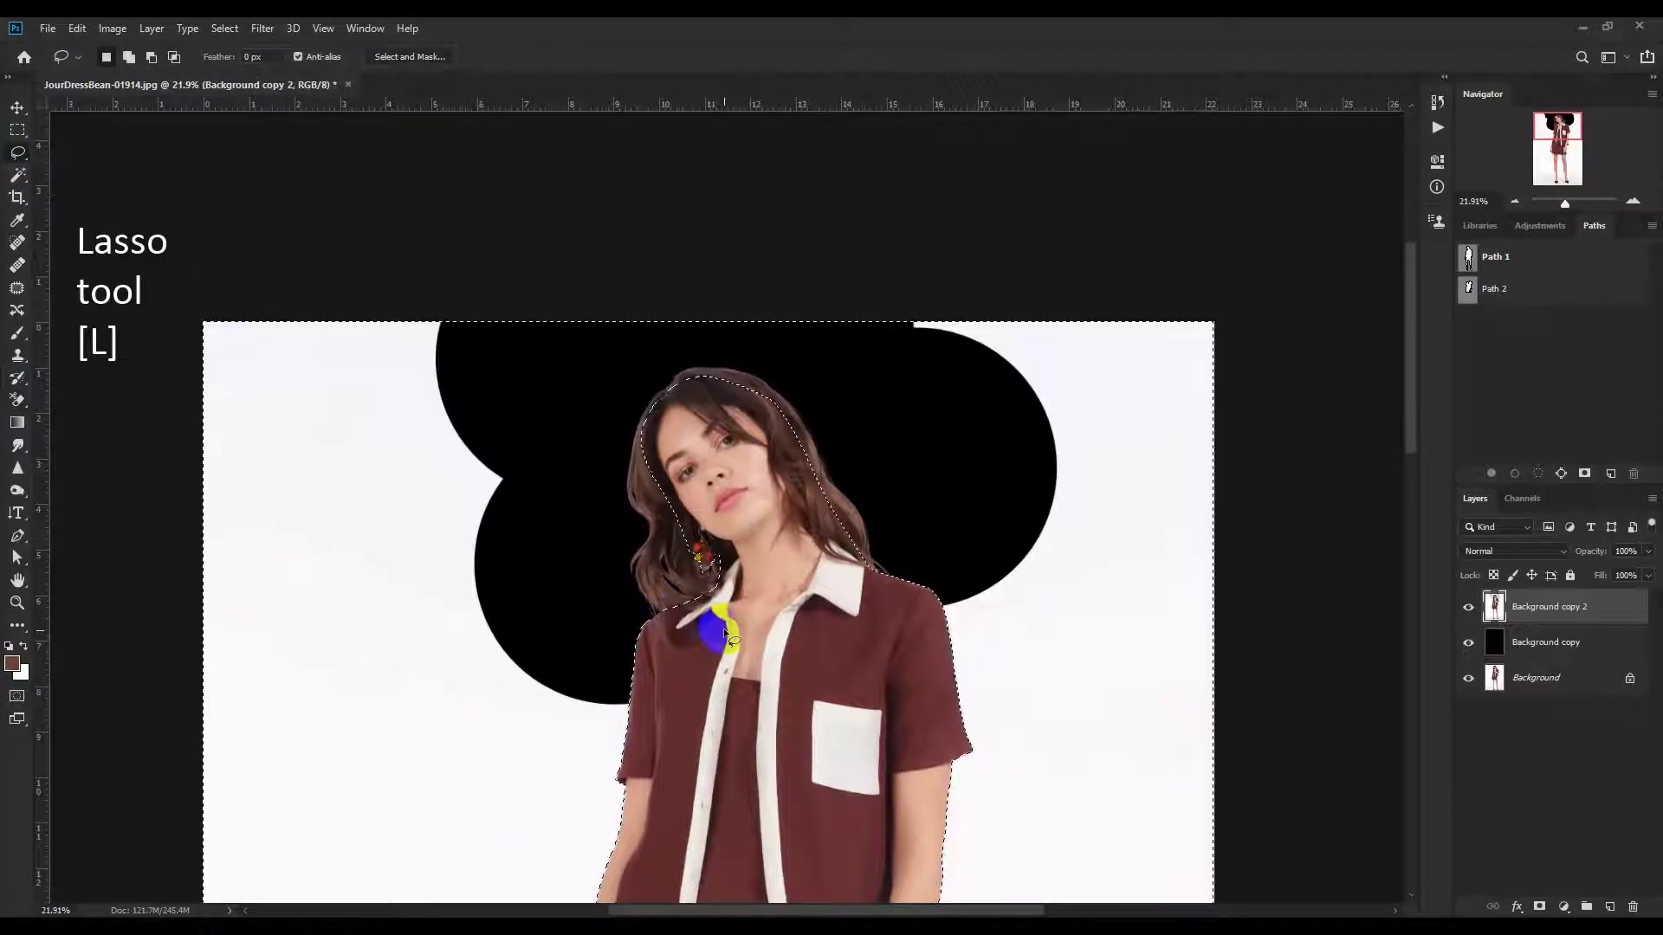
mouse_move(736, 630)
left_mouse_down()
mouse_move(647, 652)
mouse_move(582, 603)
mouse_move(560, 474)
mouse_move(591, 392)
mouse_move(735, 311)
mouse_move(843, 366)
mouse_move(917, 475)
mouse_move(930, 542)
mouse_move(864, 672)
mouse_move(690, 662)
left_mouse_up()
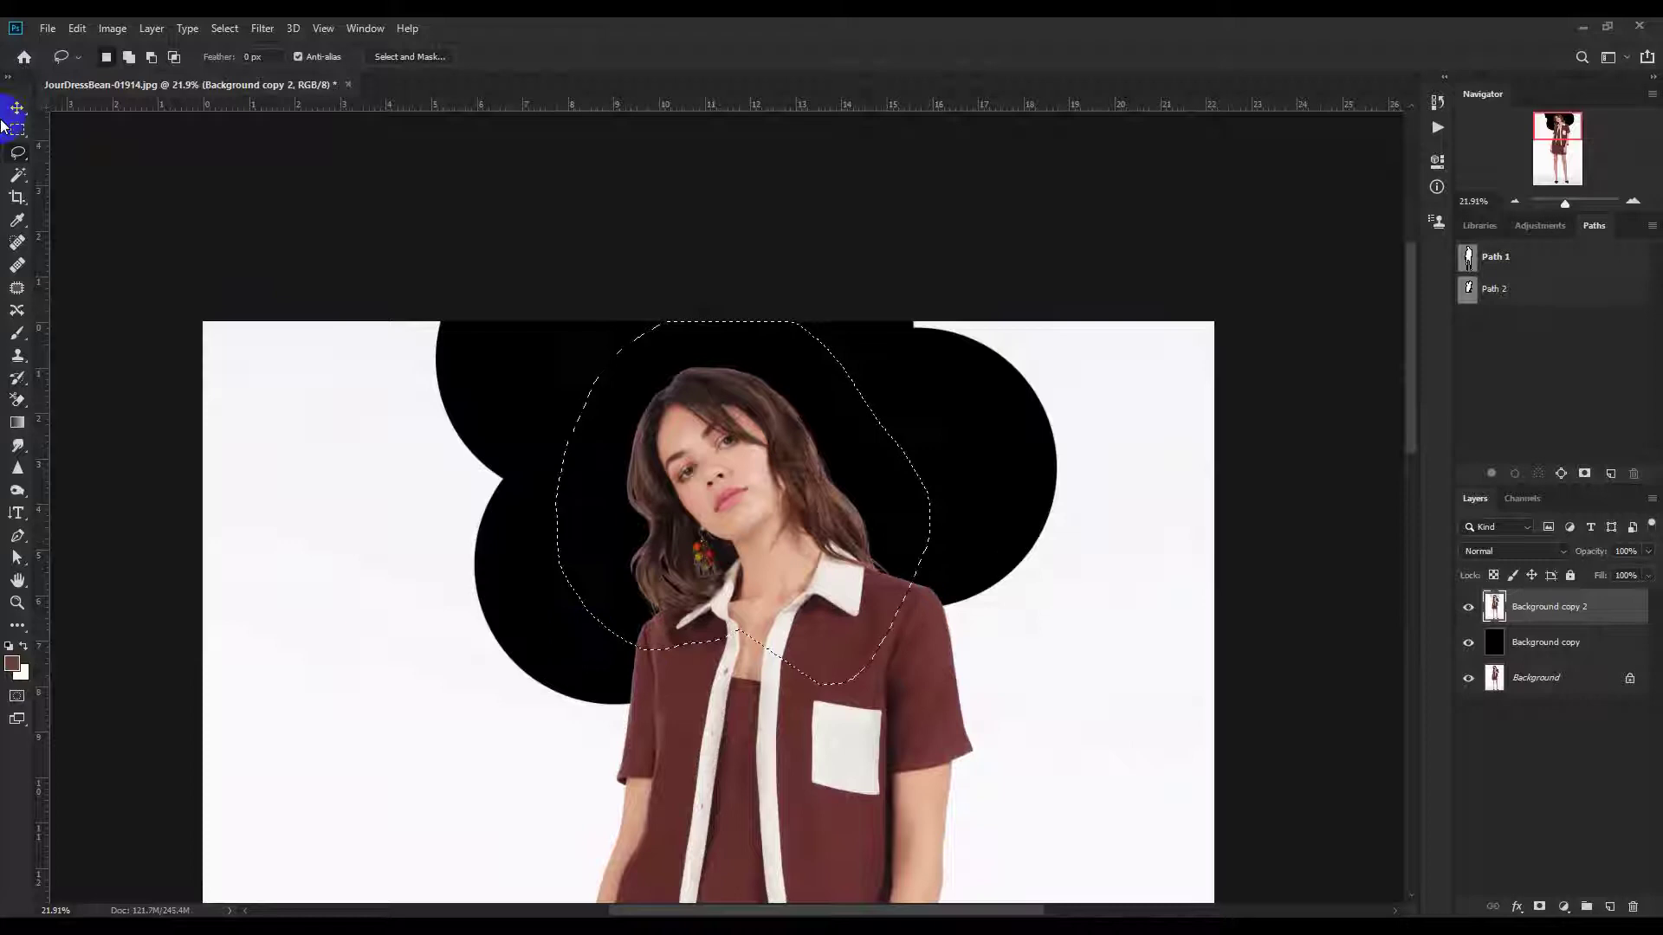
- Invert the lasso selection to cover everything outside the head and hair area
left_click(78, 28)
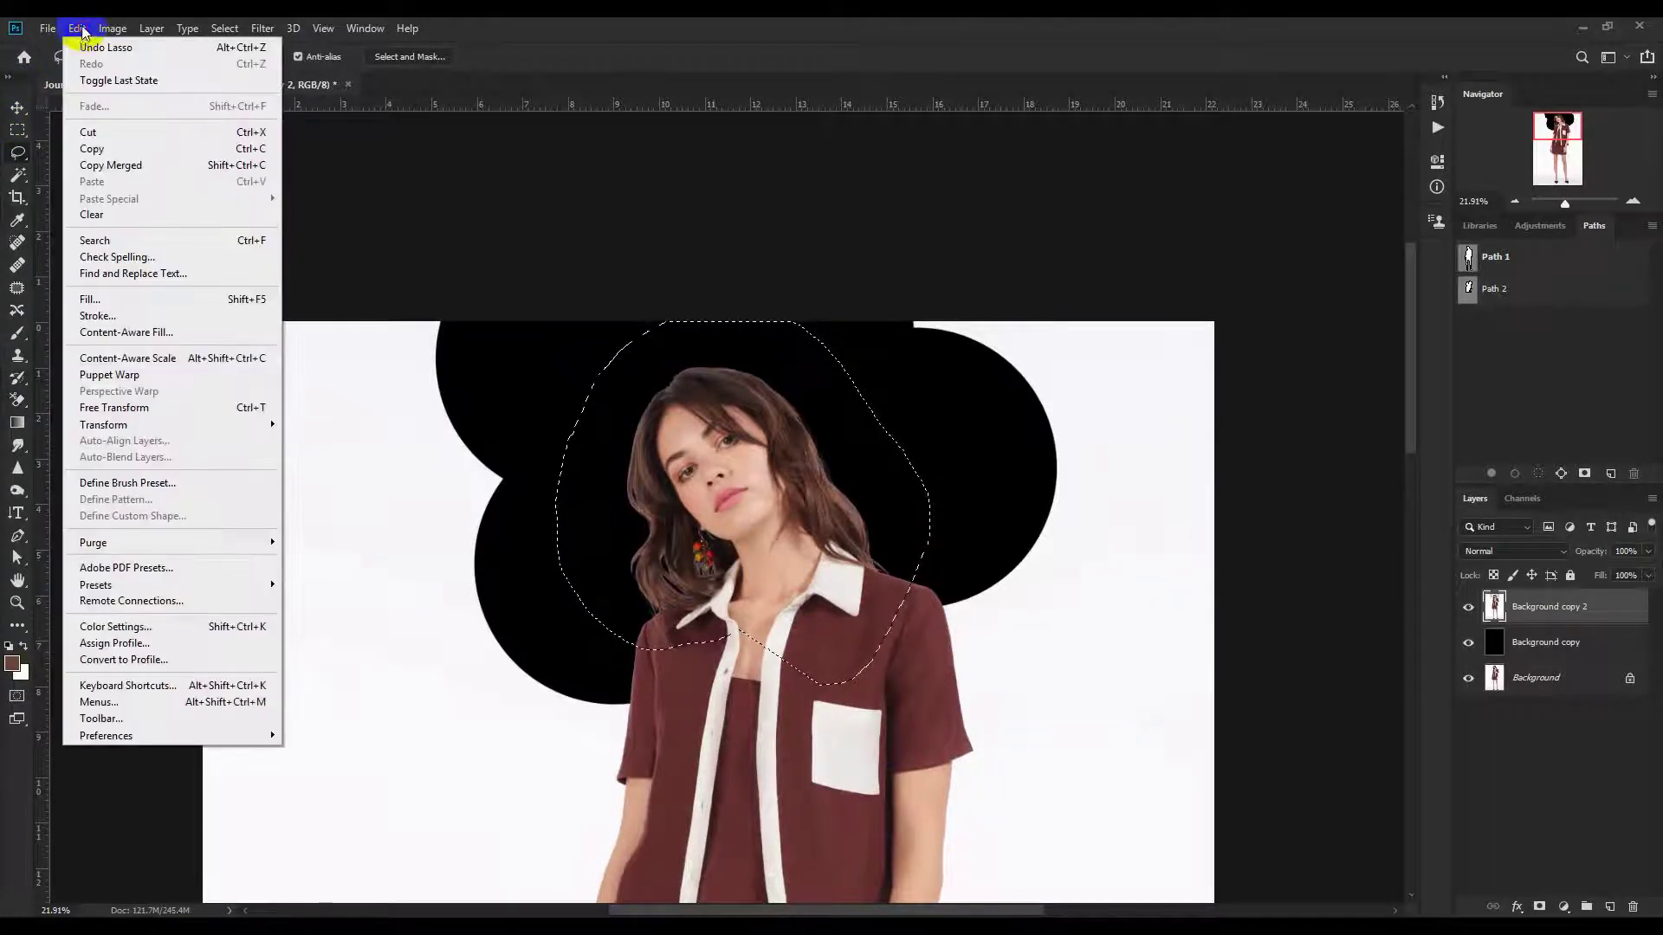
mouse_move(277, 26)
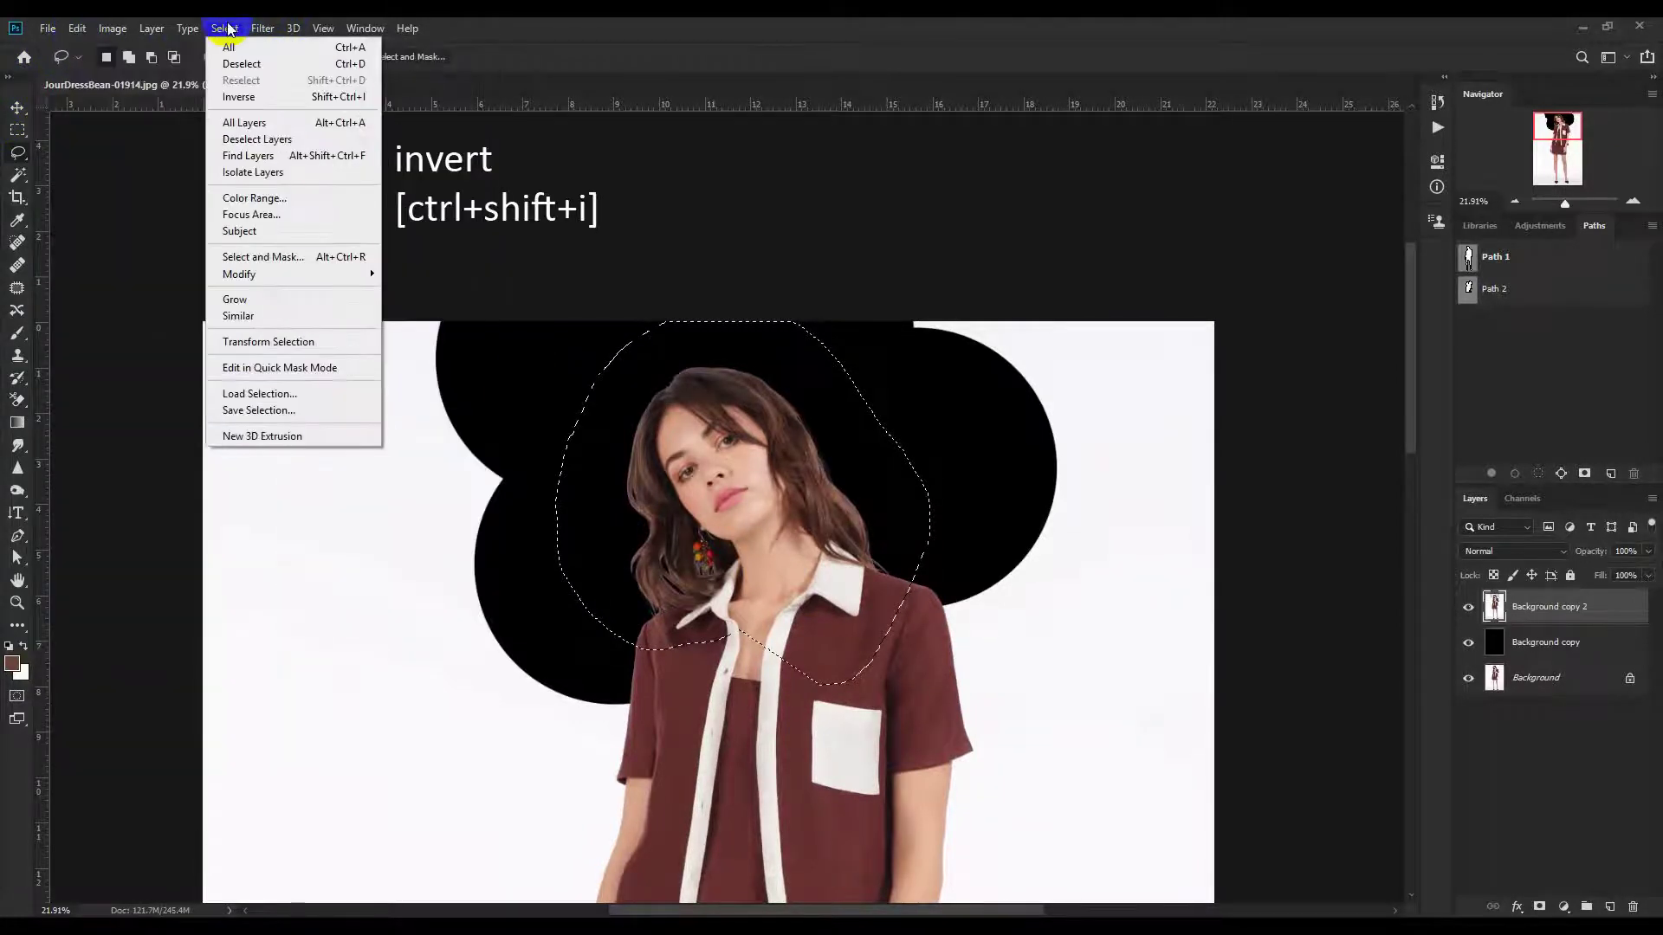
left_click(239, 97)
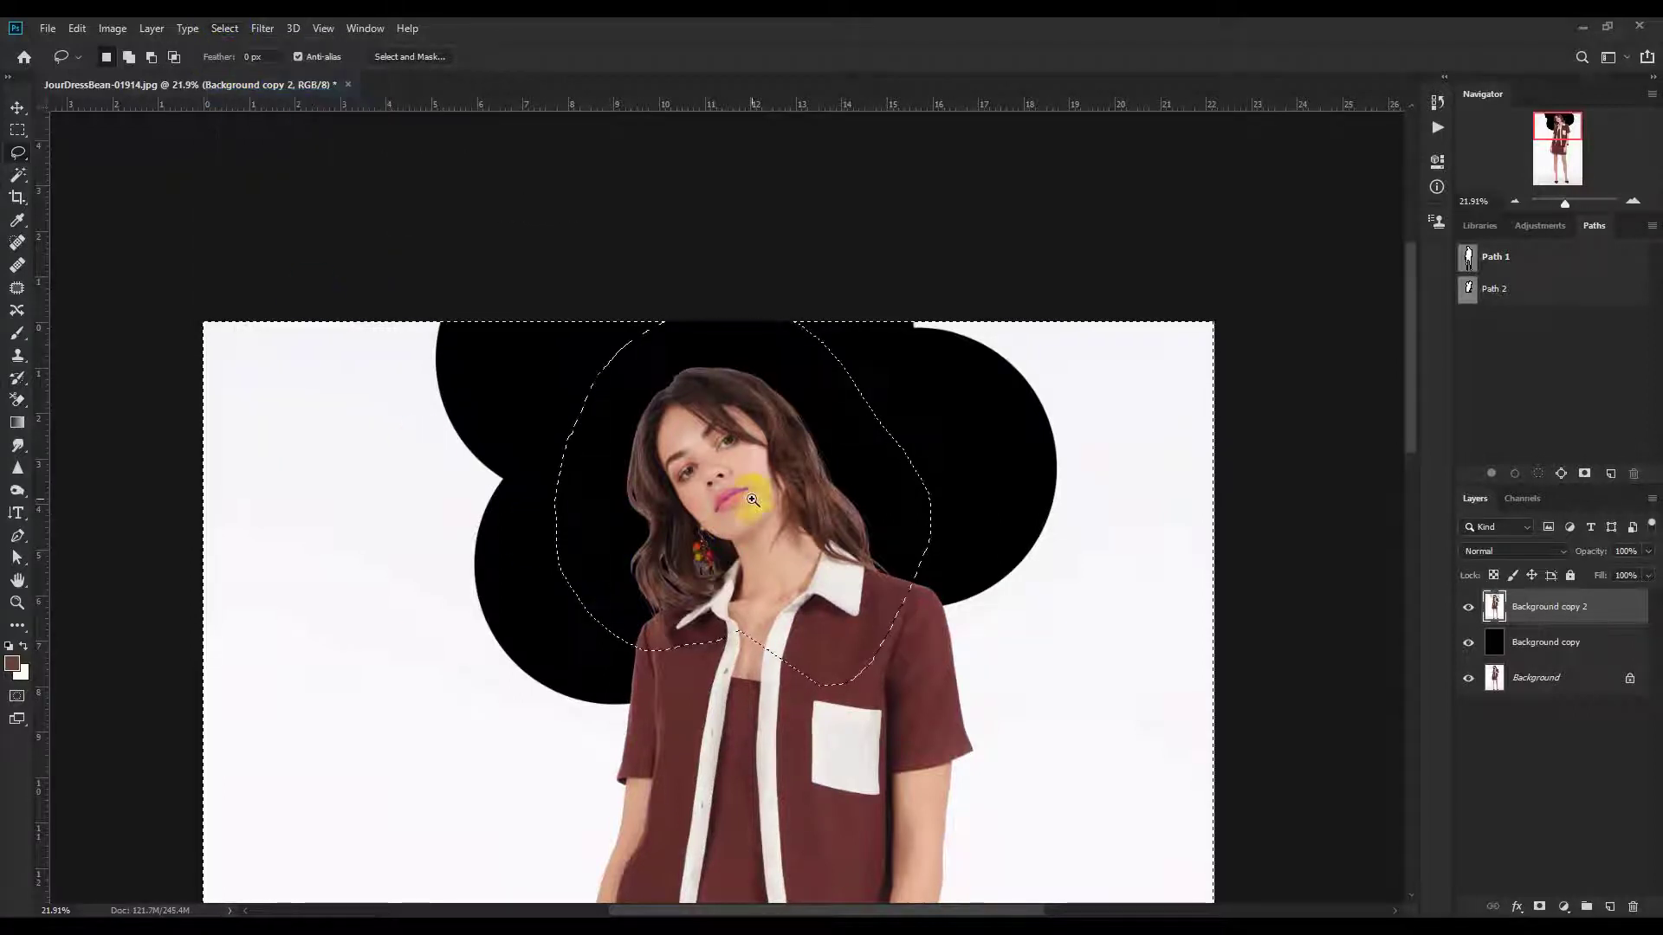
scroll(742, 493, "down", 3)
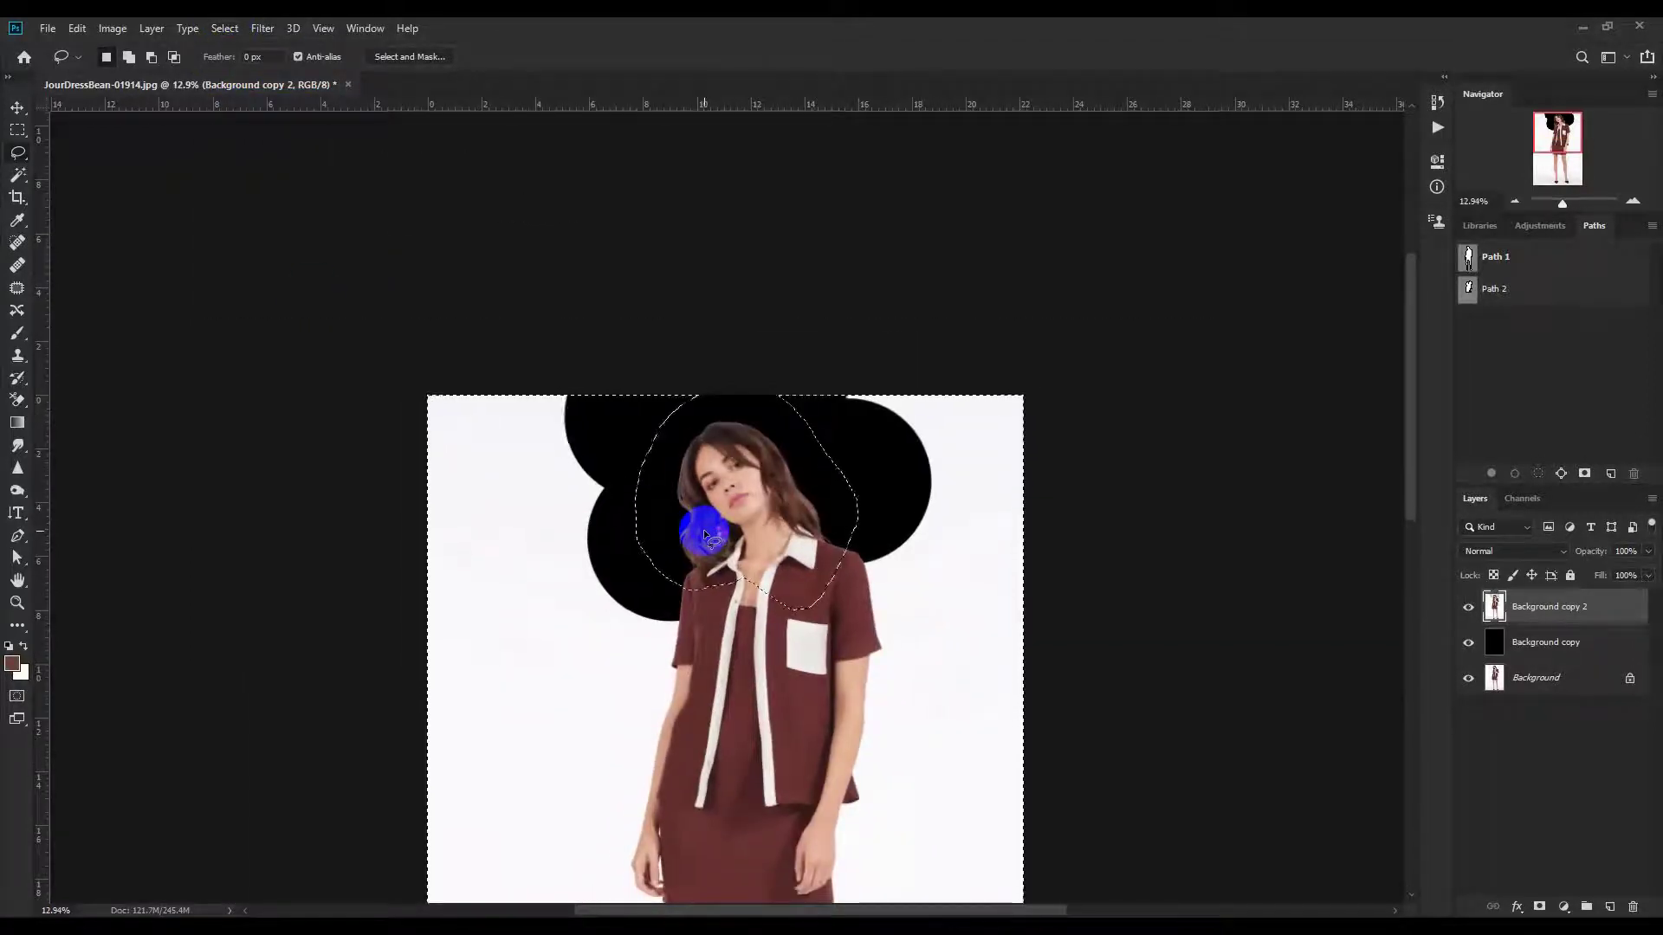
- Delete everything outside the head and hair on the Background copy 2 layer and clear the selection
key("Delete")
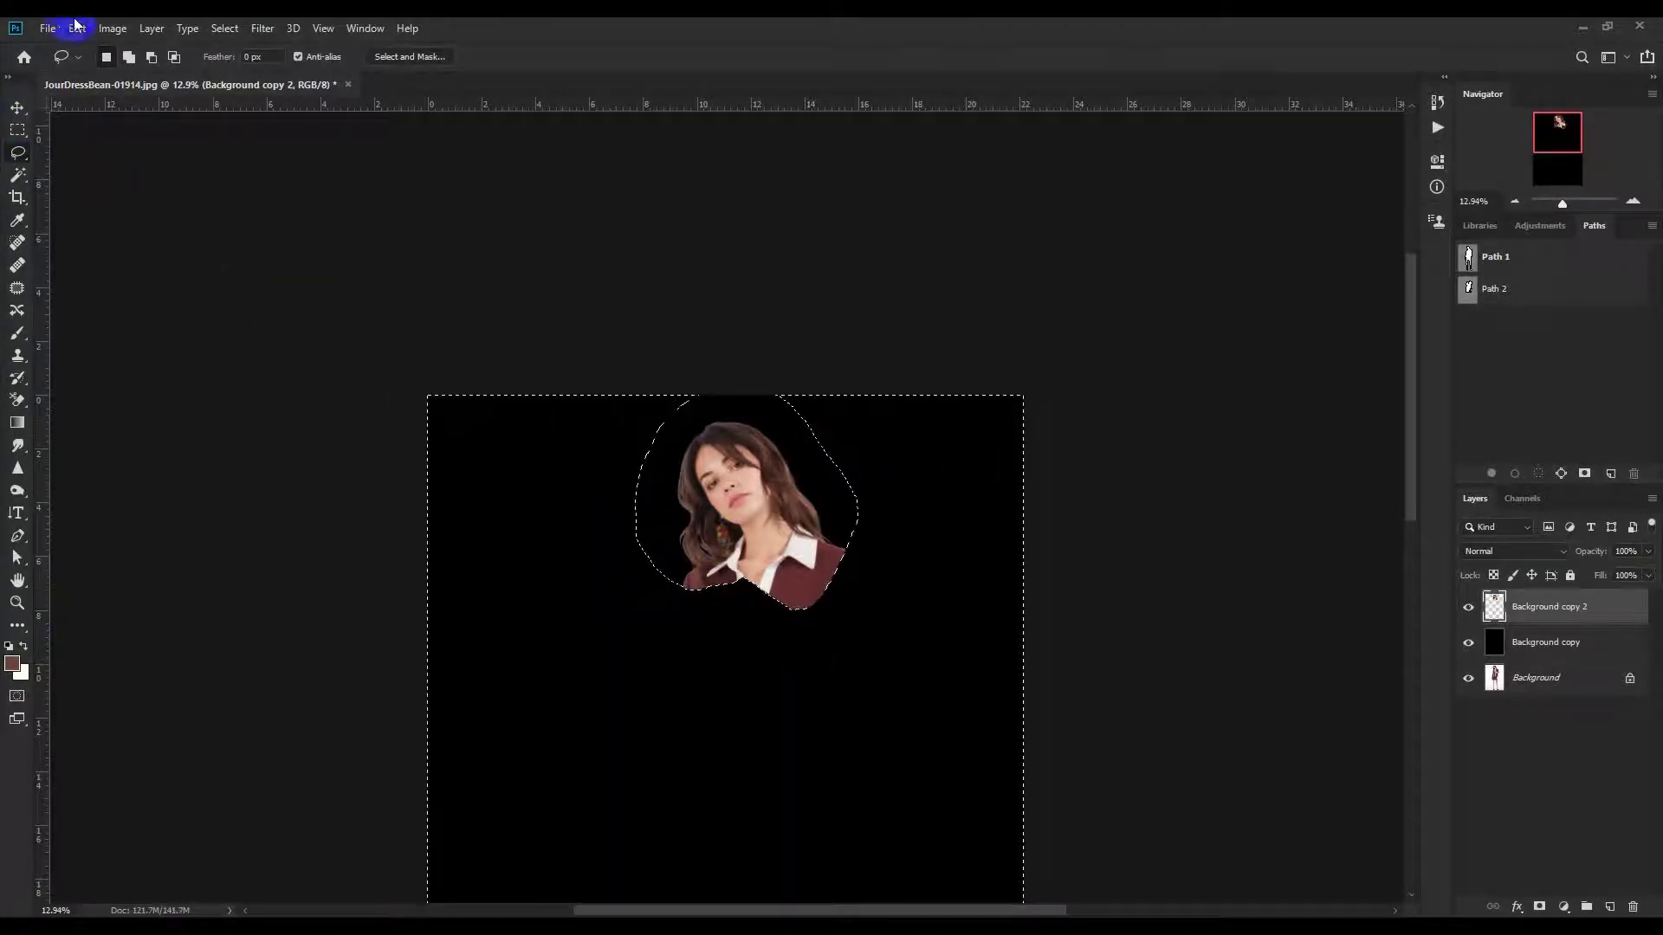
left_click(230, 32)
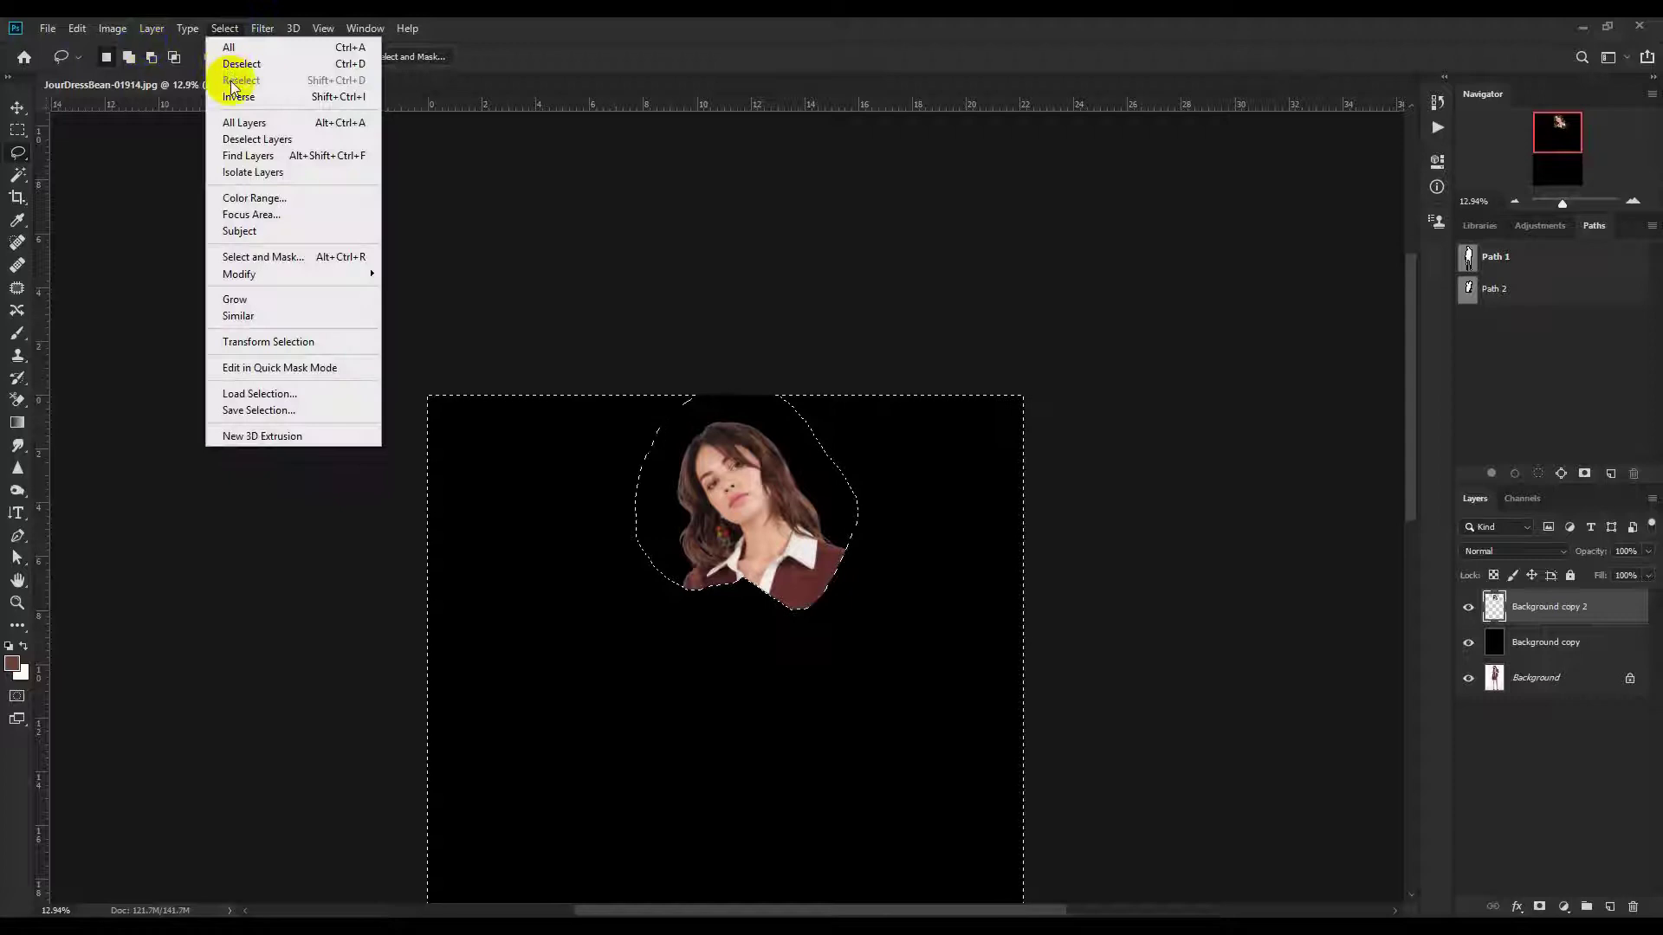
left_click(235, 64)
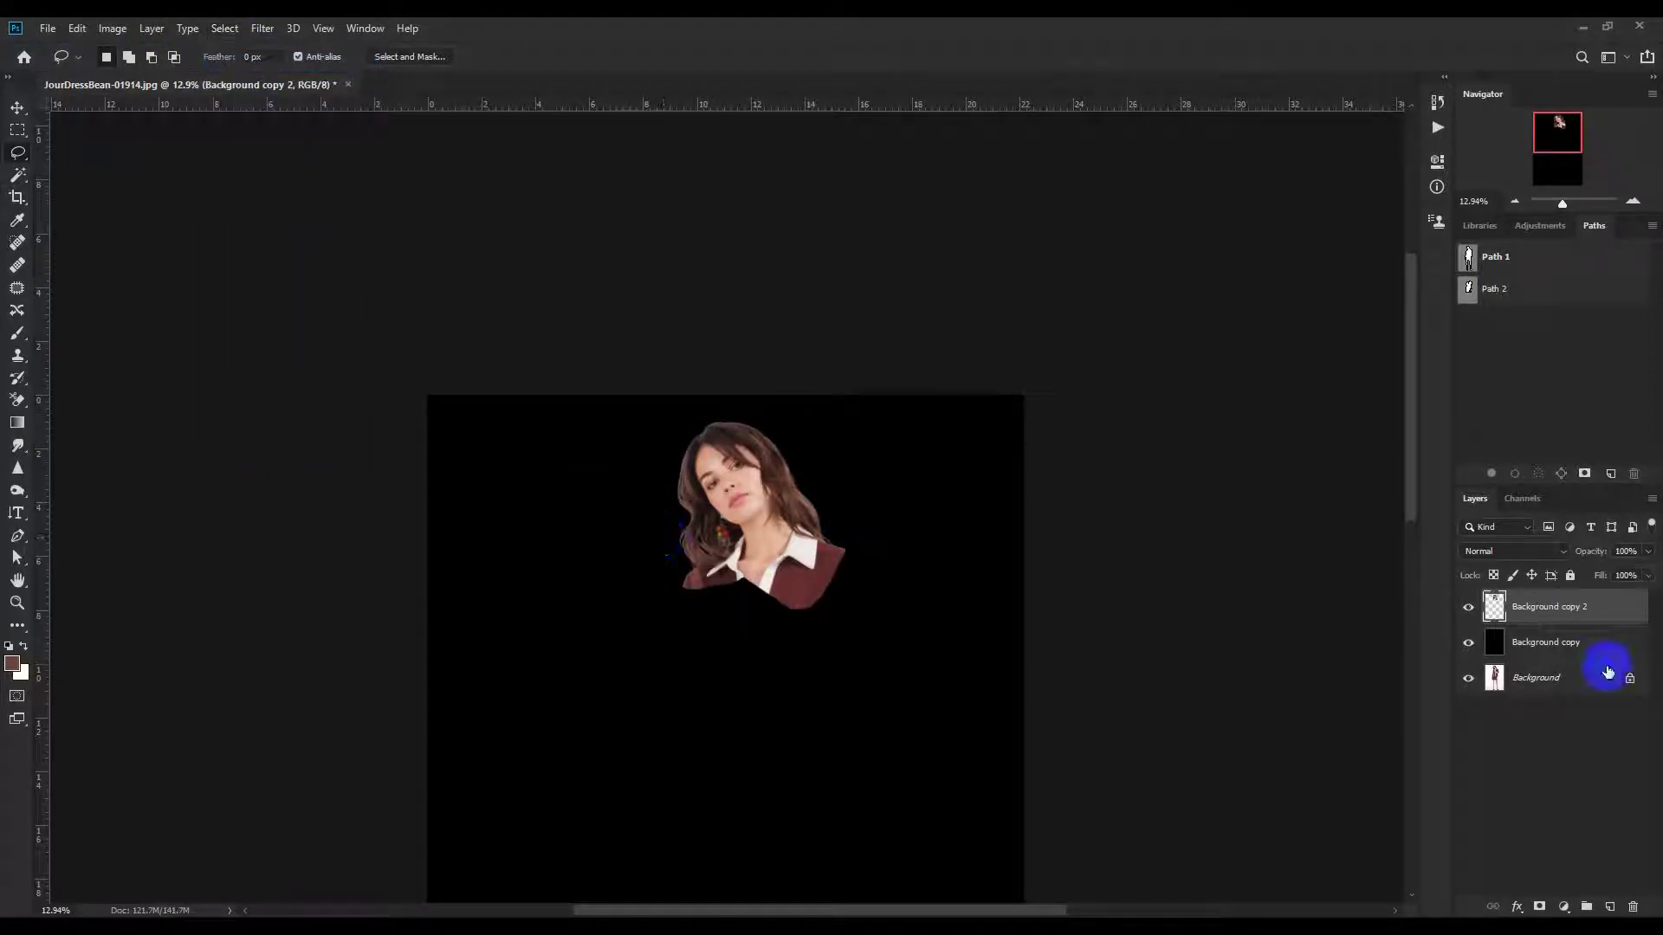
- Duplicate the head-and-hair layer Background copy 2 eight times
key("ctrl+j")
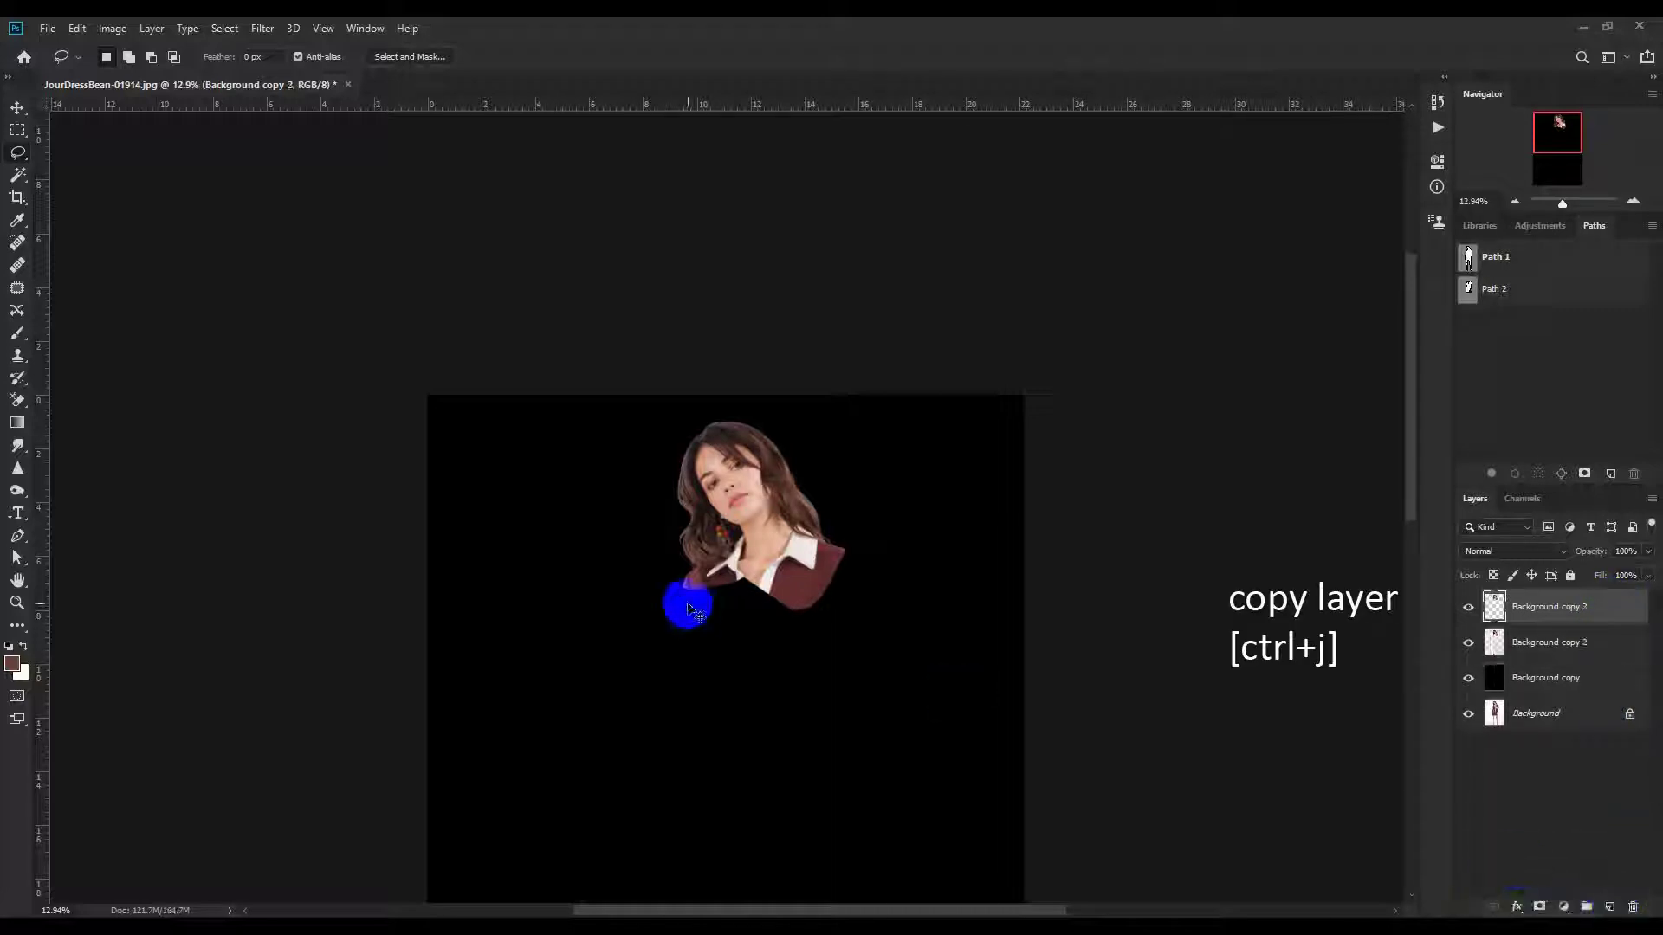
key("ctrl+j")
key("ctrl+j")
key("ctrl+j")
key("ctrl+j")
key("ctrl+j")
key("ctrl+j")
key("ctrl+j")
key("ctrl+j")
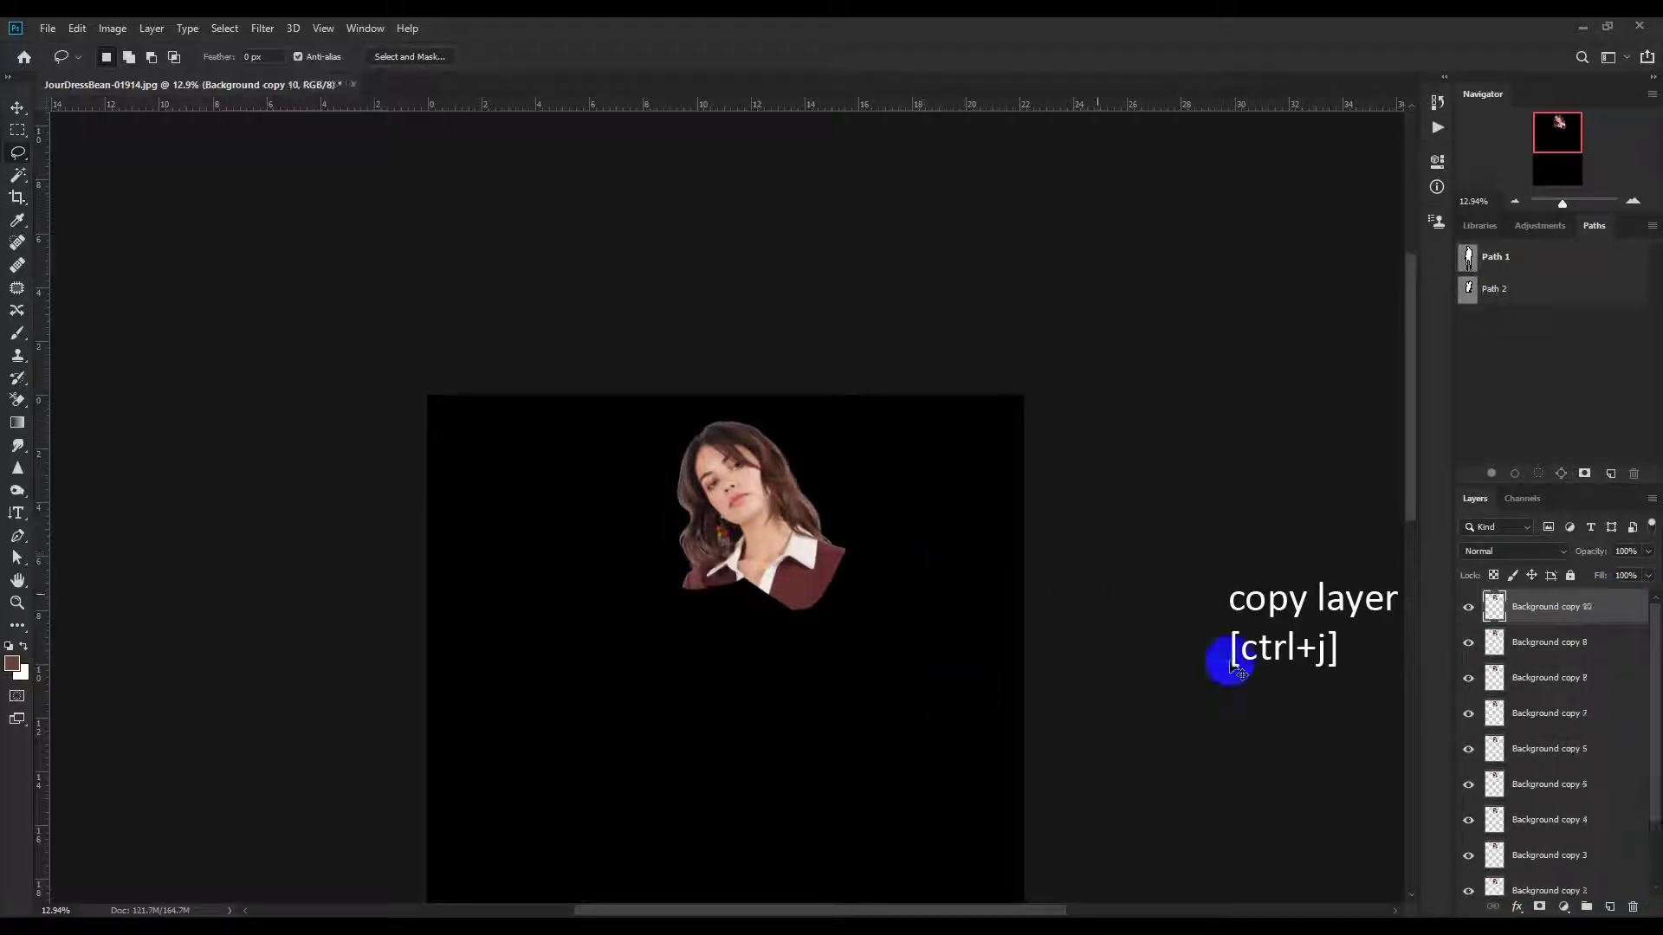
- Merge all the duplicates above Background copy 2 into a single layer
scroll(1557, 780, "down", 2)
left_click(1546, 786, "shift")
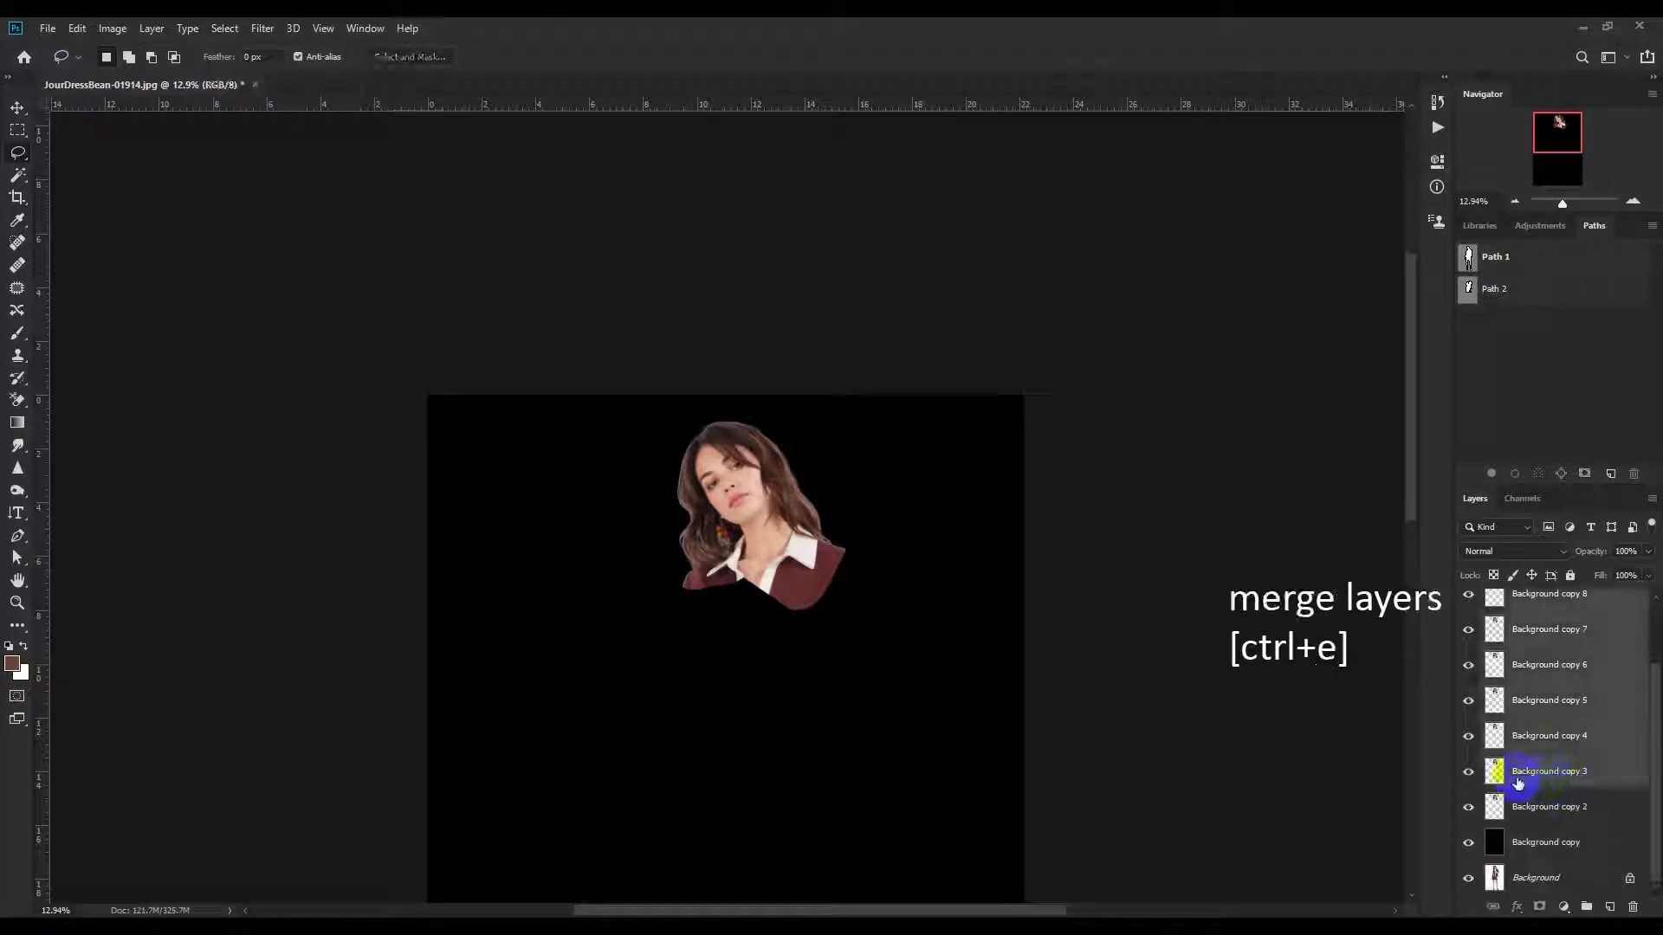
key("ctrl+e")
- Load the merged layer's outline as a feathered selection and invert it to cover the area outside the hair
left_click(1494, 607, "ctrl")
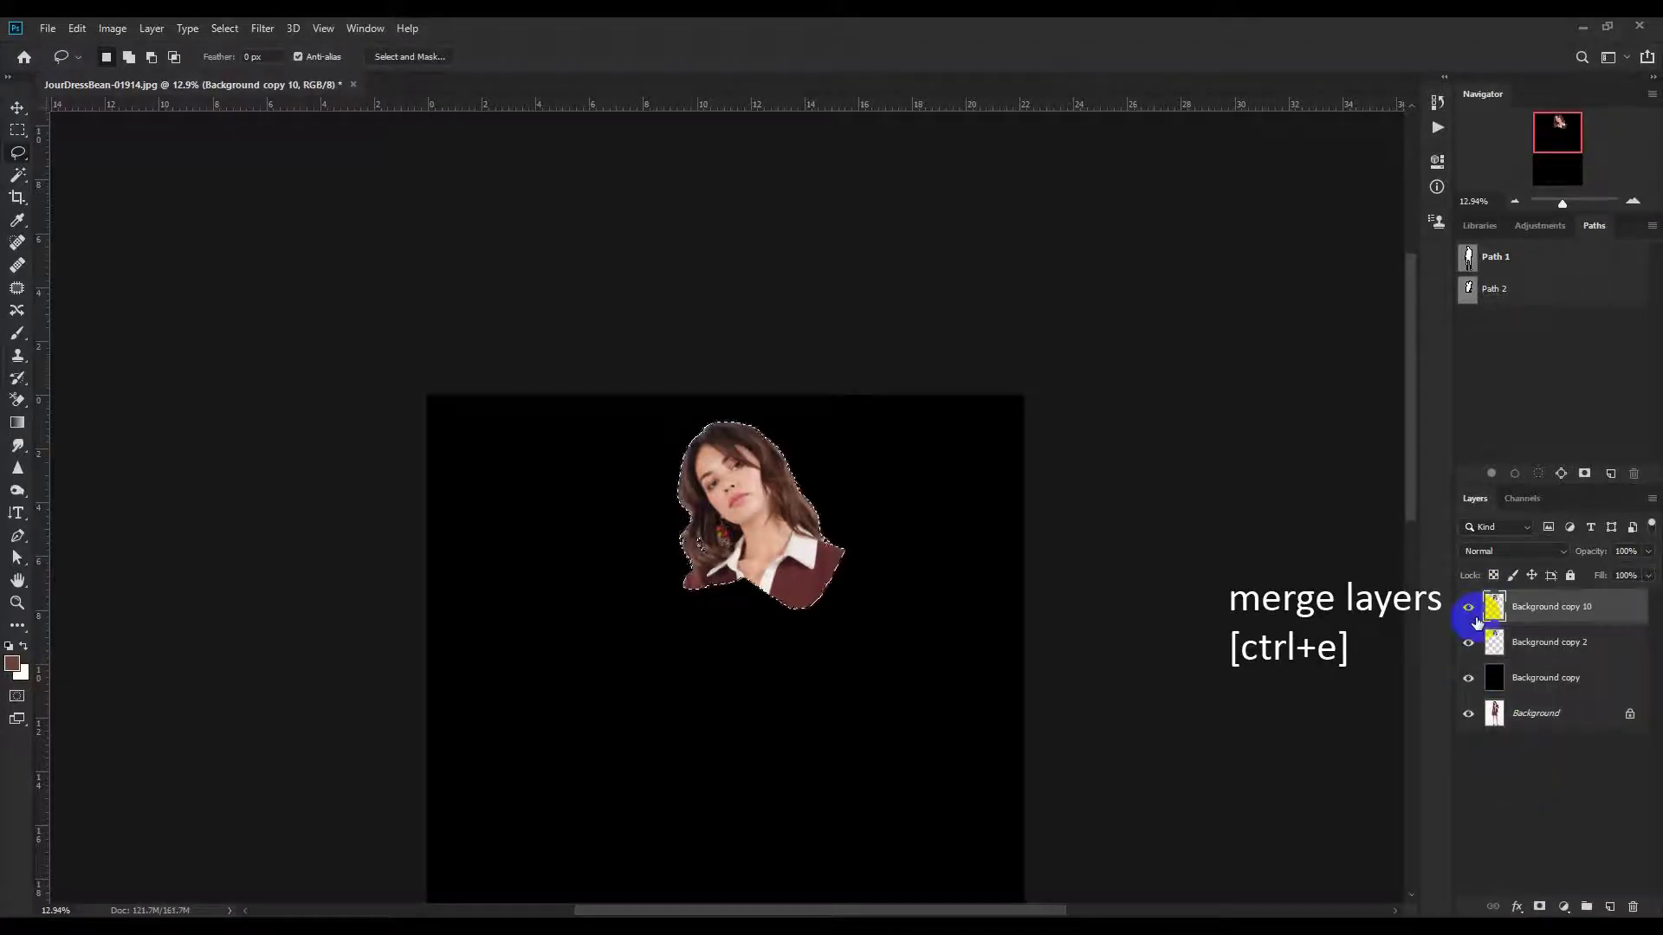
key("shift+F6")
key("Return")
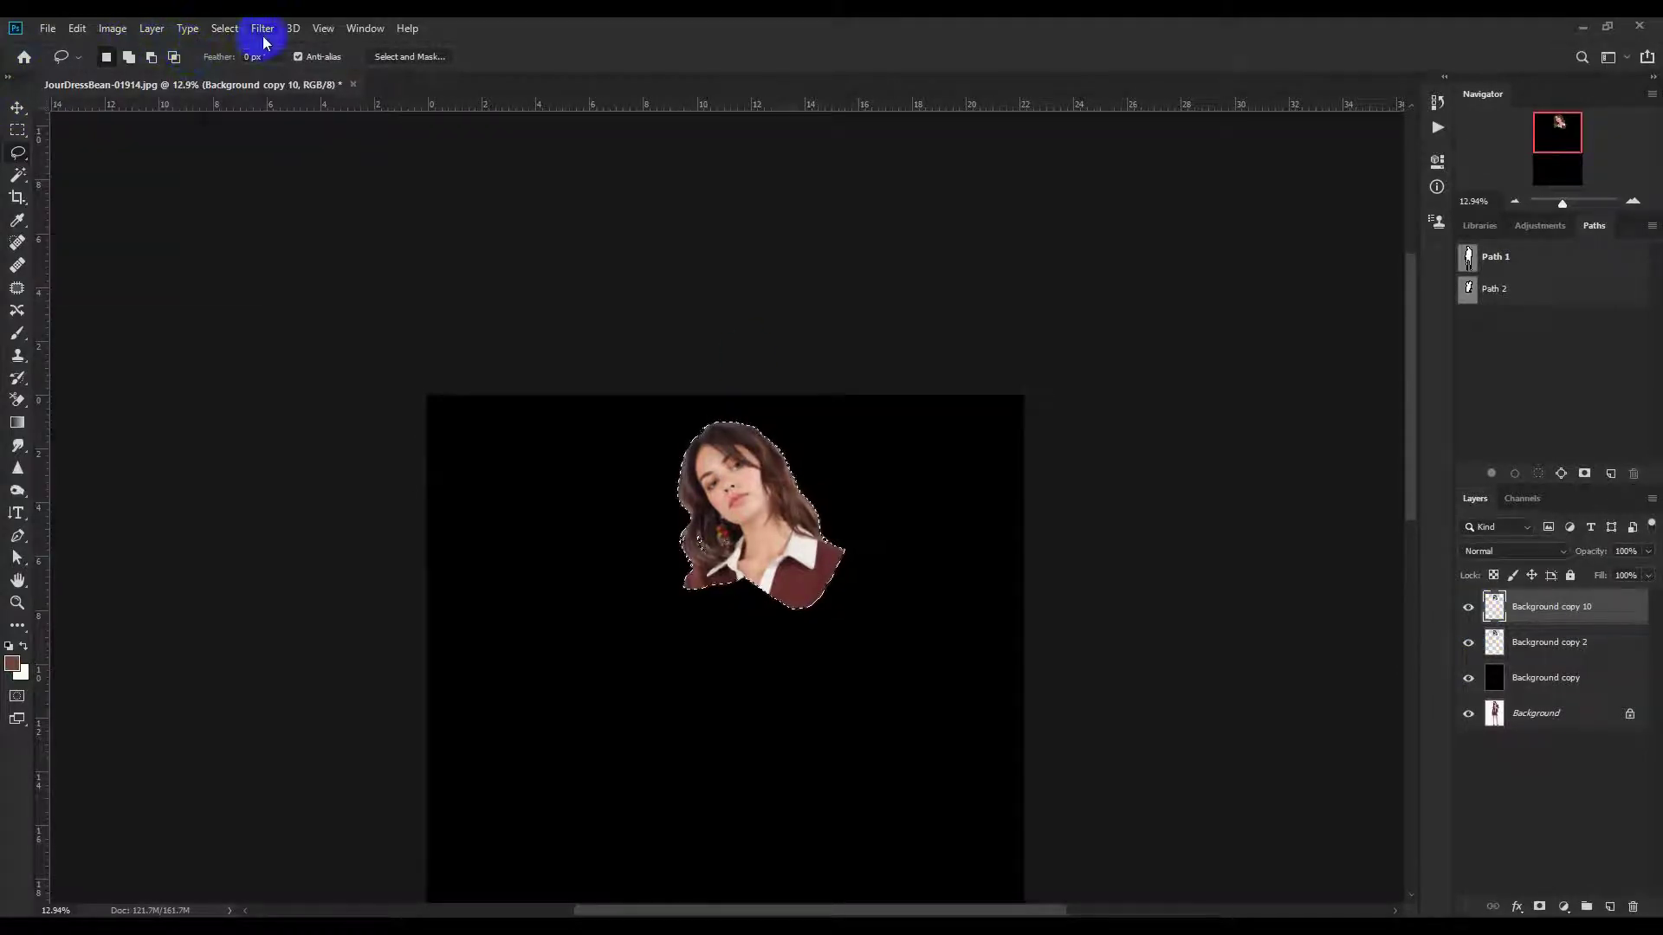
left_click(225, 31)
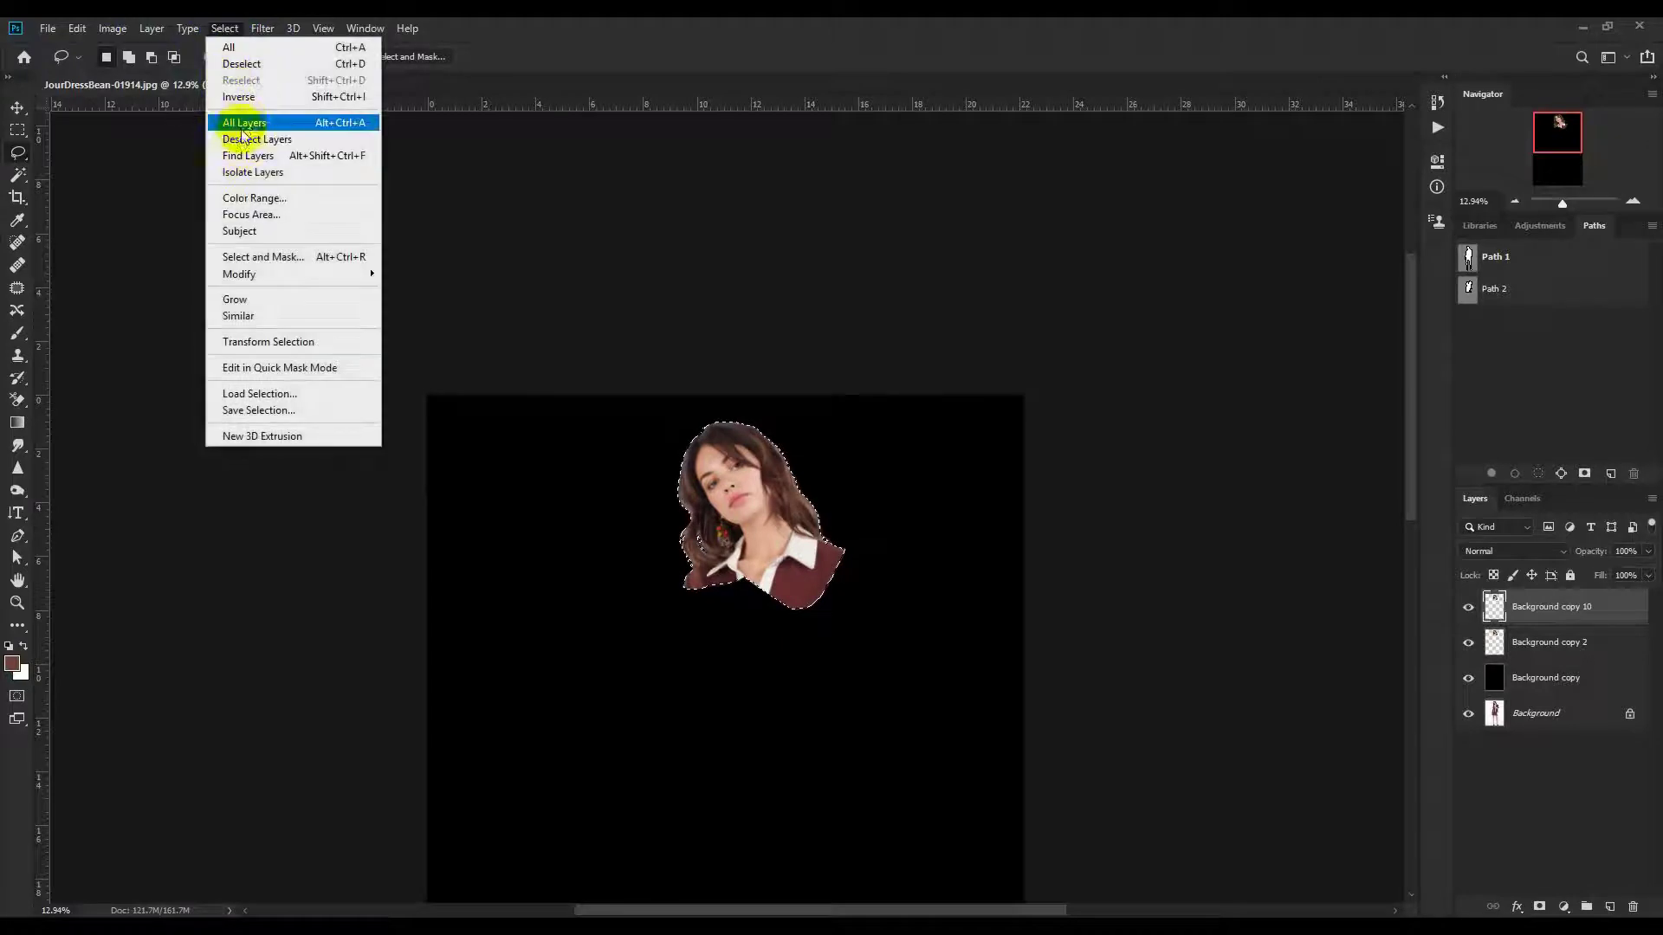
left_click(247, 97)
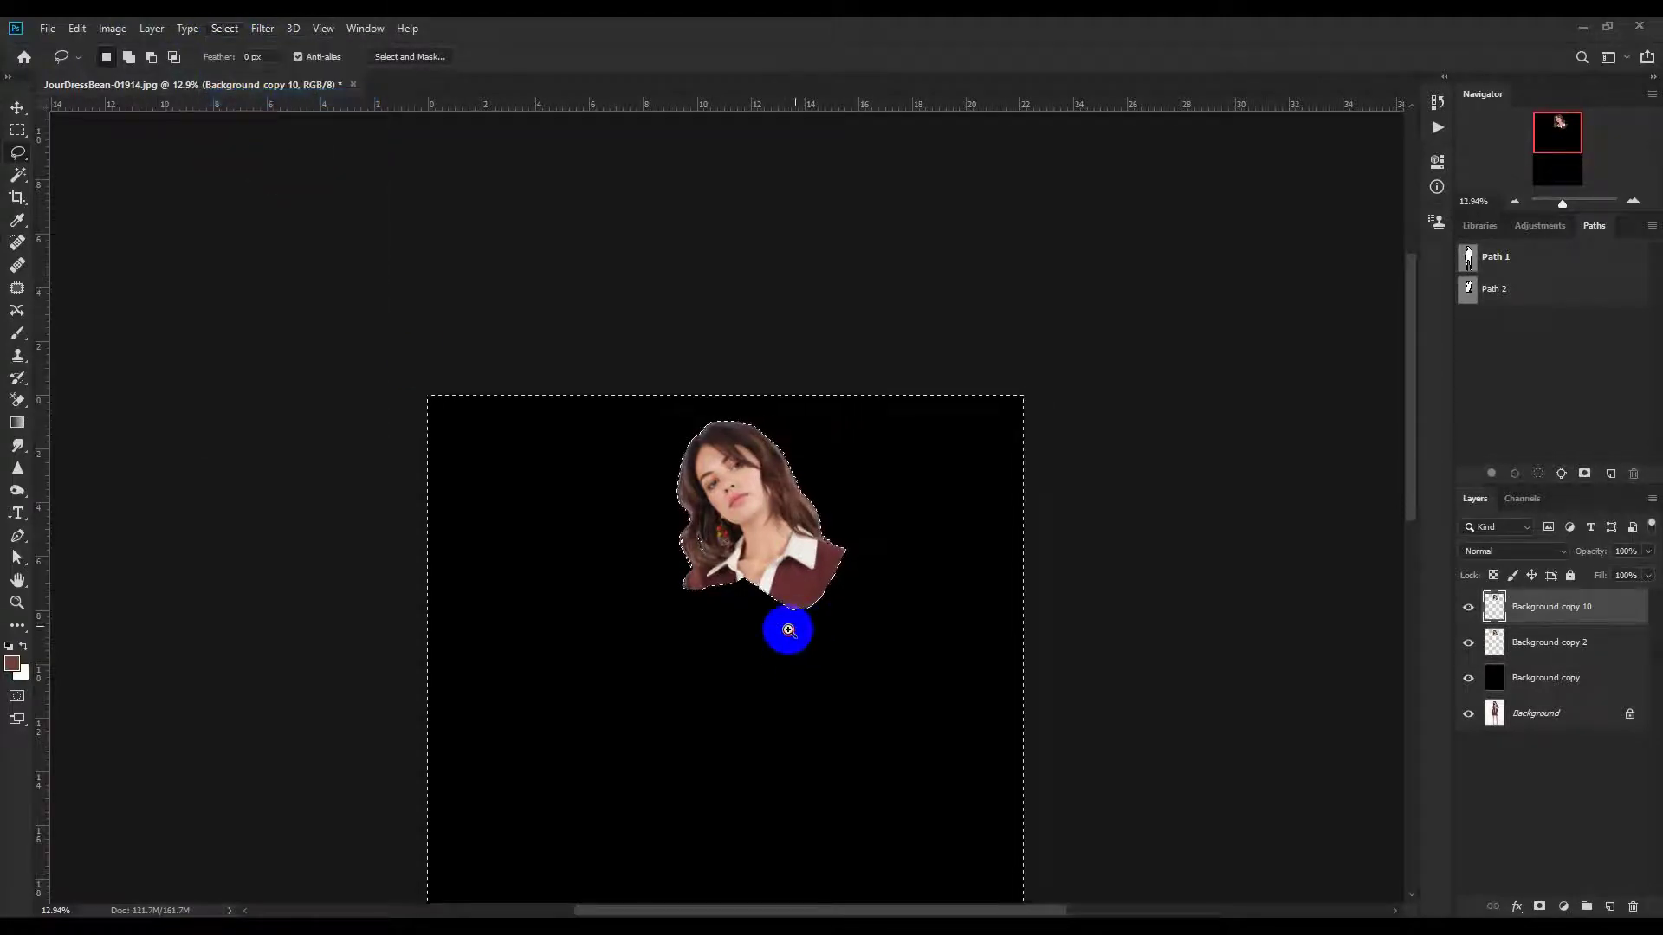
- Delete the selected outer area from the Background copy 2 layer and clear the selection
scroll(806, 650, "down", 3)
left_click(1602, 647)
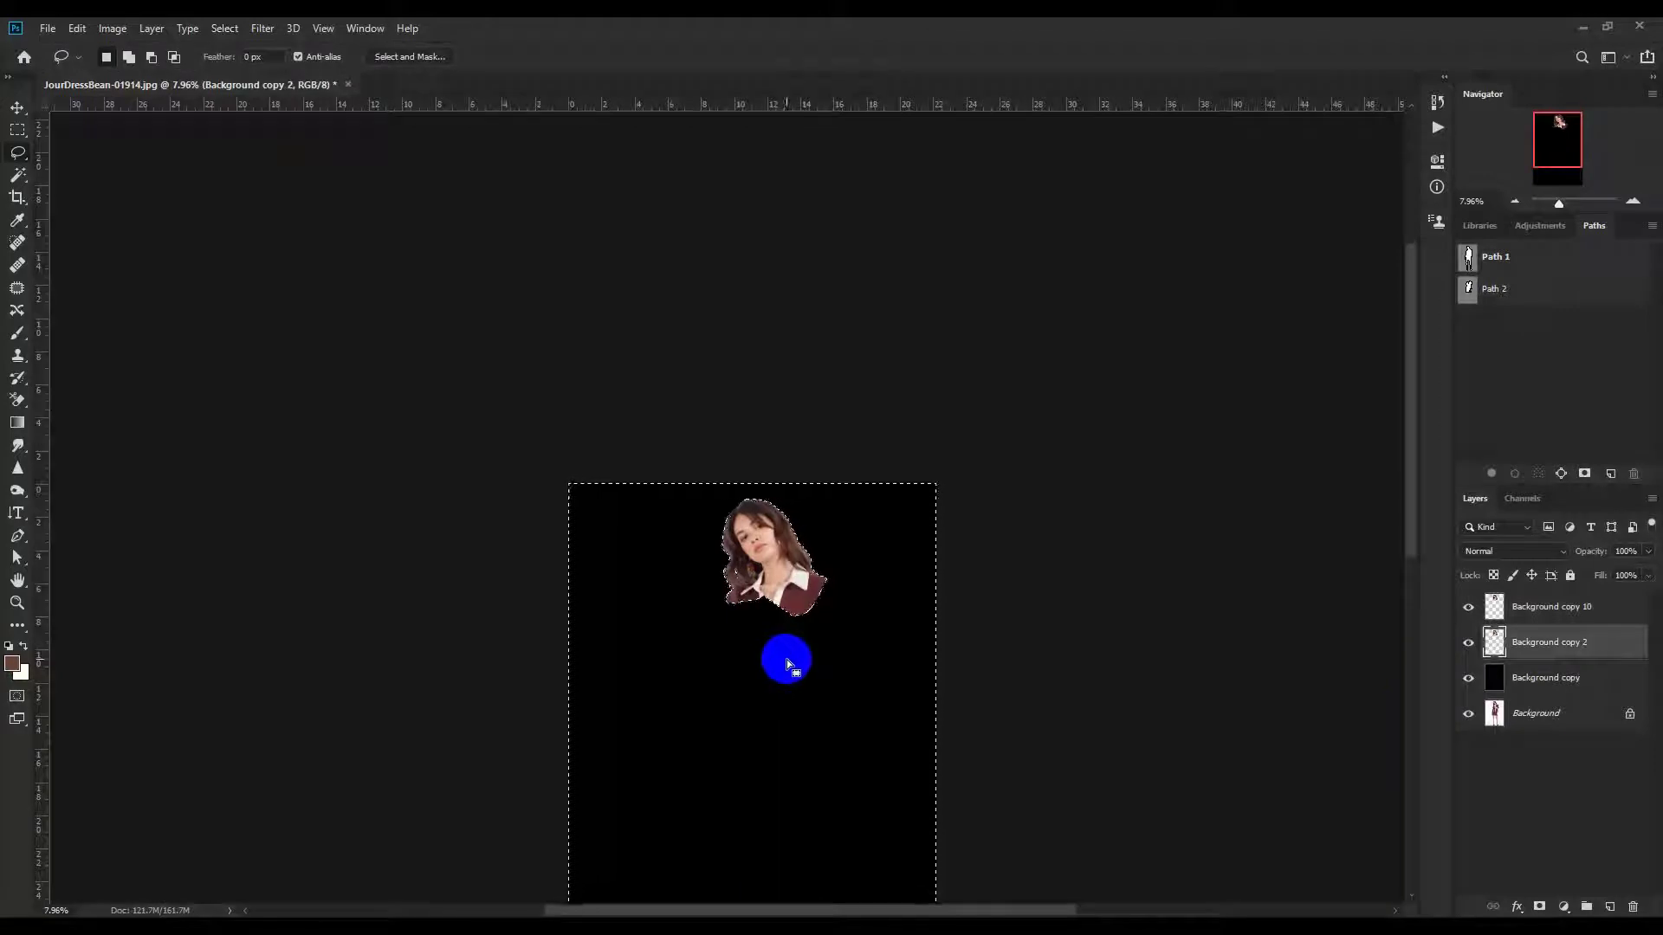
key("Delete")
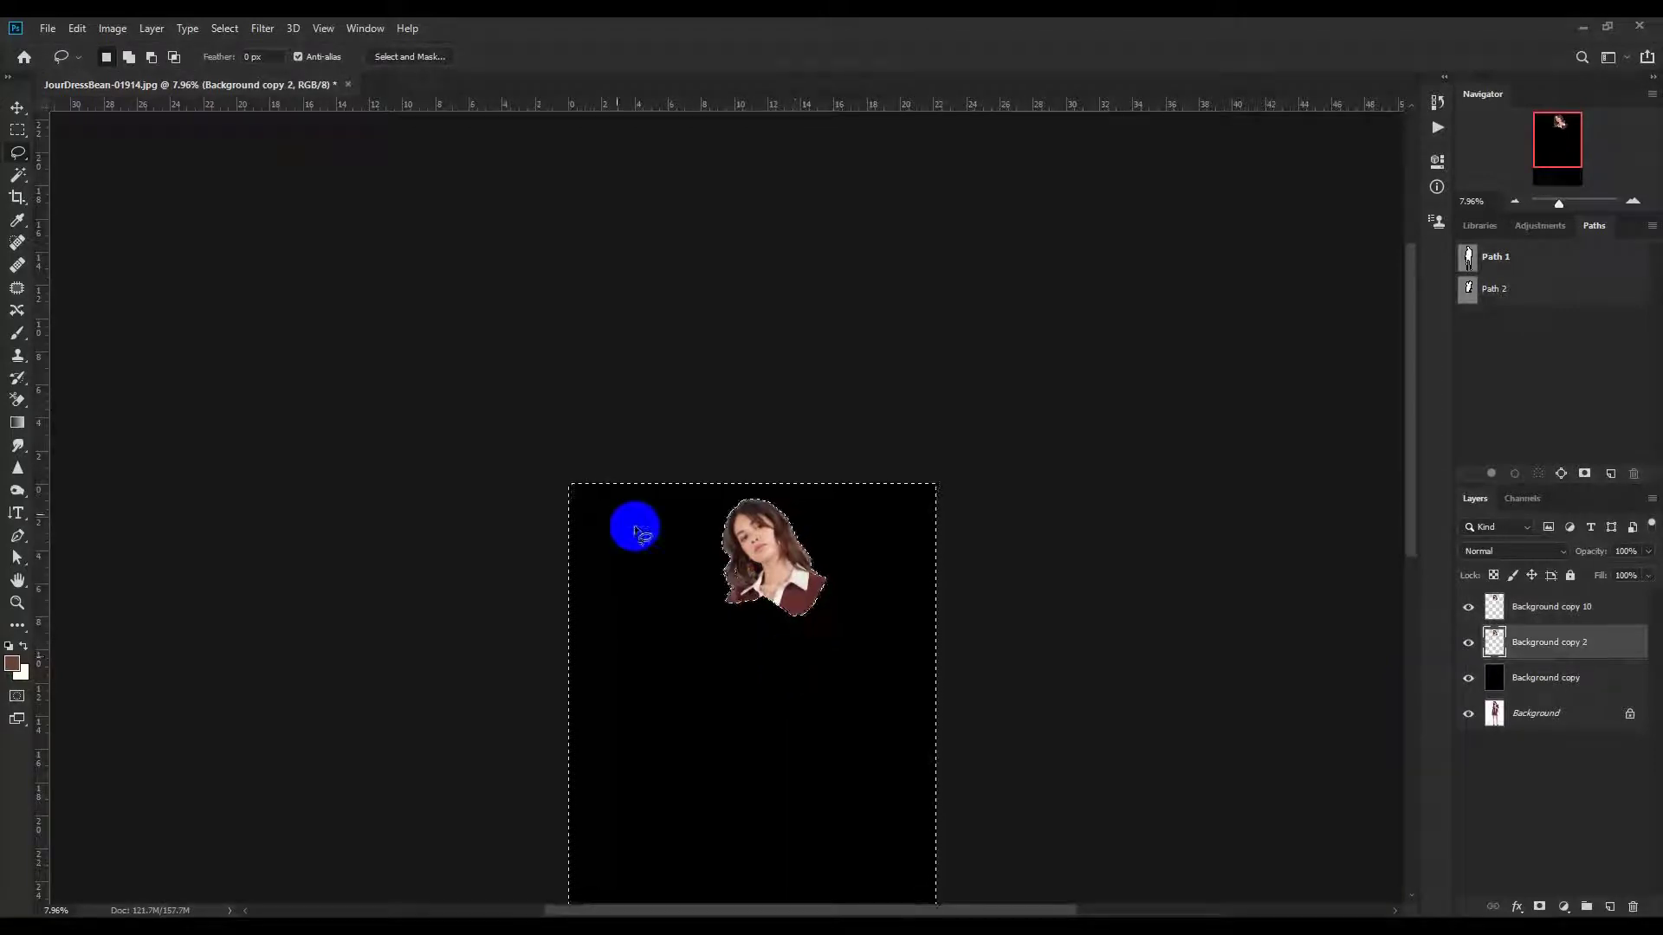
left_click(74, 30)
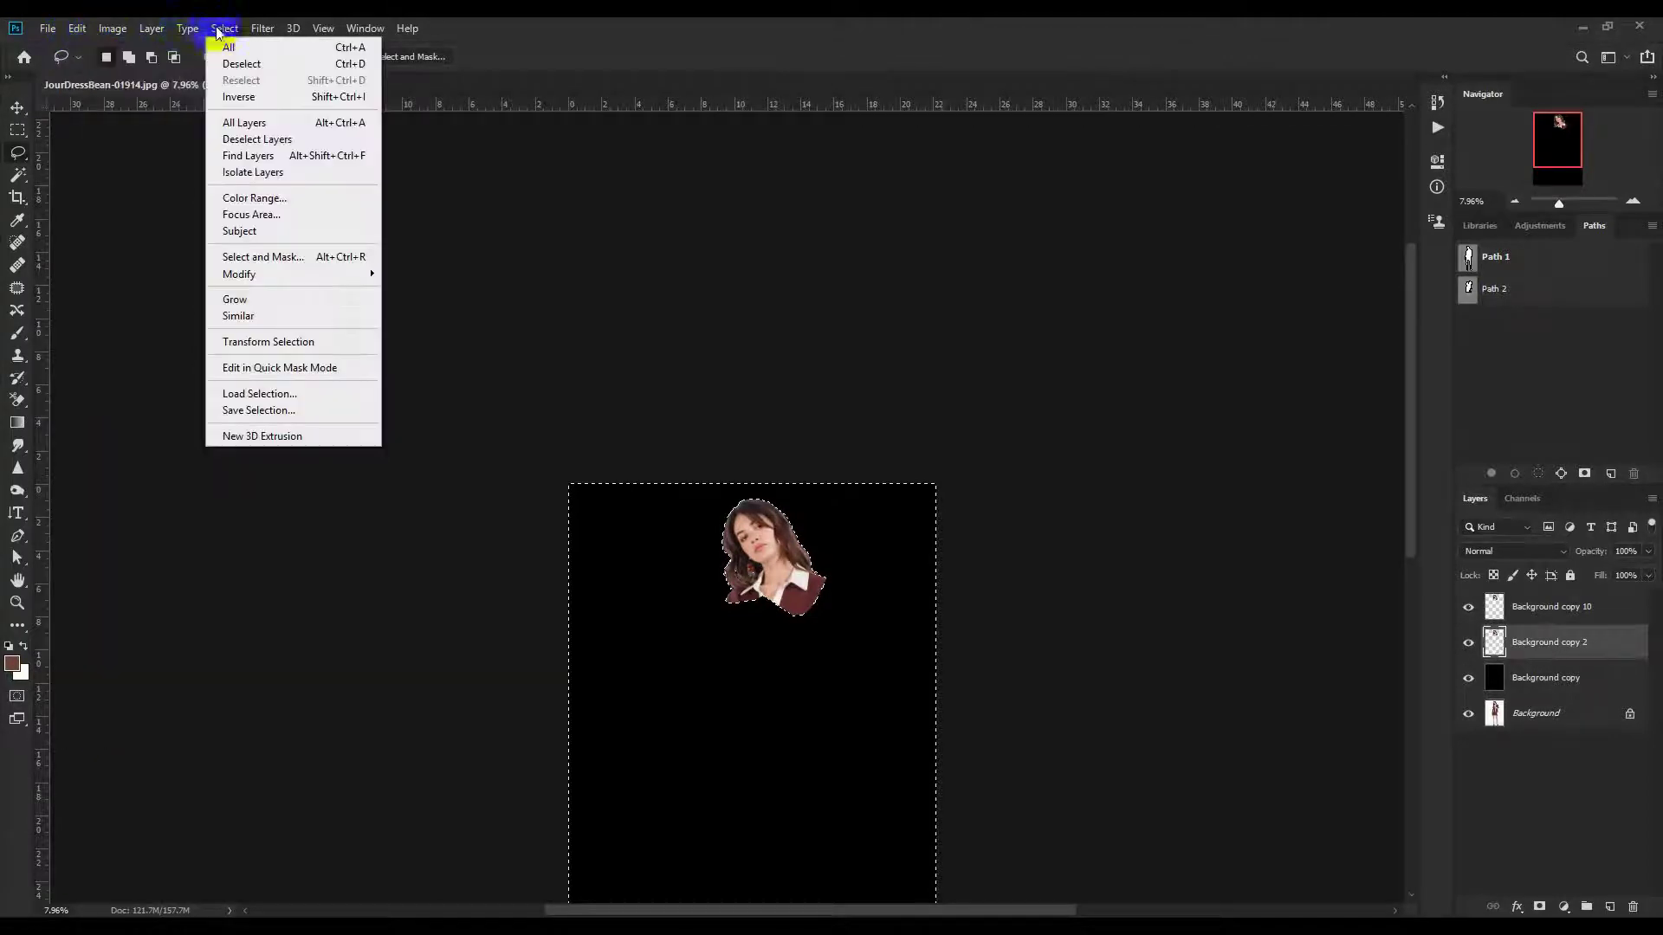
mouse_move(259, 31)
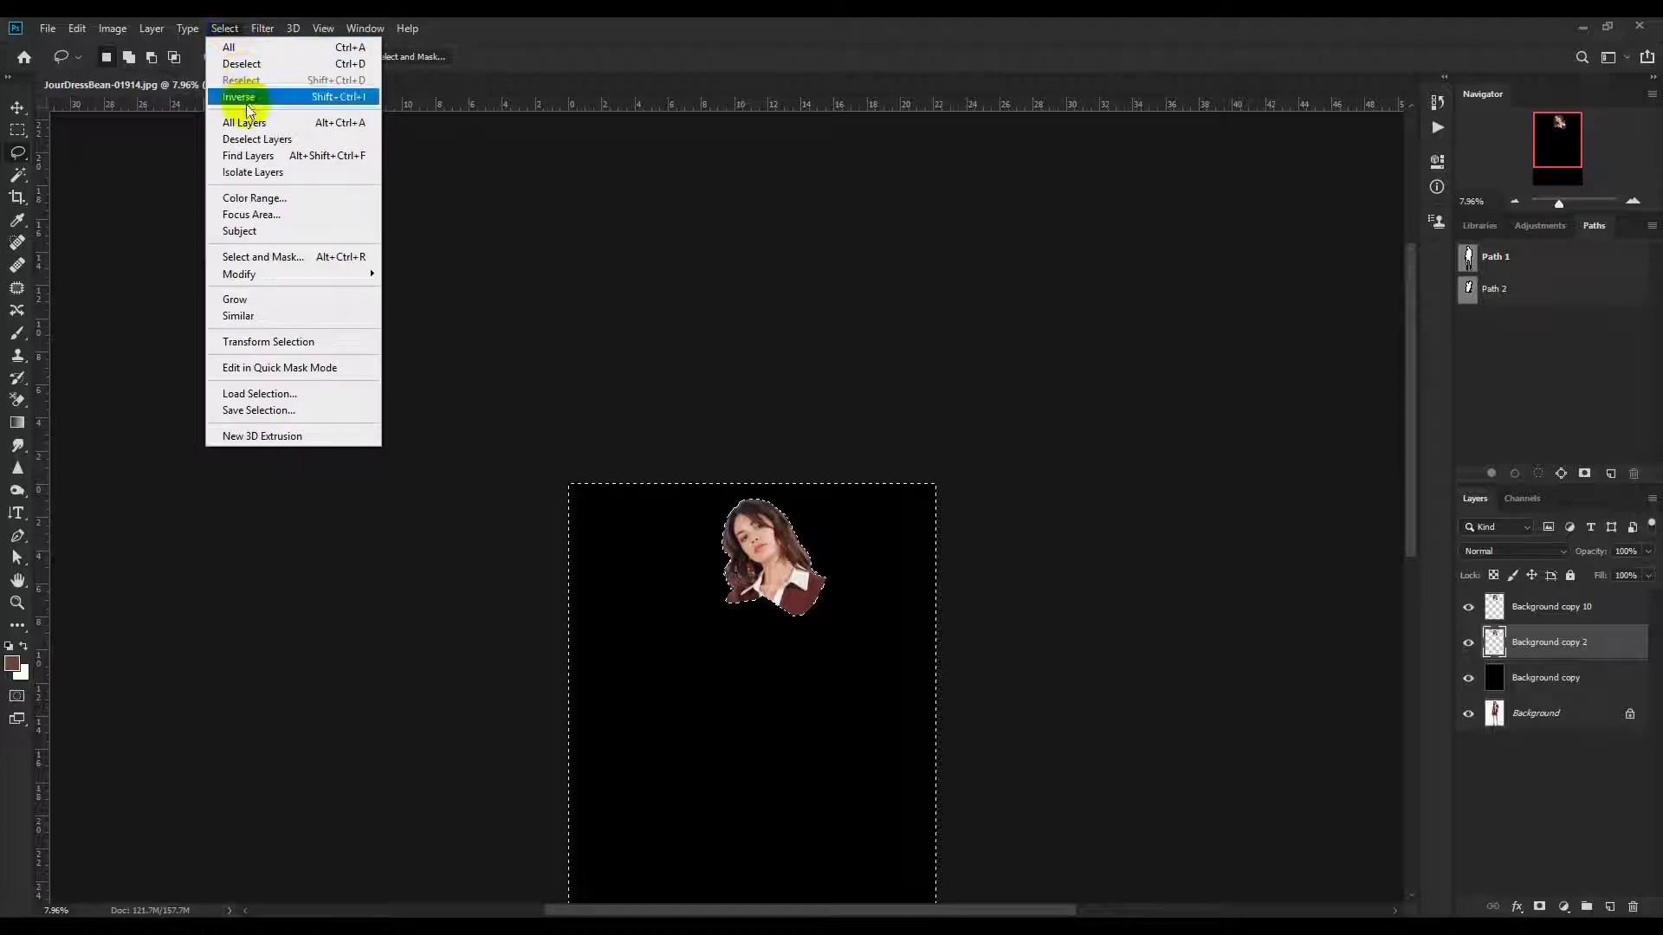
left_click(243, 66)
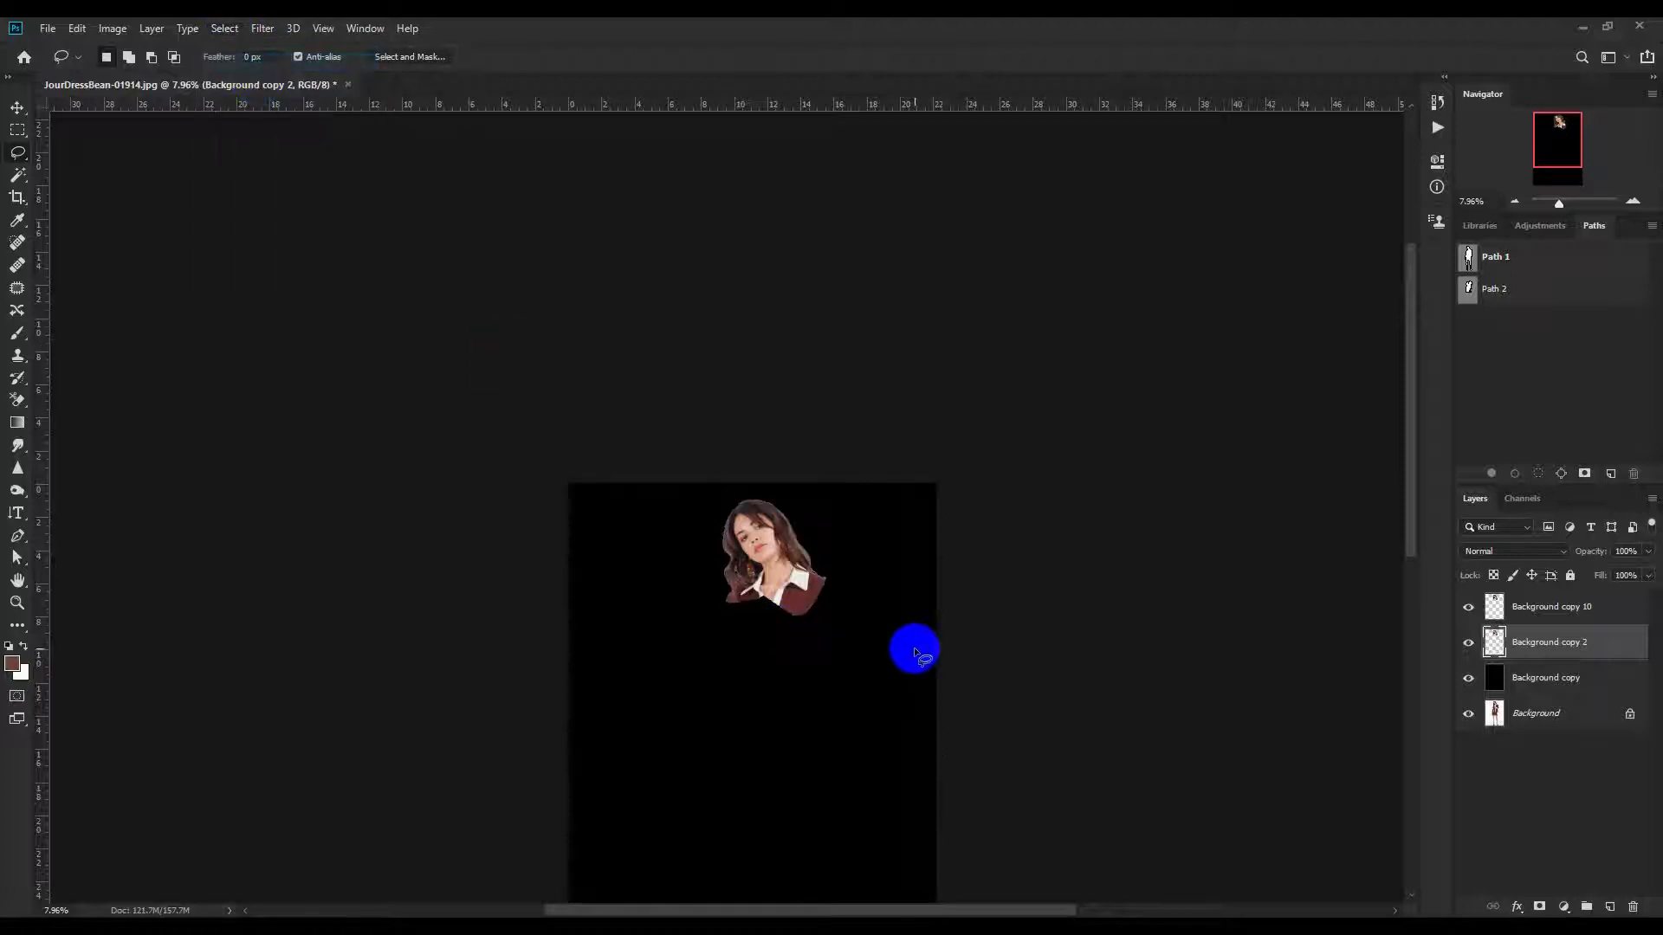
- Delete the merged duplicate layer and fill the black Background copy layer with white
left_click_drag(1609, 610, 1632, 906)
left_click_drag(773, 609, 869, 460)
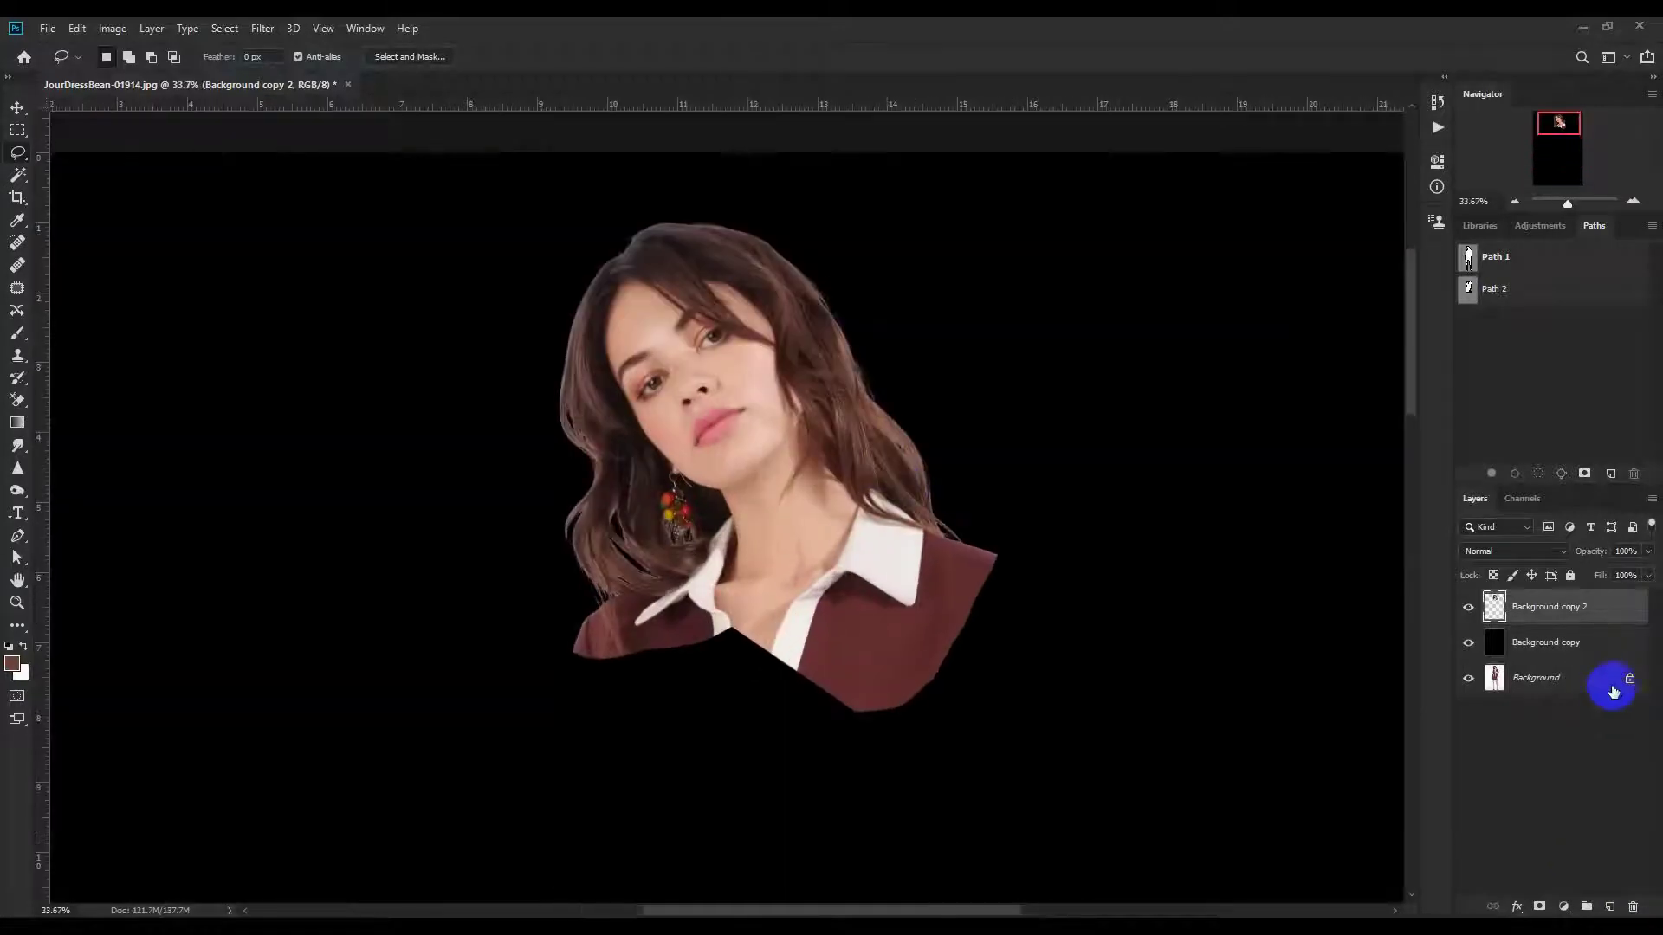
left_click(1596, 649)
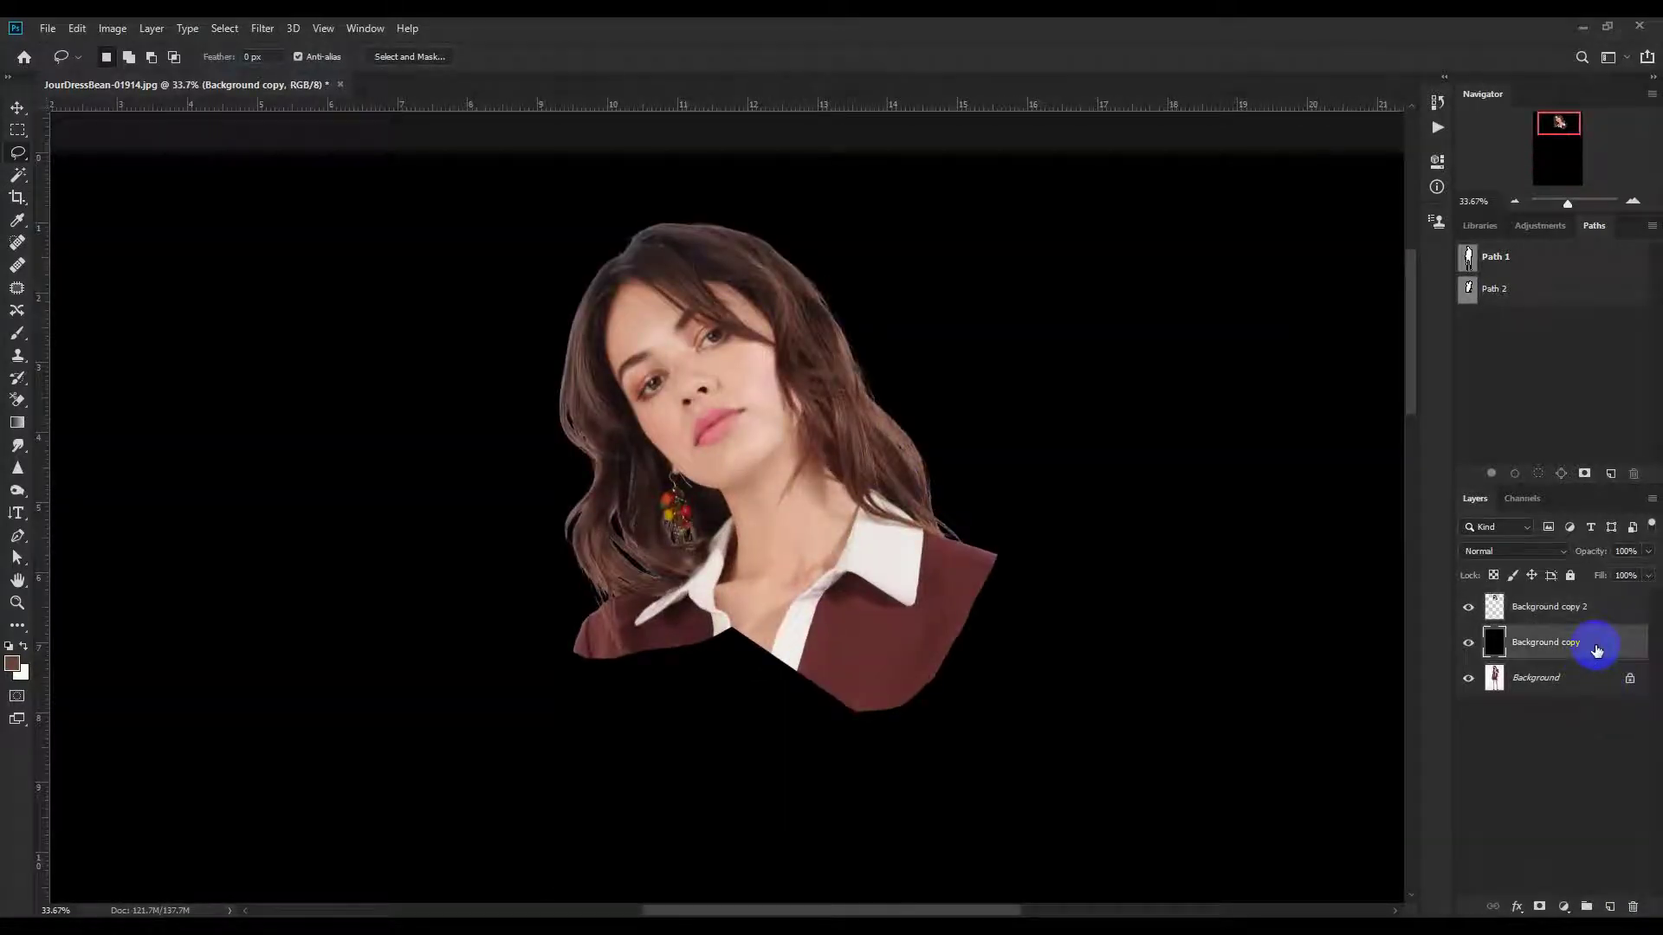
key("ctrl+BackSpace")
- Hide the Background copy and Background layers, and compare the hair beside the earring with and without the original
left_click_drag(587, 524, 670, 362)
left_click_drag(667, 574, 718, 485)
left_click(1478, 662)
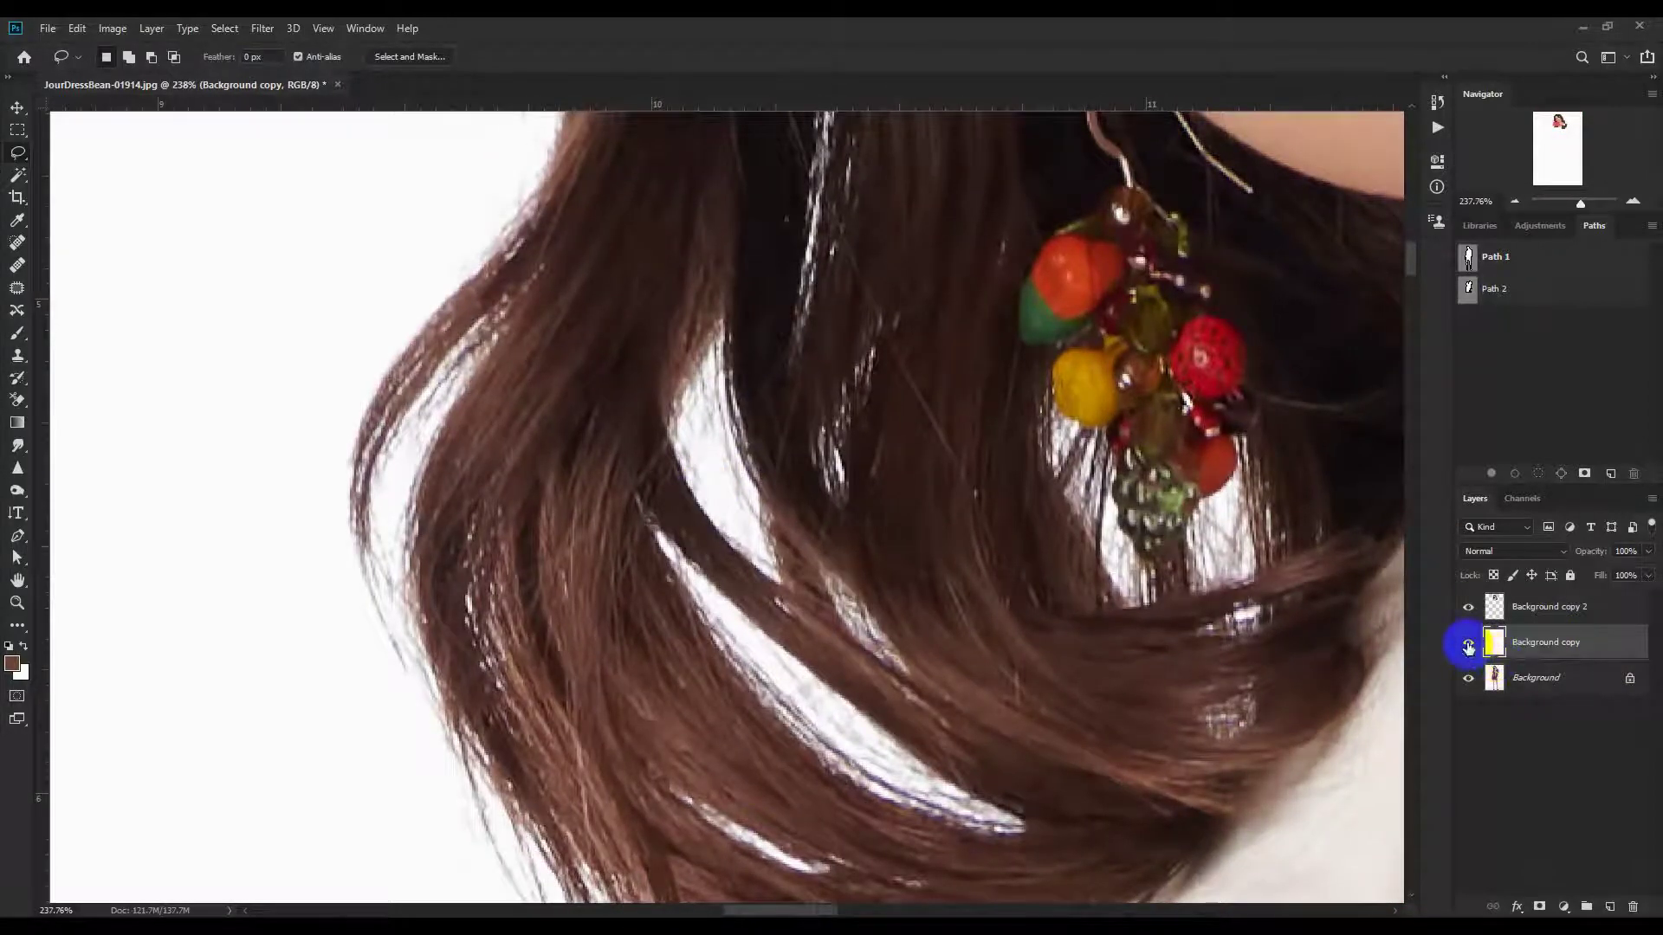
left_click(1468, 645)
left_click(1469, 681)
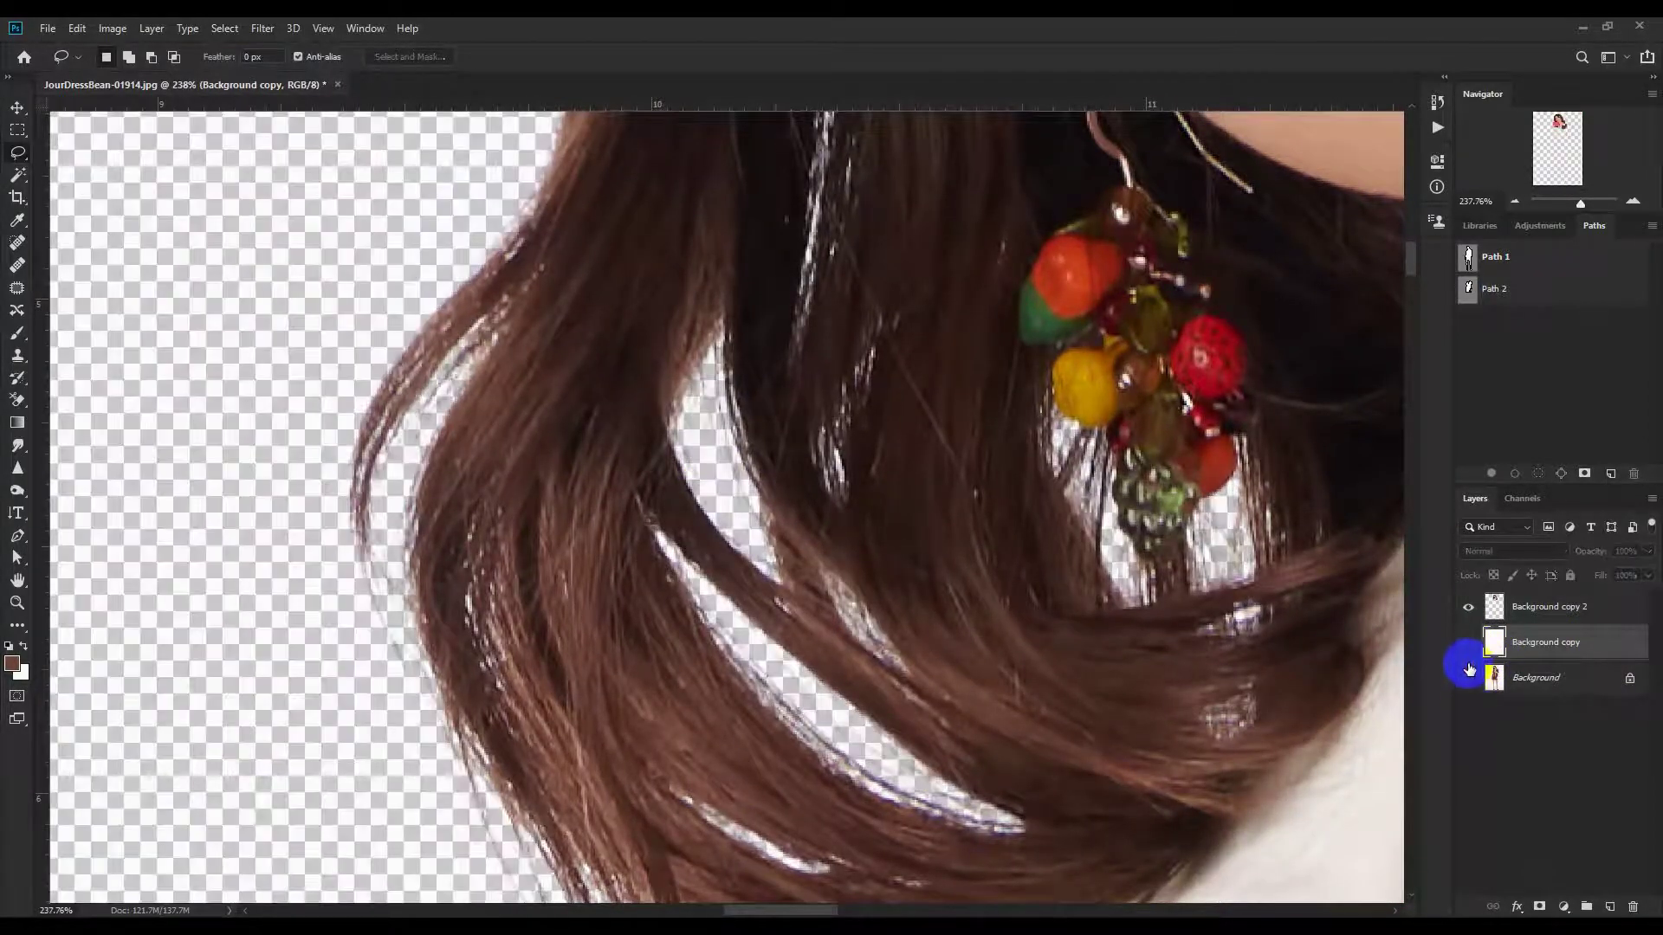
left_click(1469, 681)
left_click(1469, 681)
- Examine the cut-out hair edge on top of the head, toggling the Background layer to compare it with the original
scroll(856, 714, "up", 5)
left_click_drag(856, 705, 766, 624)
left_click_drag(769, 402, 770, 814)
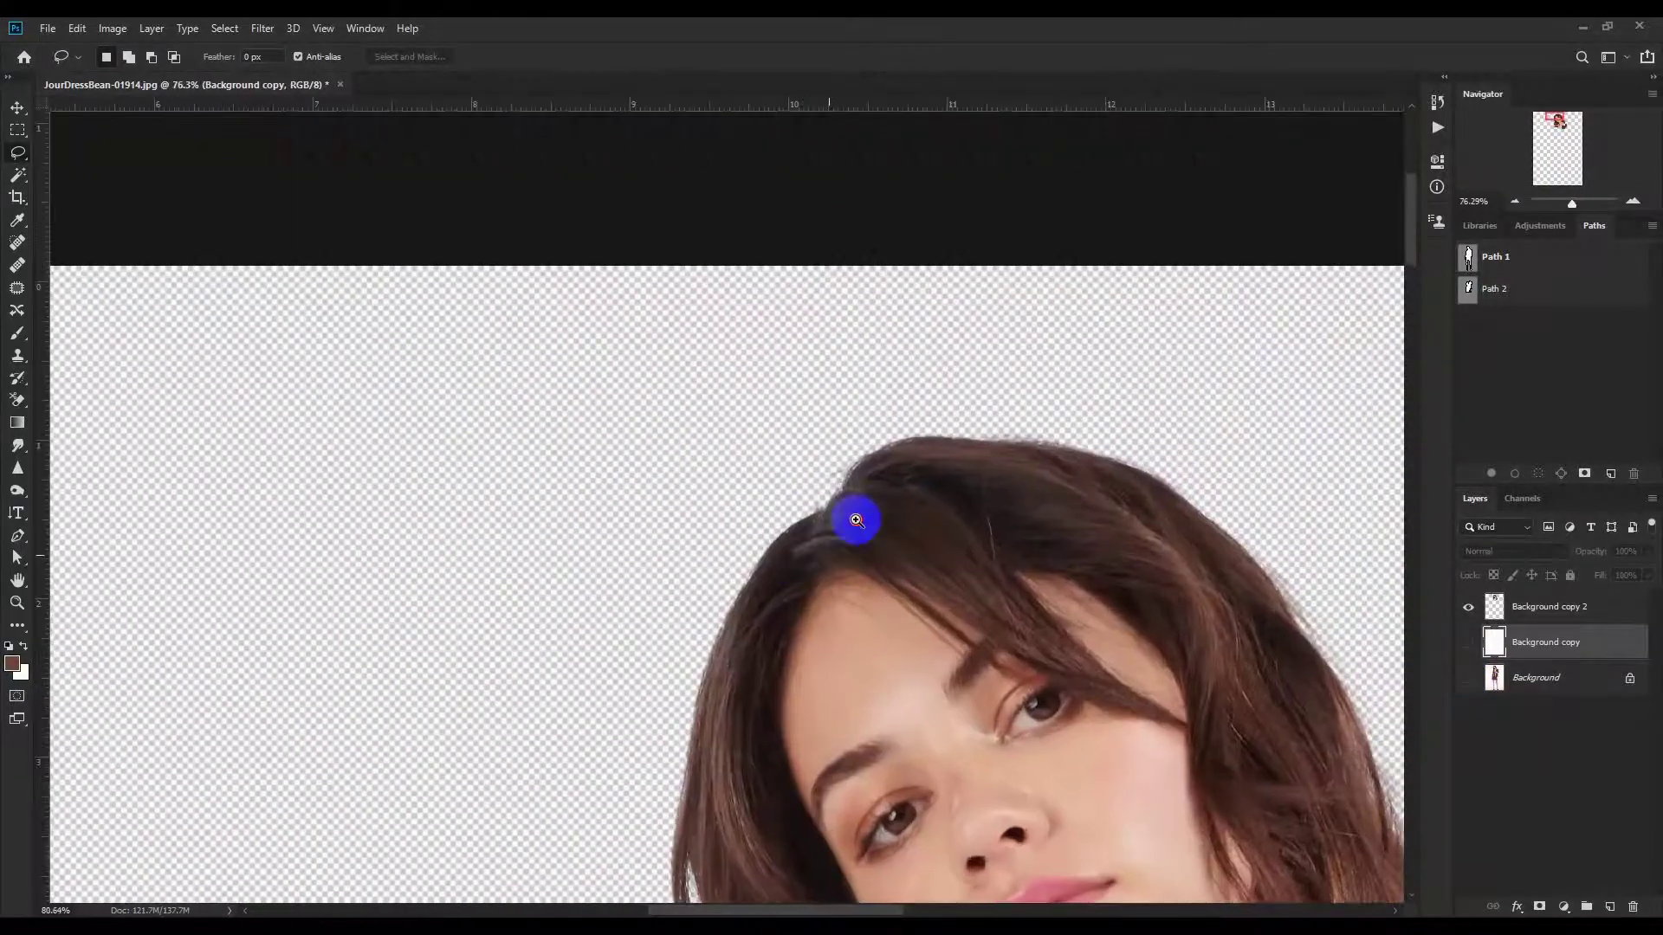
left_click_drag(850, 526, 948, 485)
left_click_drag(927, 416, 706, 723)
scroll(755, 524, "down", 3)
scroll(984, 427, "down", 1)
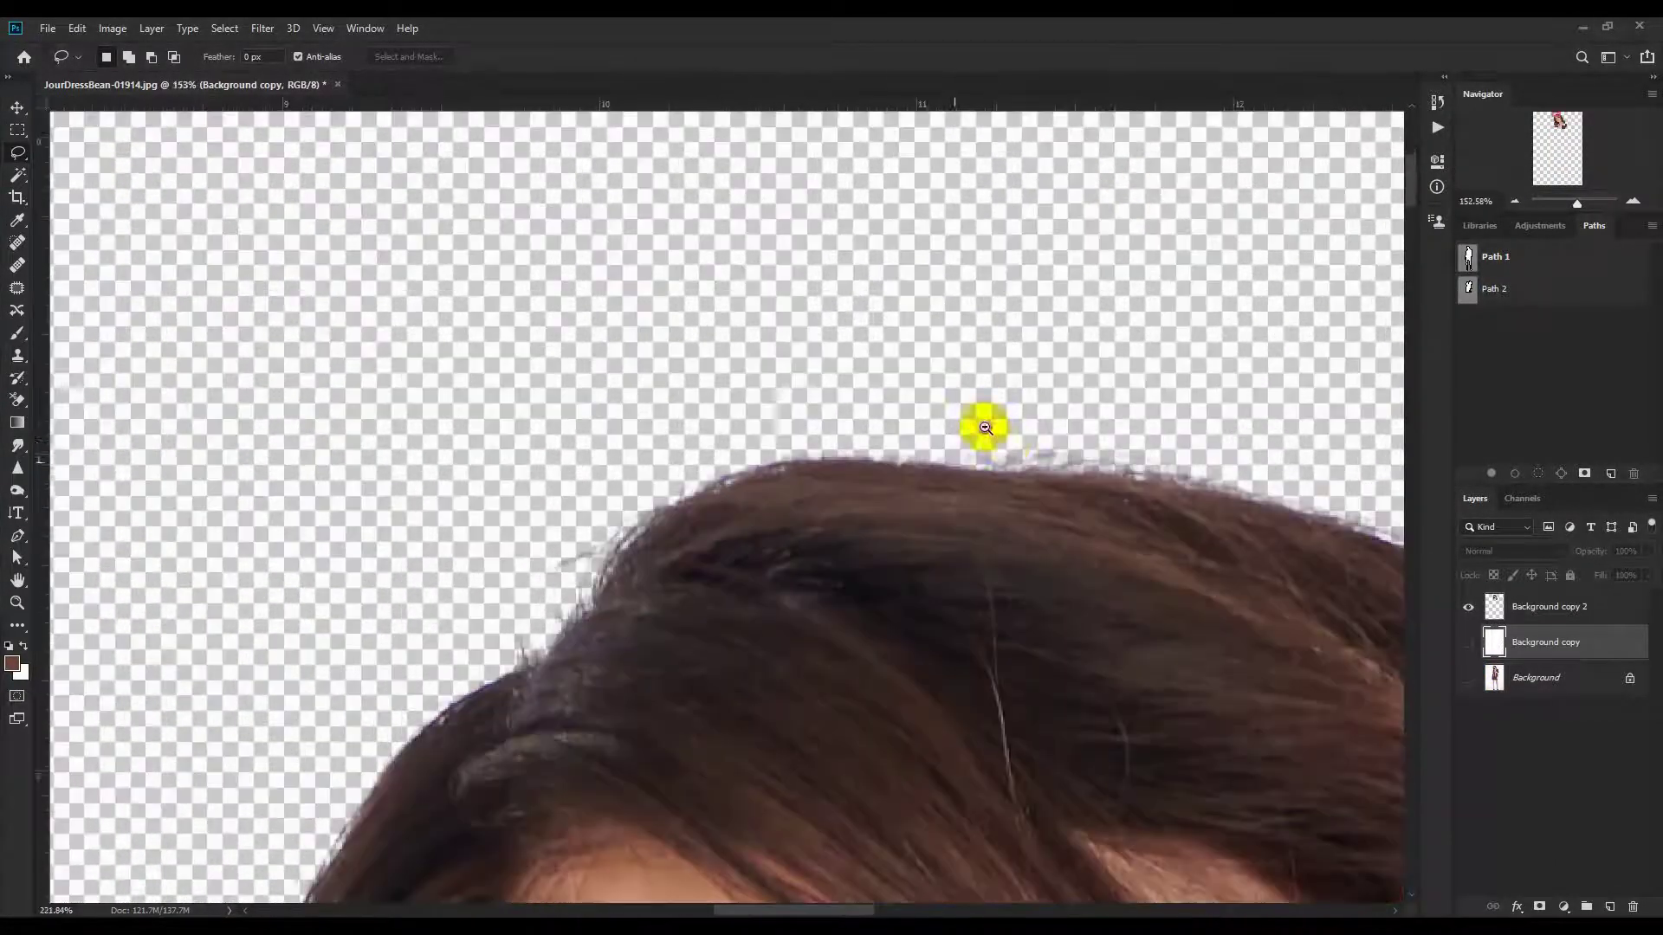
left_click(1467, 679)
left_click(1467, 680)
- Compare the hair edge opposite the earring with the original by toggling the Background layer, and show the hidden layers again
left_click_drag(1027, 658, 315, 289)
left_click_drag(768, 700, 861, 608)
scroll(861, 609, "down", 1)
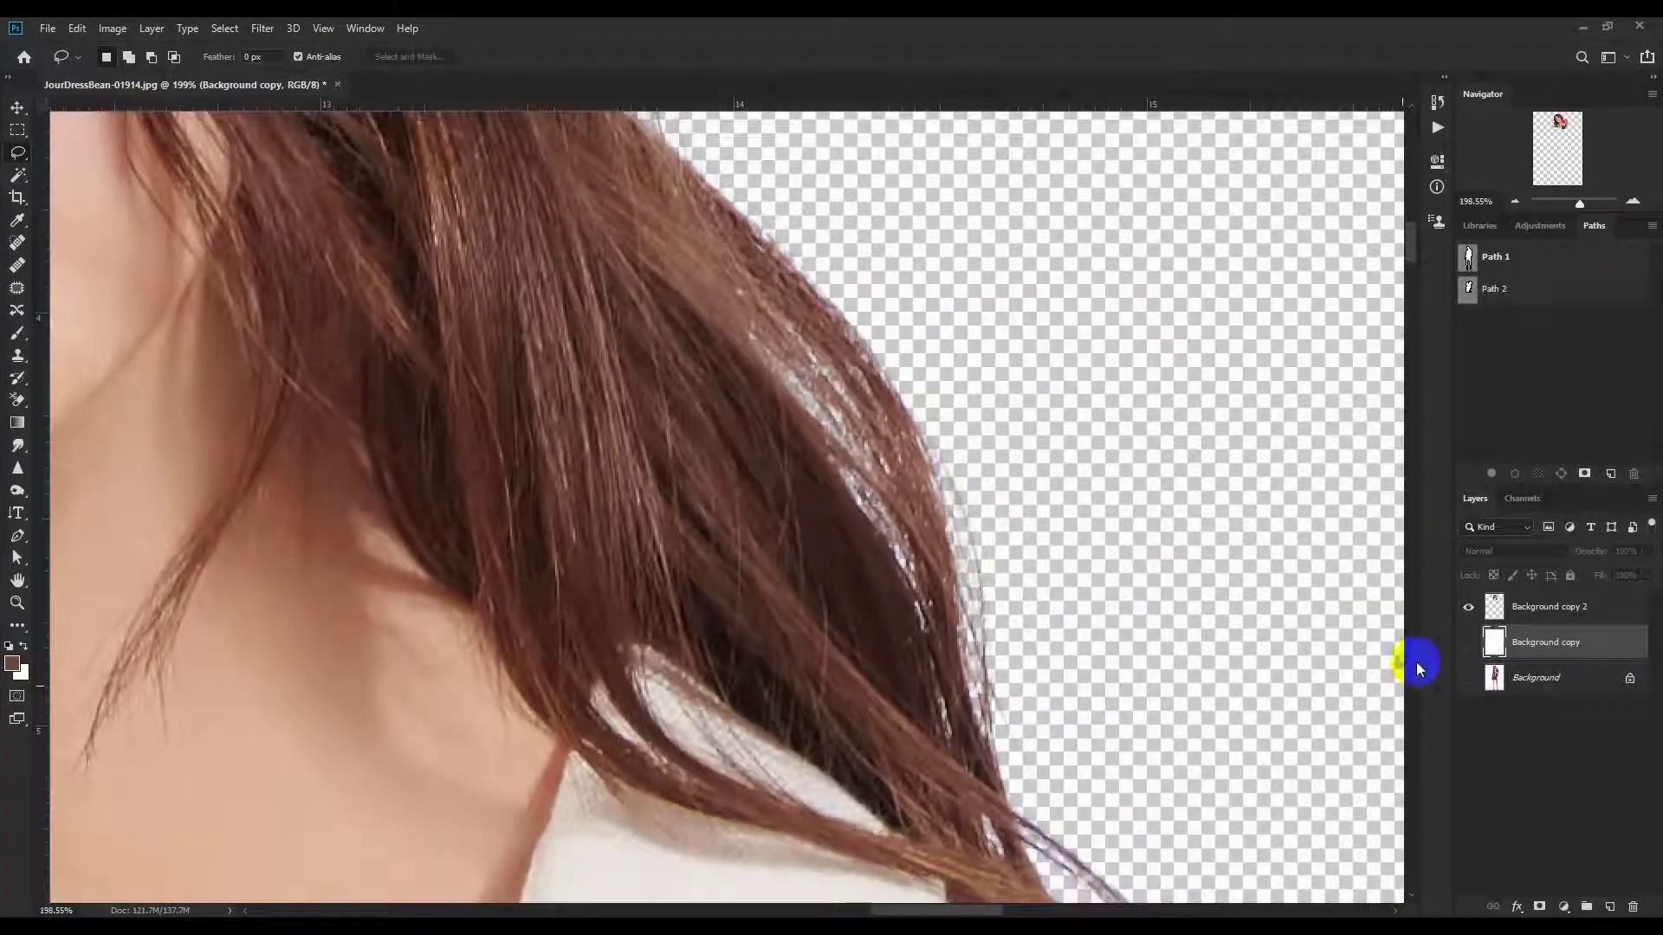
left_click(1466, 682)
left_click(1466, 681)
scroll(1057, 753, "down", 10)
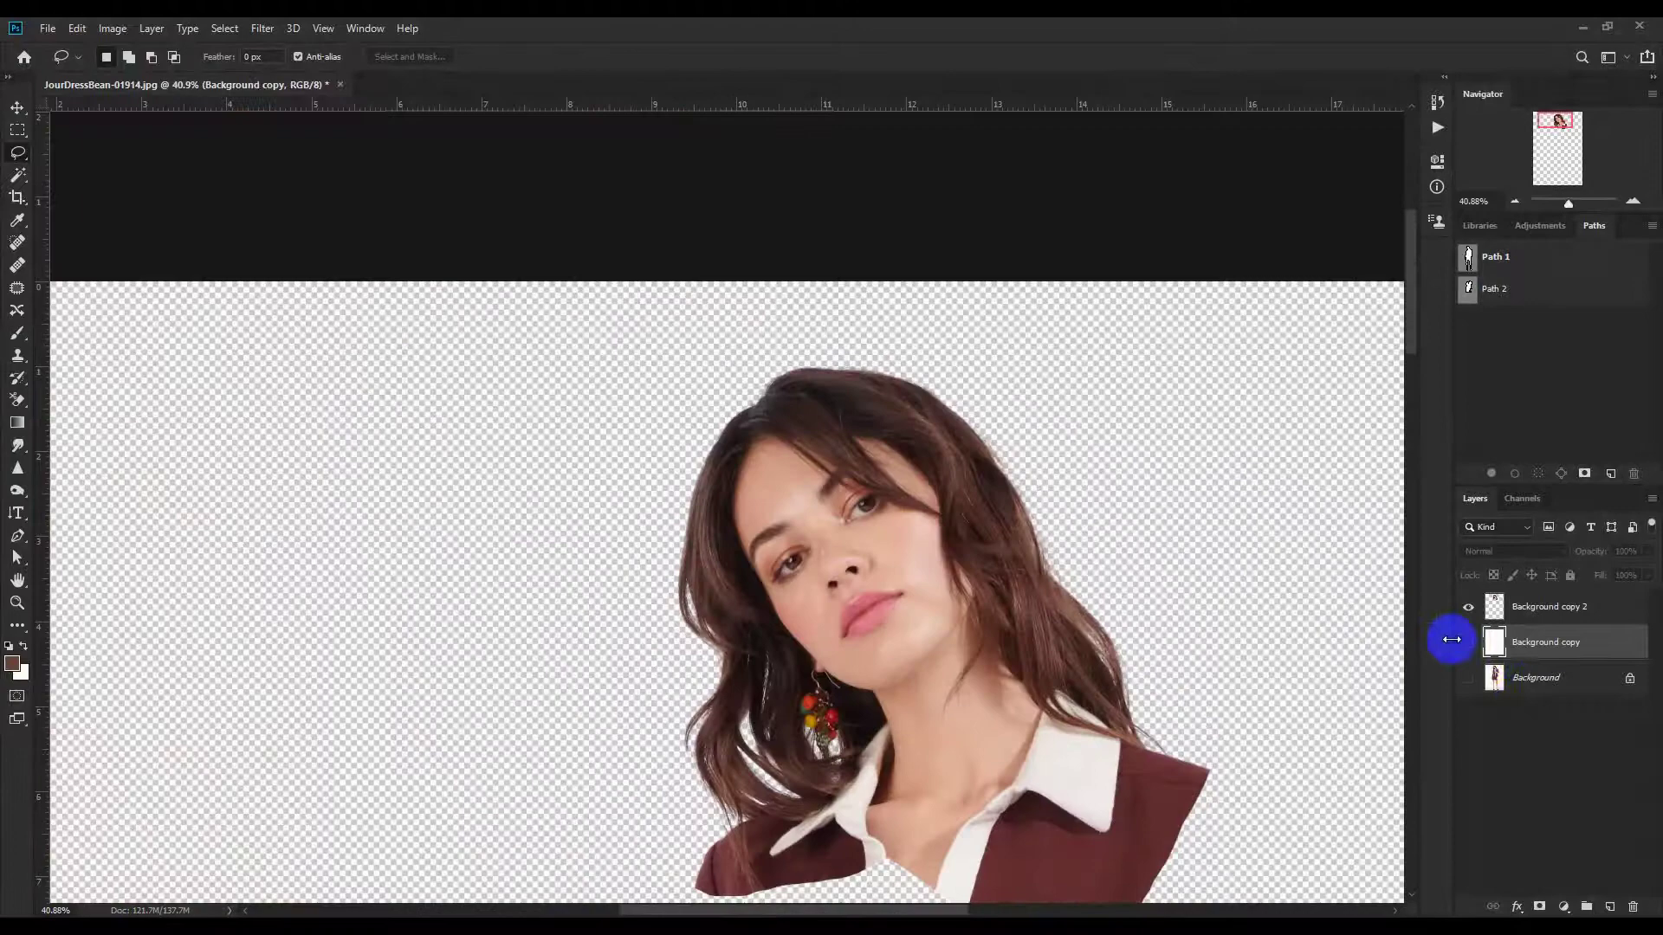
left_click(1467, 679)
- Apply a red 3 px outside Stroke layer style to Background copy 2
double_click(1608, 609)
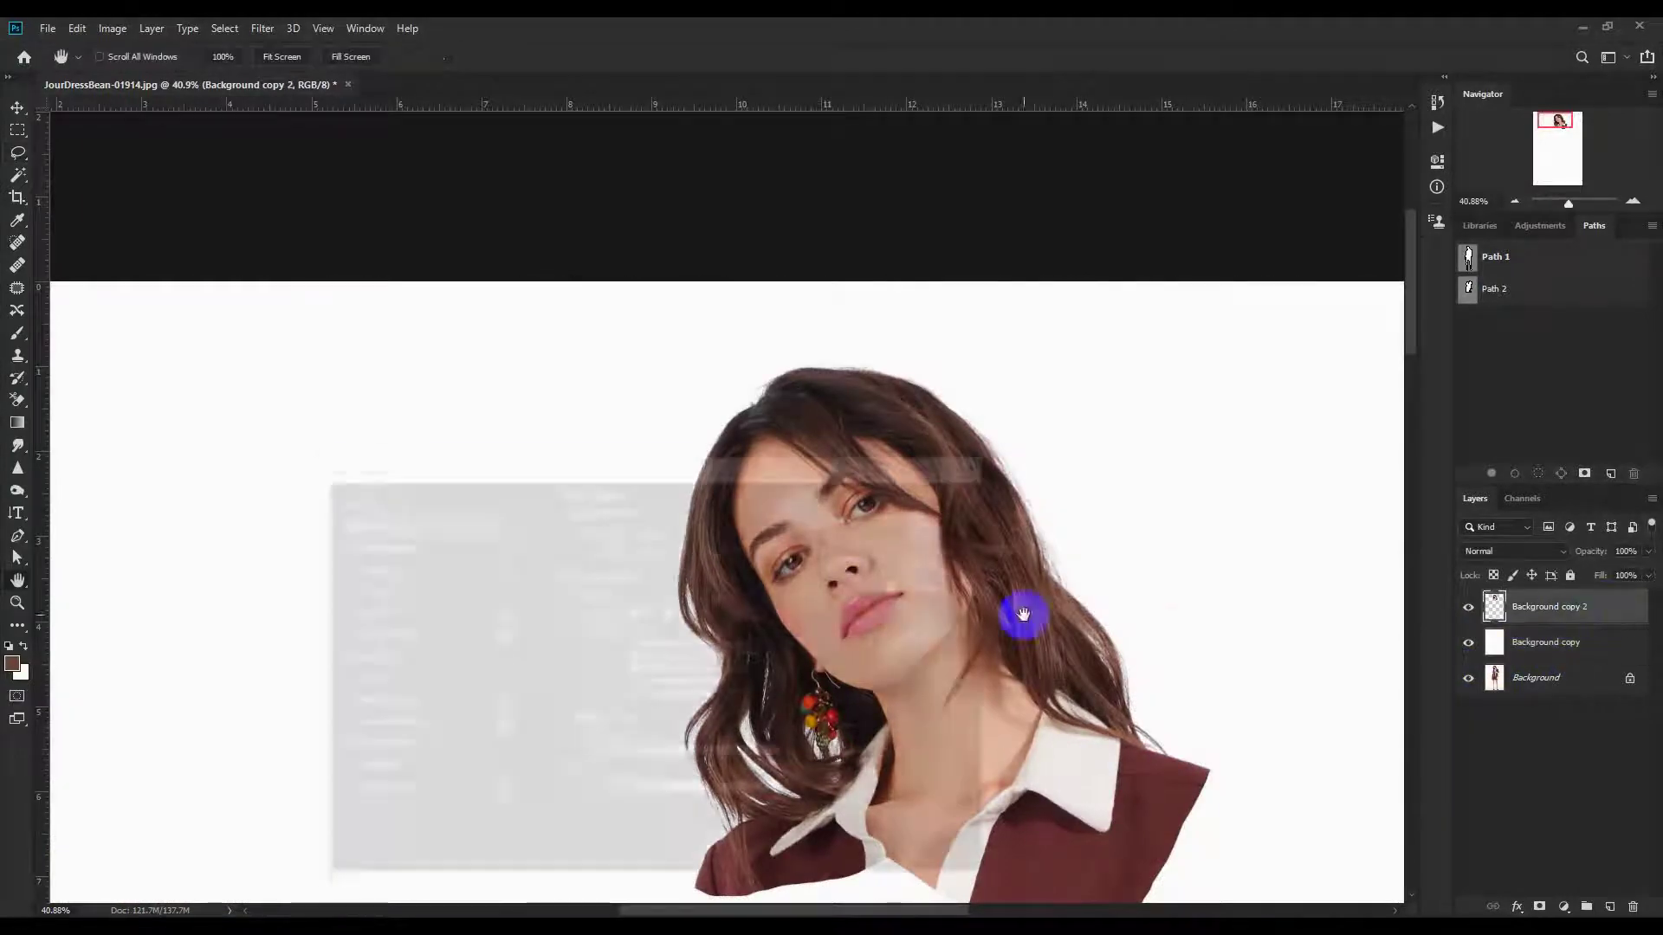
left_click(358, 612)
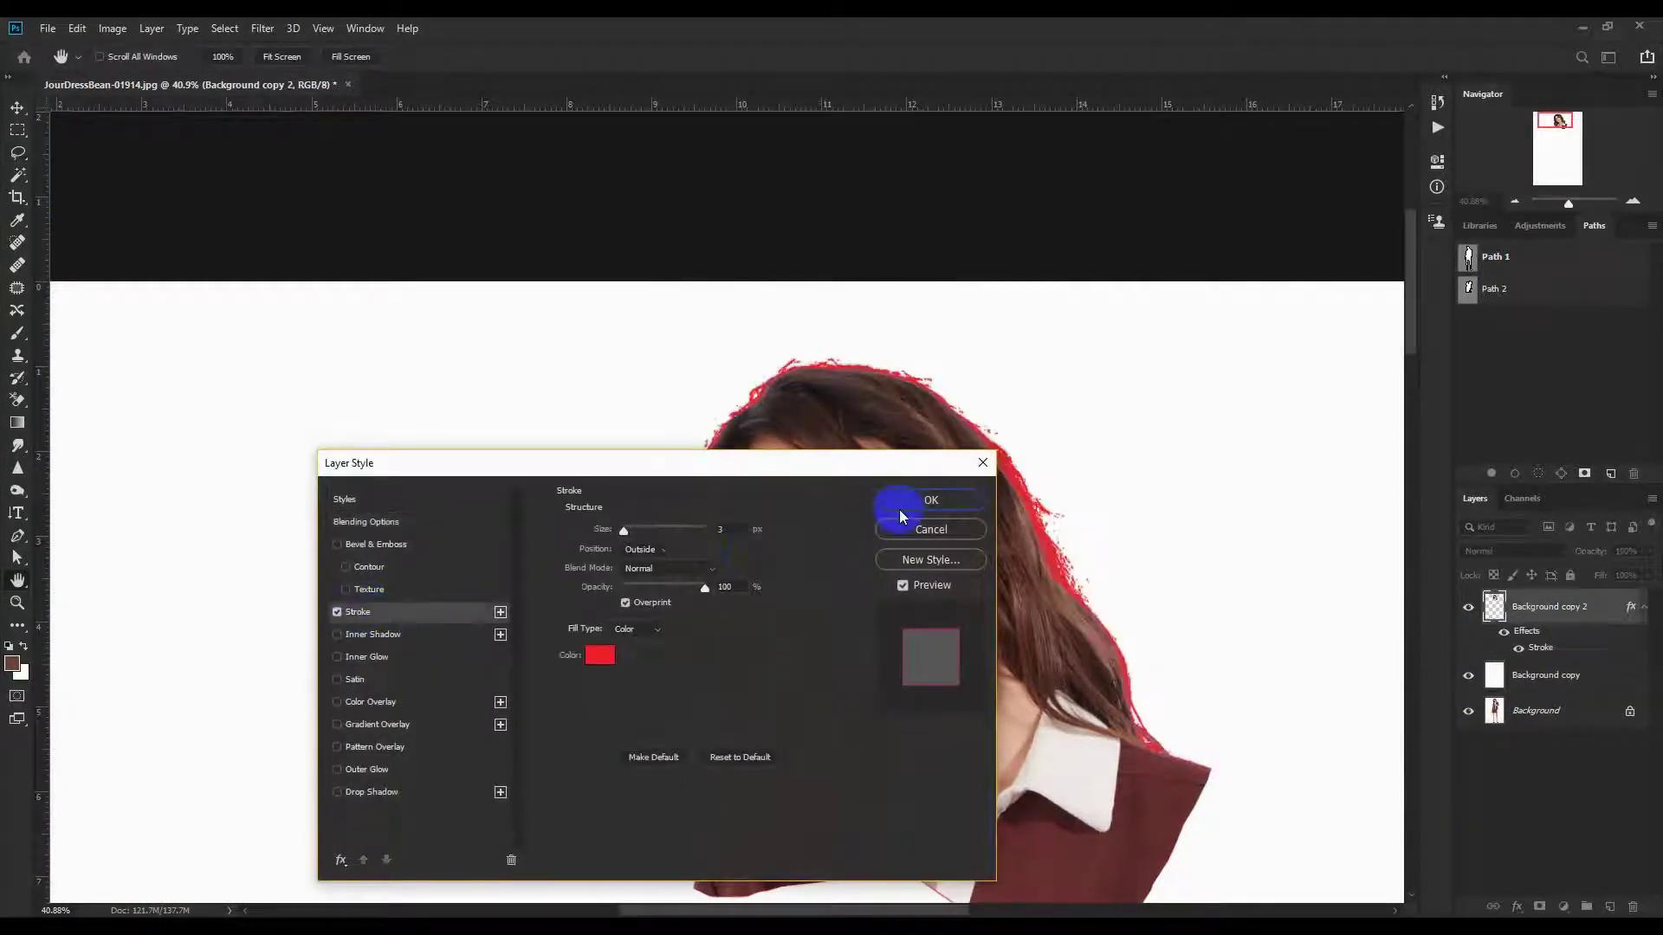
left_click(900, 502)
- Erase the stray outlined specks beside the upper hair opposite the earring with the regular Eraser tool
key("l")
scroll(1087, 464, "up", 8)
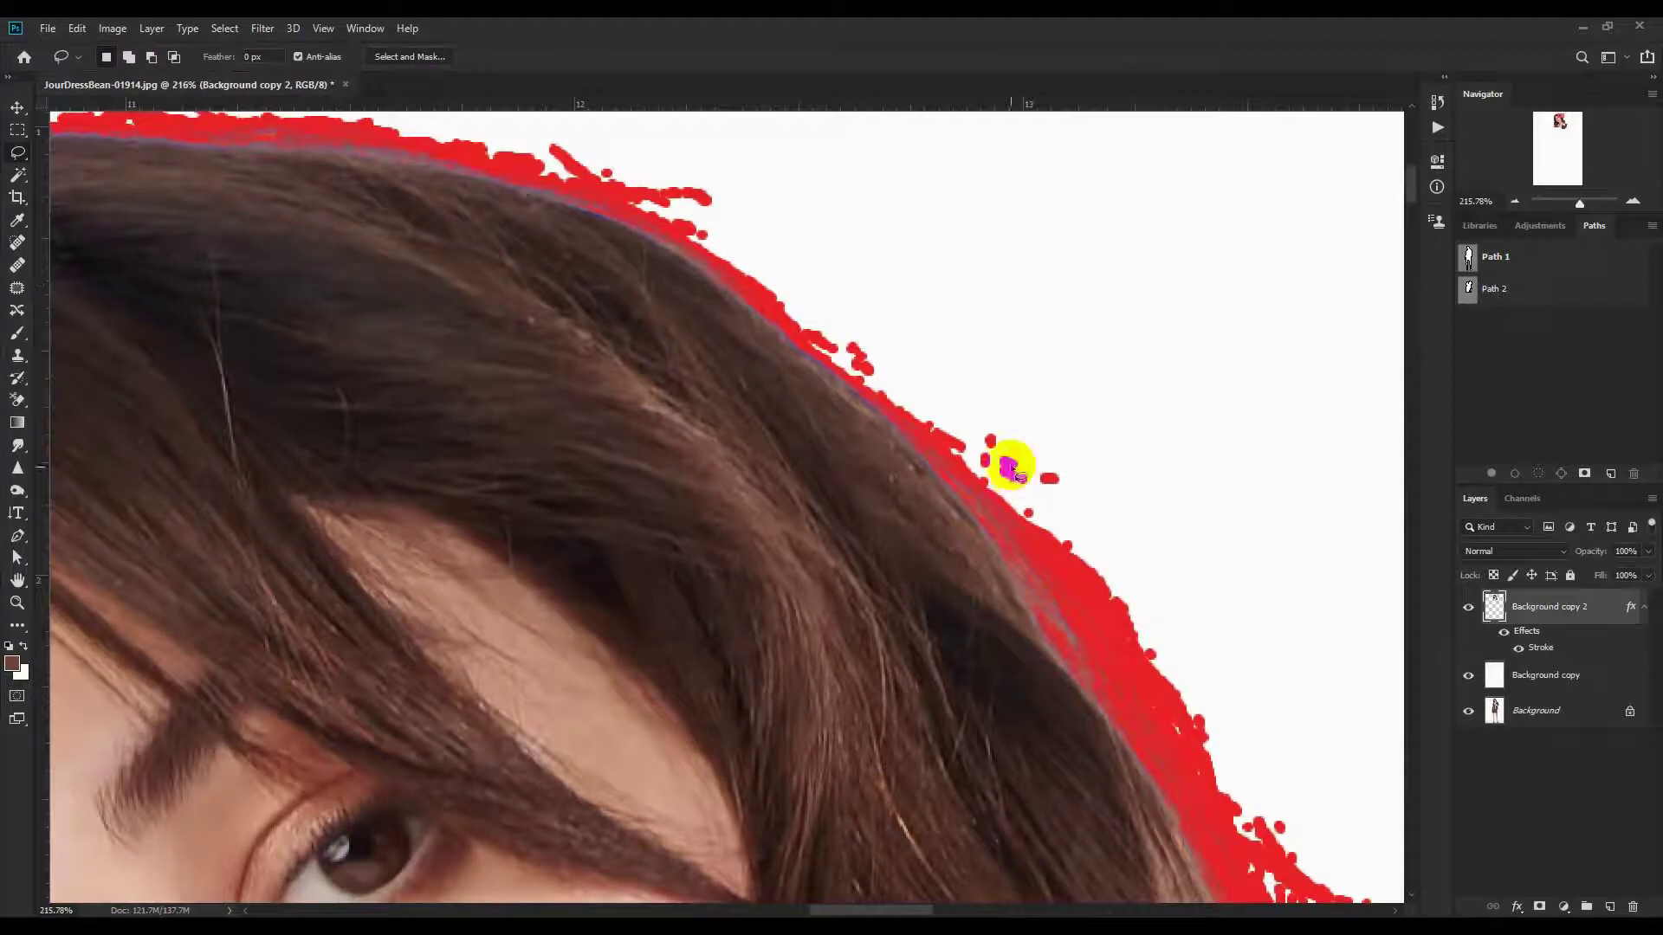
right_click(19, 407)
left_click(86, 401)
scroll(1035, 429, "up", 3)
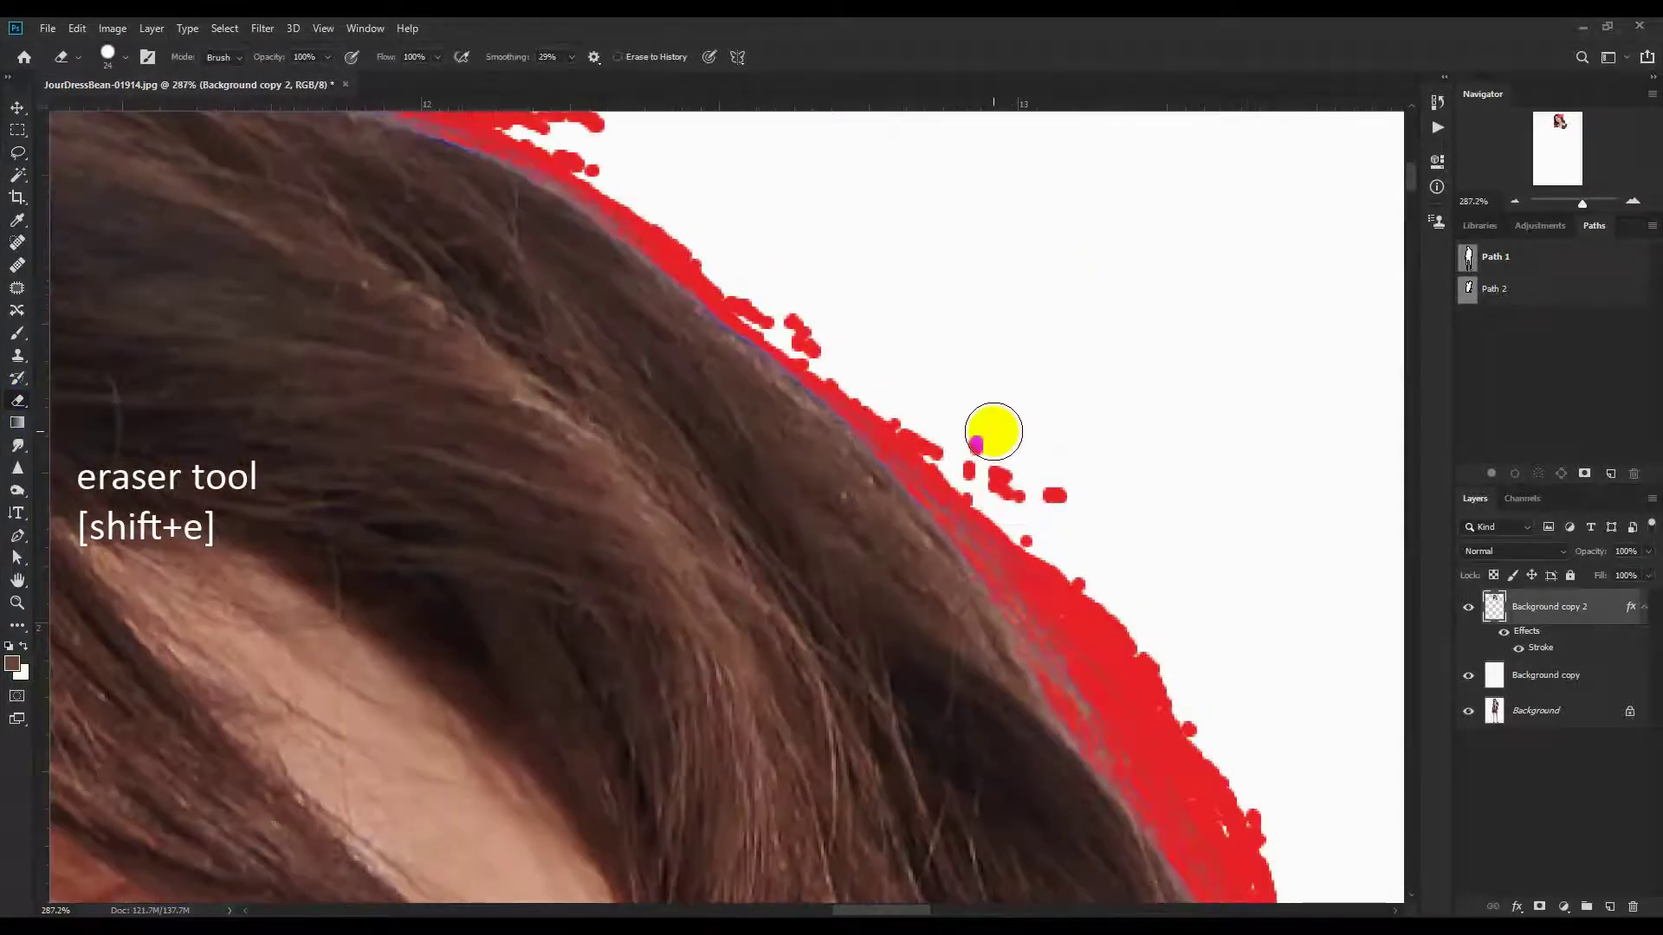
mouse_move(986, 442)
left_mouse_down()
mouse_move(1085, 497)
mouse_move(968, 472)
left_mouse_up()
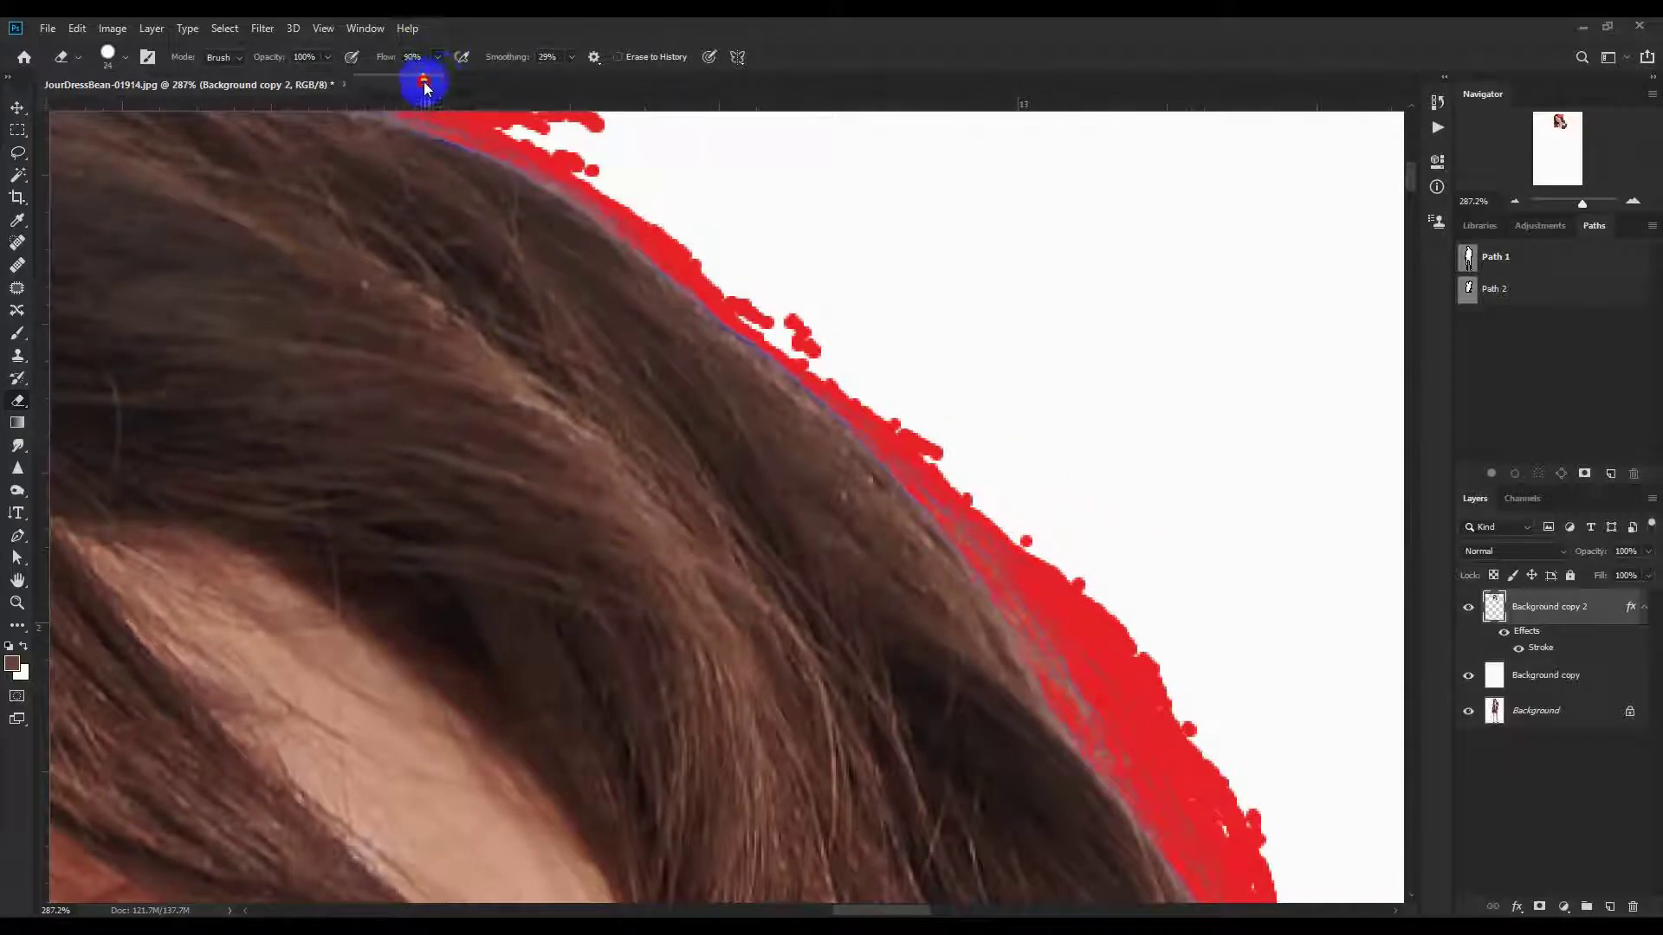
left_click_drag(840, 317, 898, 509)
- Set the 24 px eraser brush to about 48% hardness and erase the stray outlined bits along the top of the head
left_click_drag(553, 240, 712, 372)
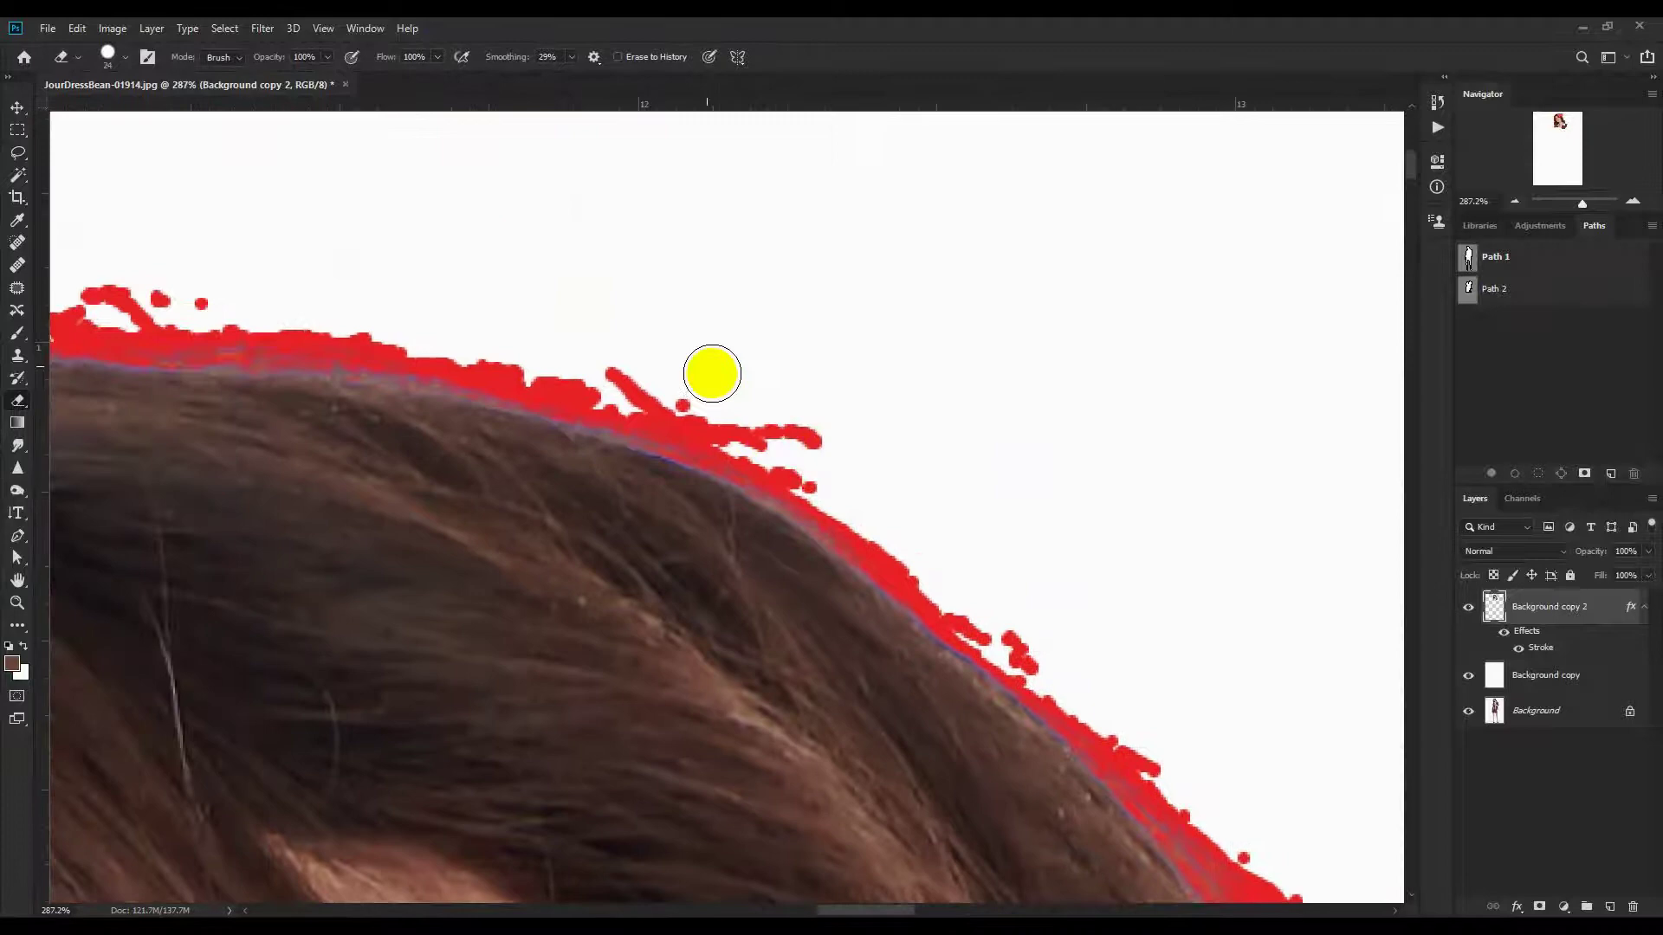
right_click(669, 281)
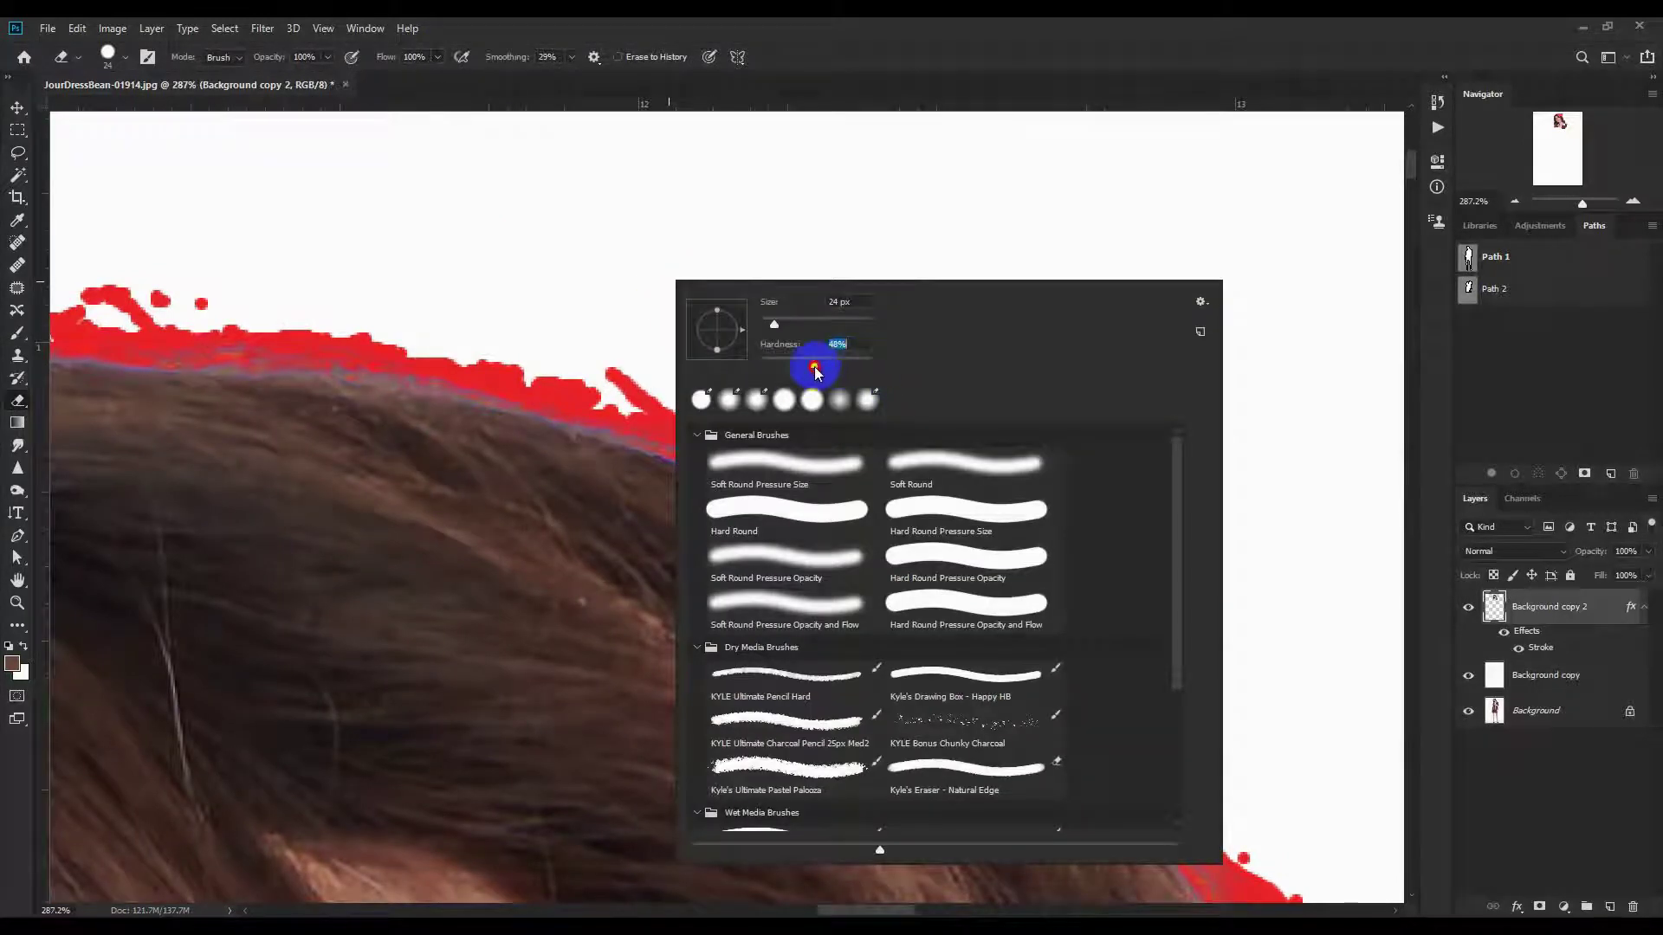
left_click_drag(359, 393, 457, 442)
mouse_move(279, 355)
left_mouse_down()
mouse_move(509, 391)
mouse_move(530, 375)
mouse_move(1209, 421)
left_mouse_up()
left_click_drag(567, 518, 668, 489)
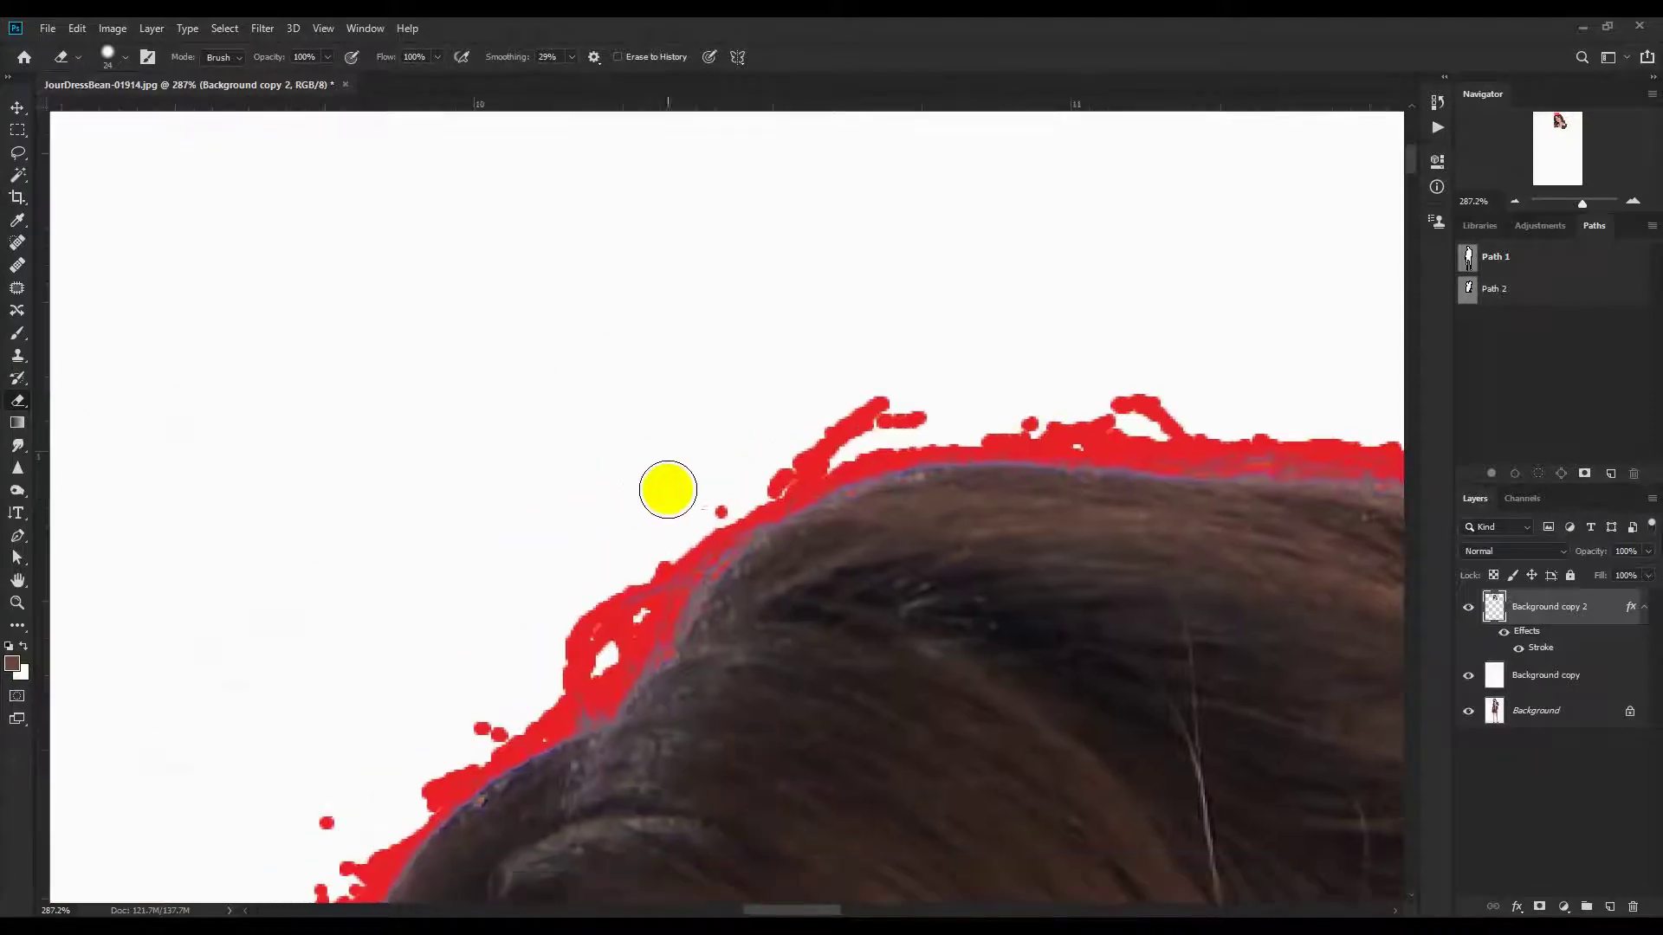
- Erase the stray outlined specks along the outer edge of the upper hair on the earring side of the head
scroll(717, 496, "down", 6)
scroll(606, 442, "left", 3)
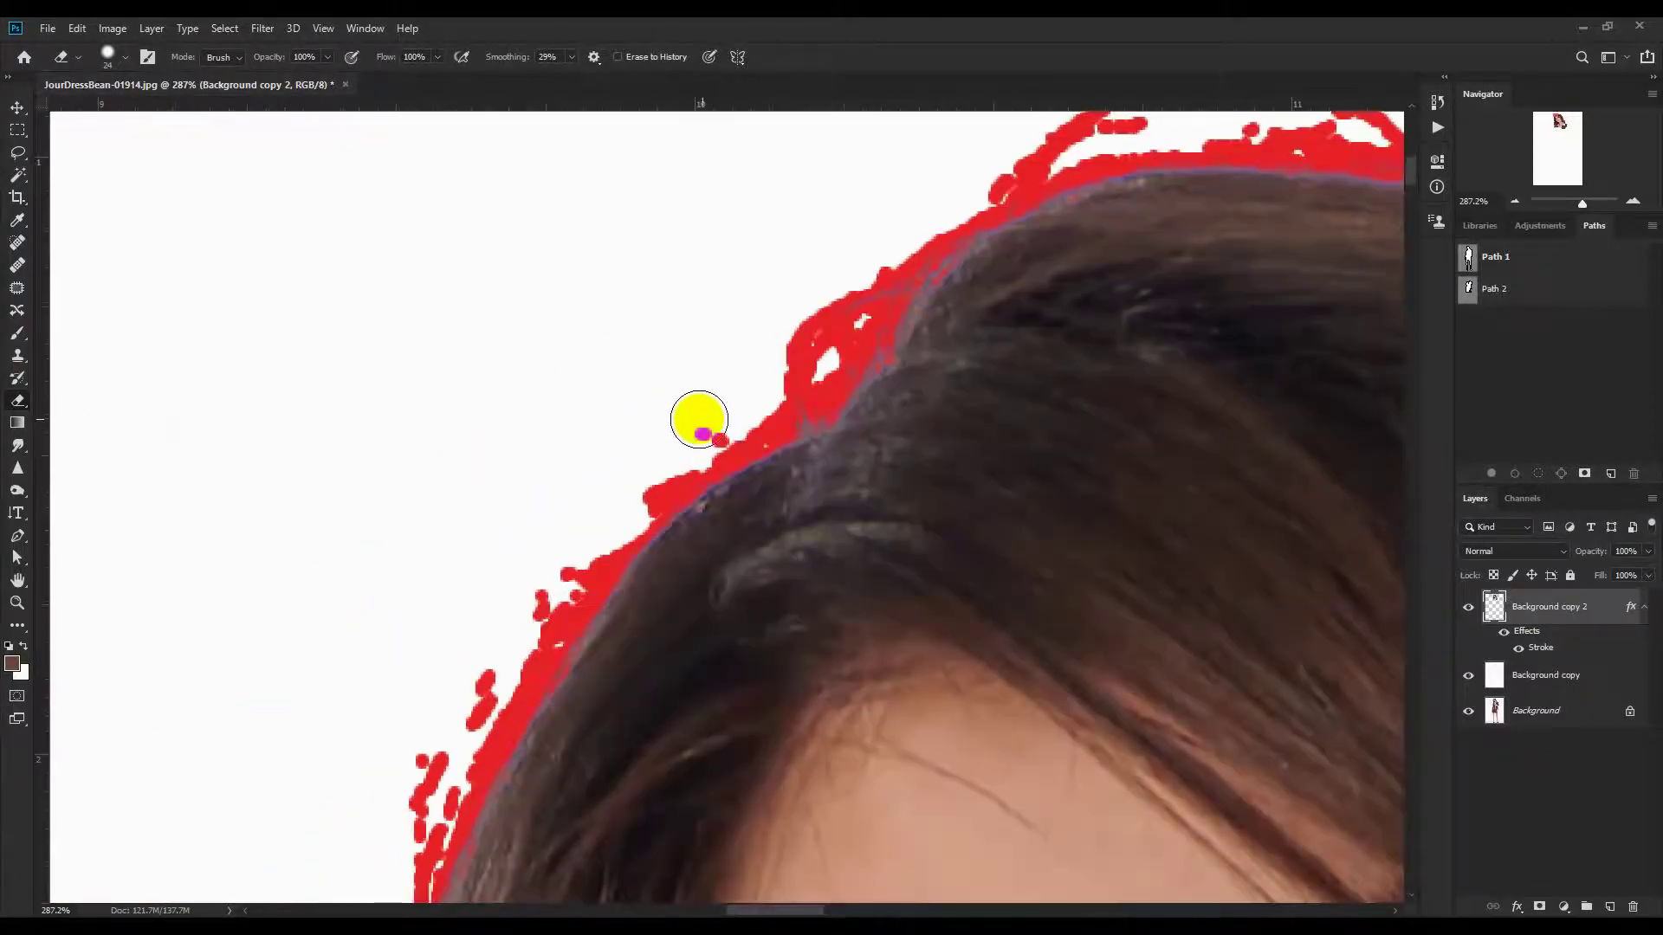
scroll(709, 420, "down", 4)
scroll(708, 419, "left", 1)
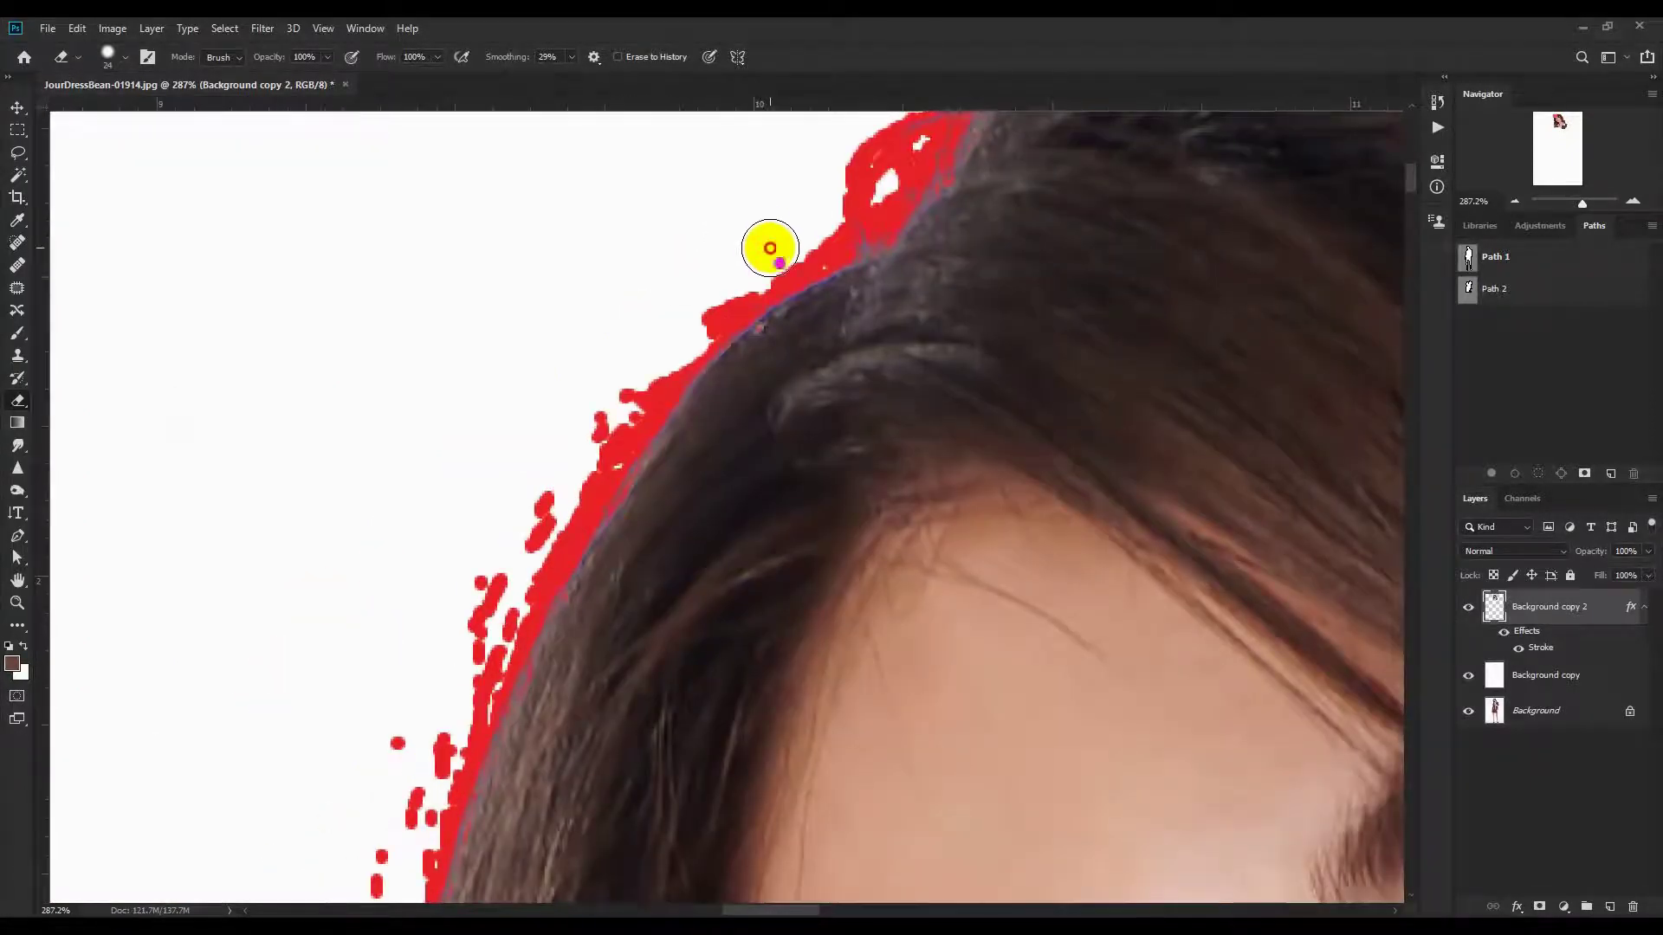
scroll(423, 465, "down", 4)
scroll(423, 466, "left", 2)
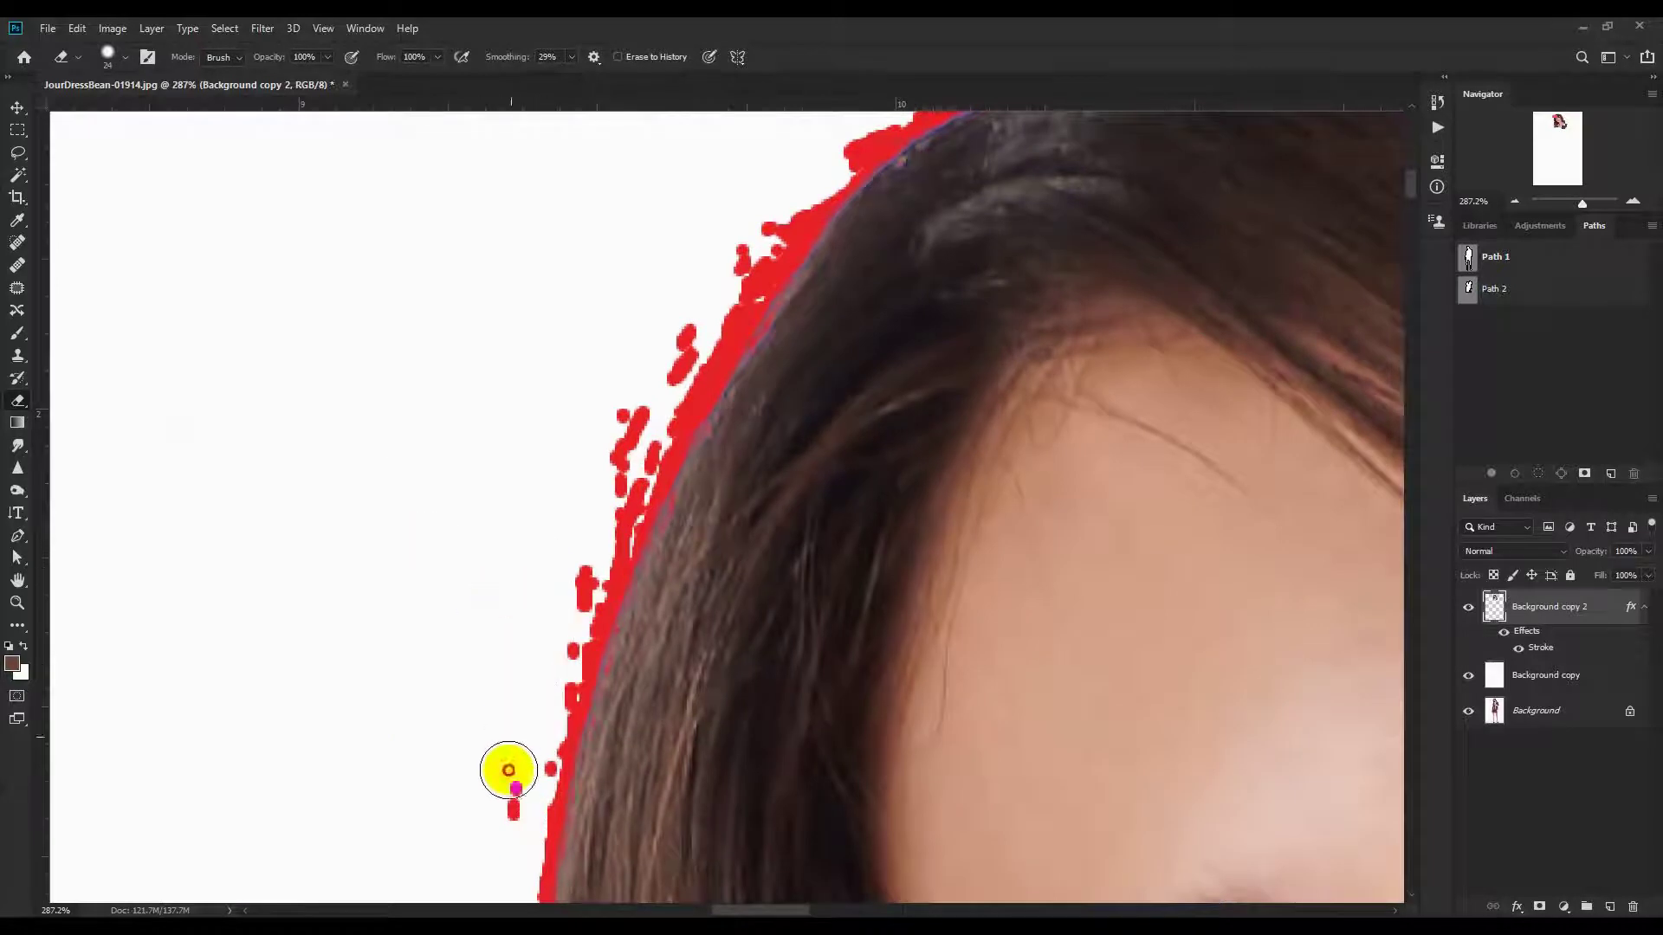
left_click_drag(508, 770, 502, 838)
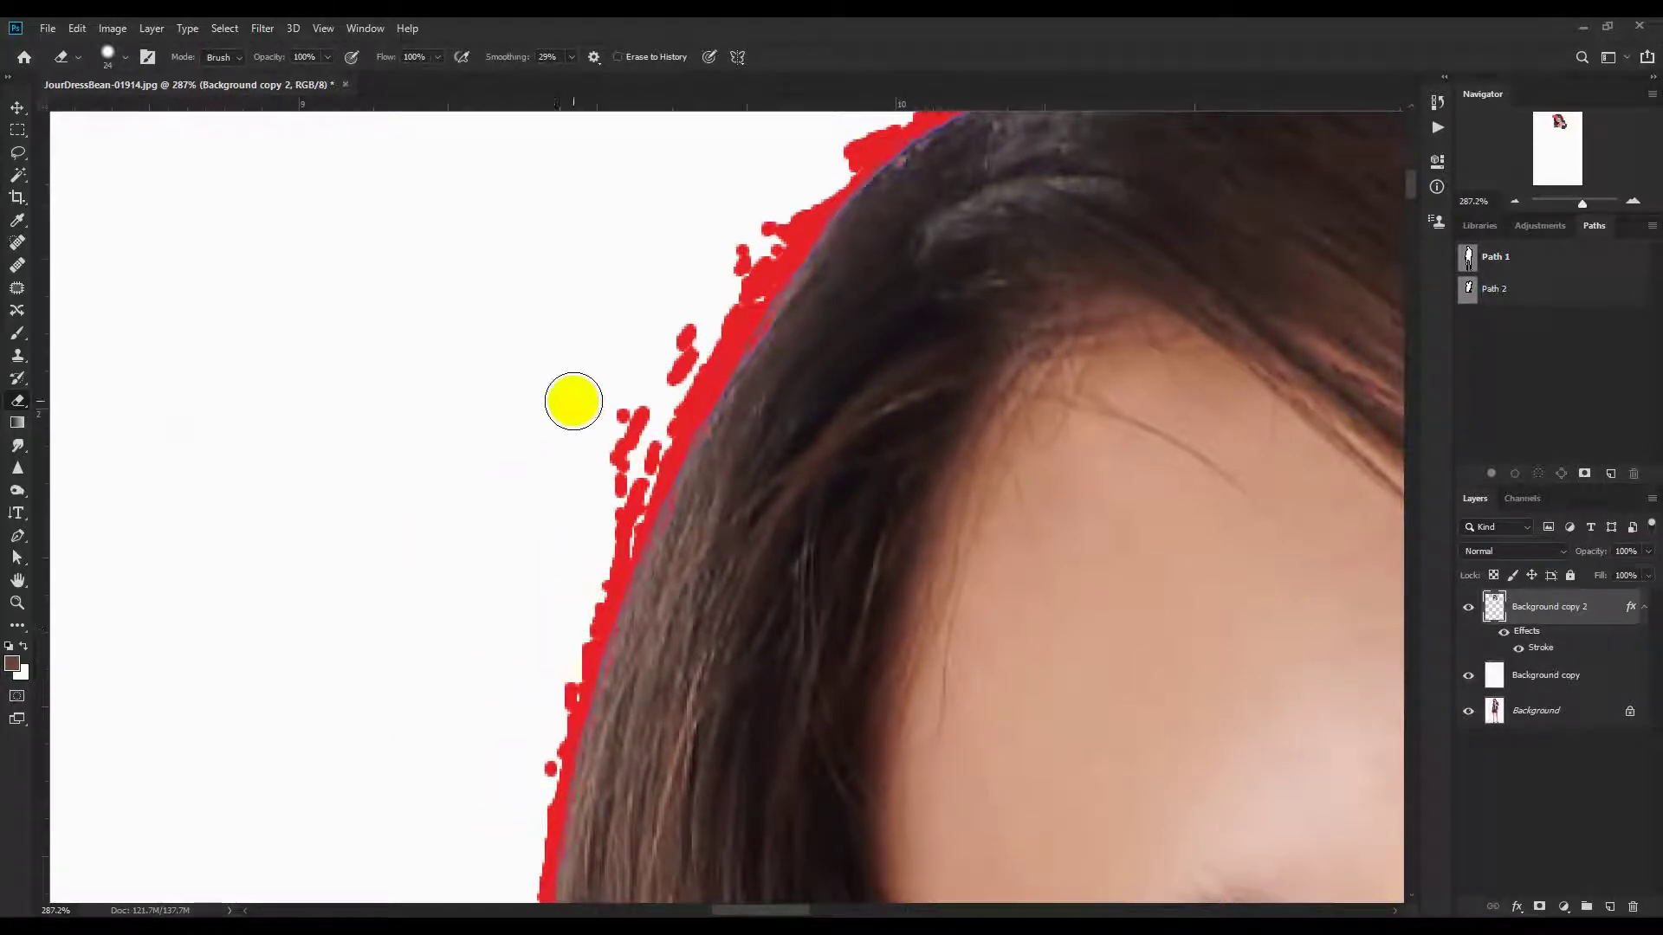
left_click_drag(641, 420, 616, 434)
left_click_drag(679, 327, 665, 368)
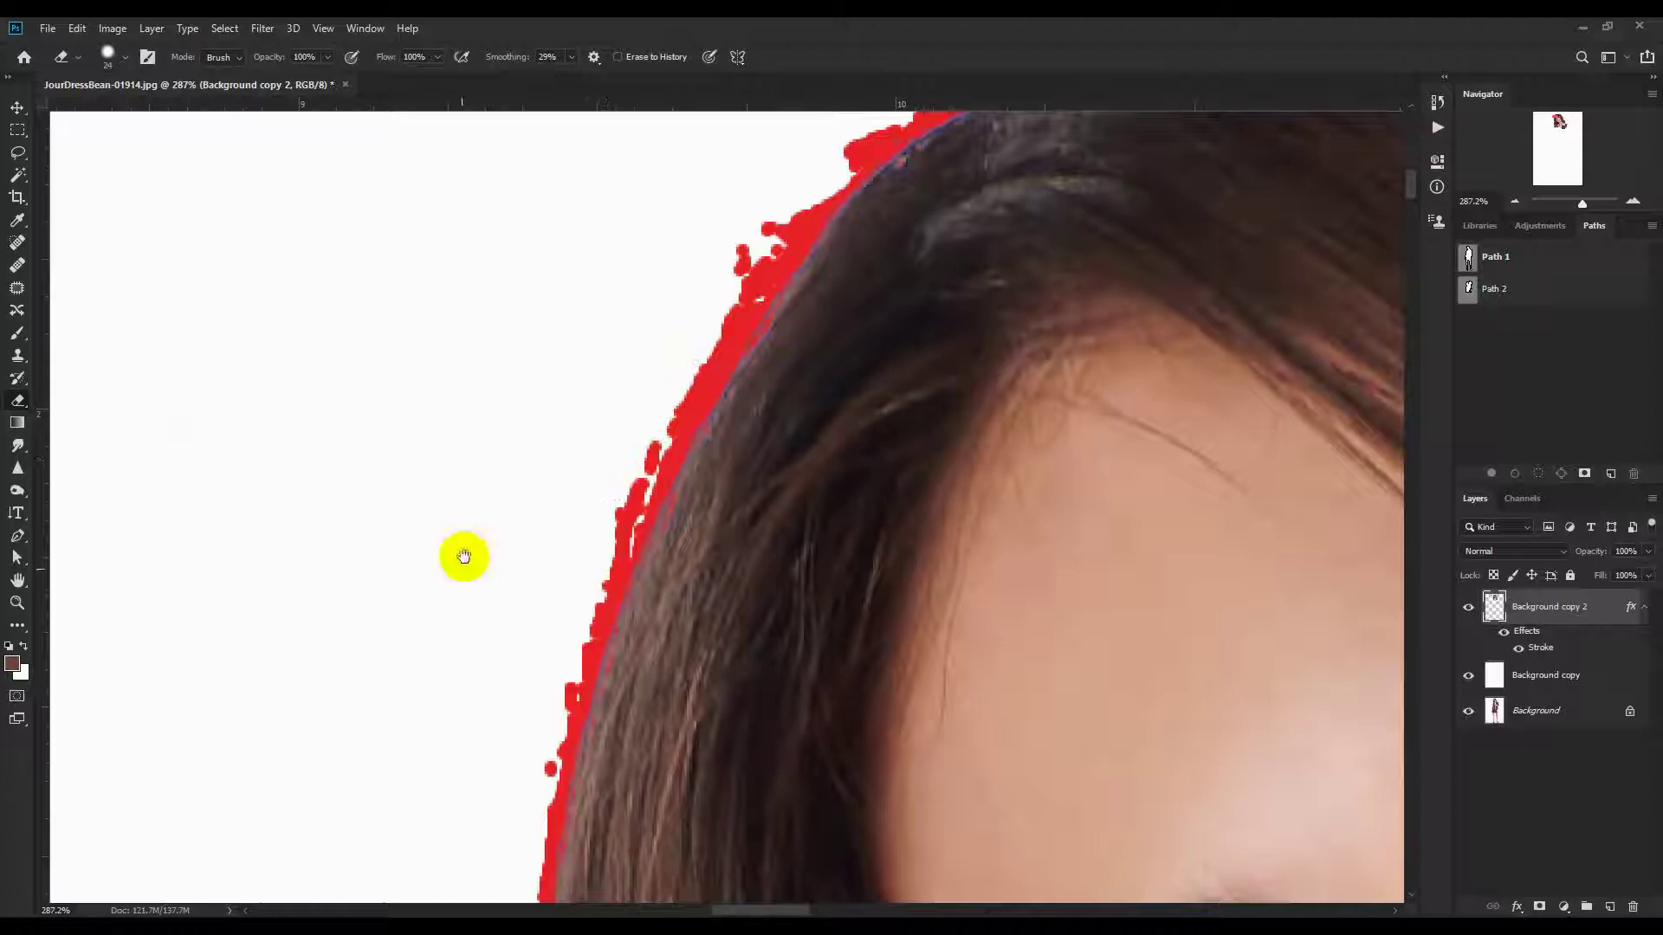
- Erase the loose outlined specks around the inward curve of the wavy hair beside the earring
left_click_drag(465, 556, 464, 453)
mouse_move(465, 576)
left_mouse_down()
mouse_move(448, 387)
mouse_move(526, 287)
mouse_move(511, 596)
left_mouse_up()
left_click_drag(611, 345, 624, 346)
left_click_drag(721, 526, 616, 612)
left_click_drag(663, 866, 647, 461)
scroll(626, 472, "up", 3)
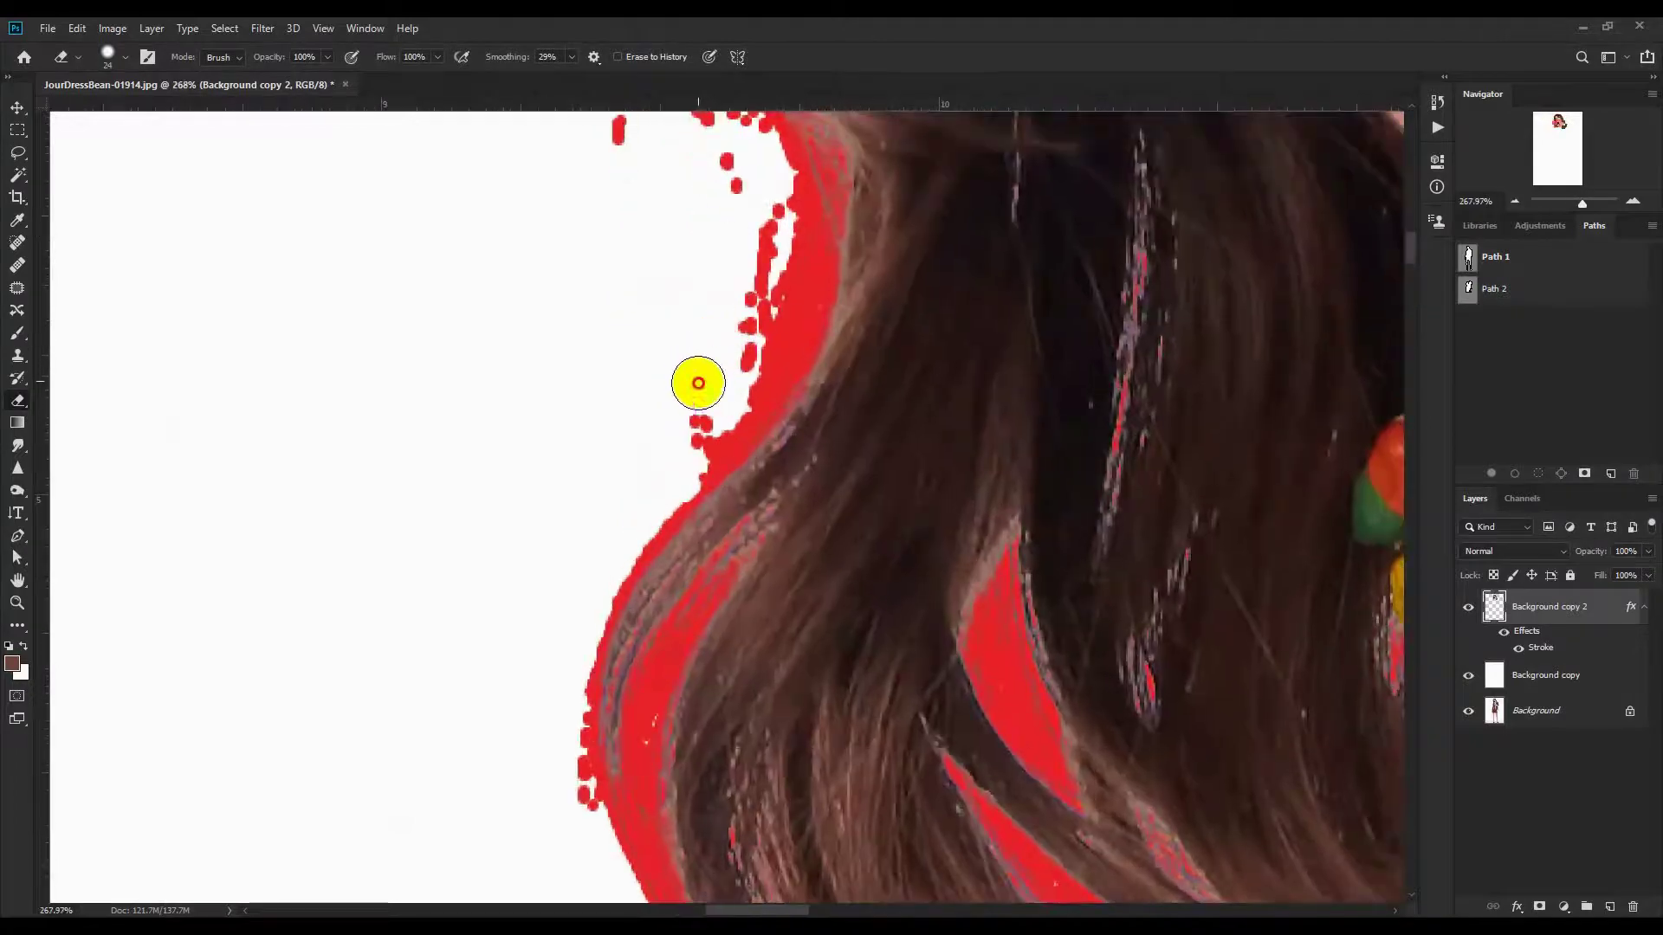
scroll(683, 434, "up", 3)
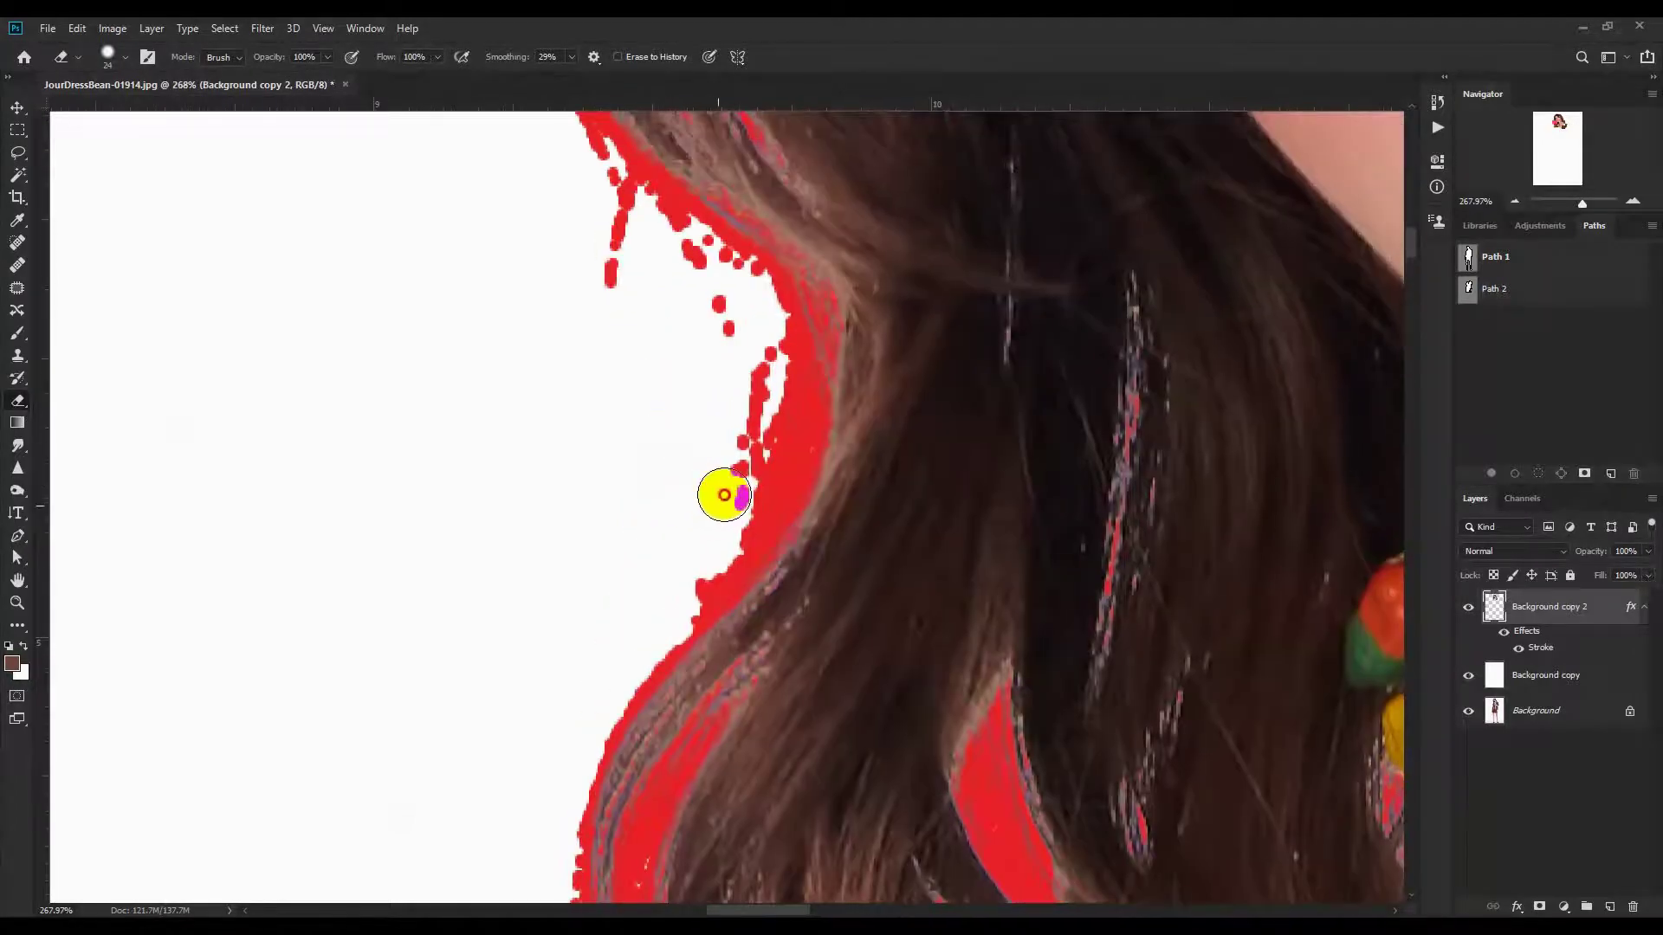
scroll(561, 516, "down", 3)
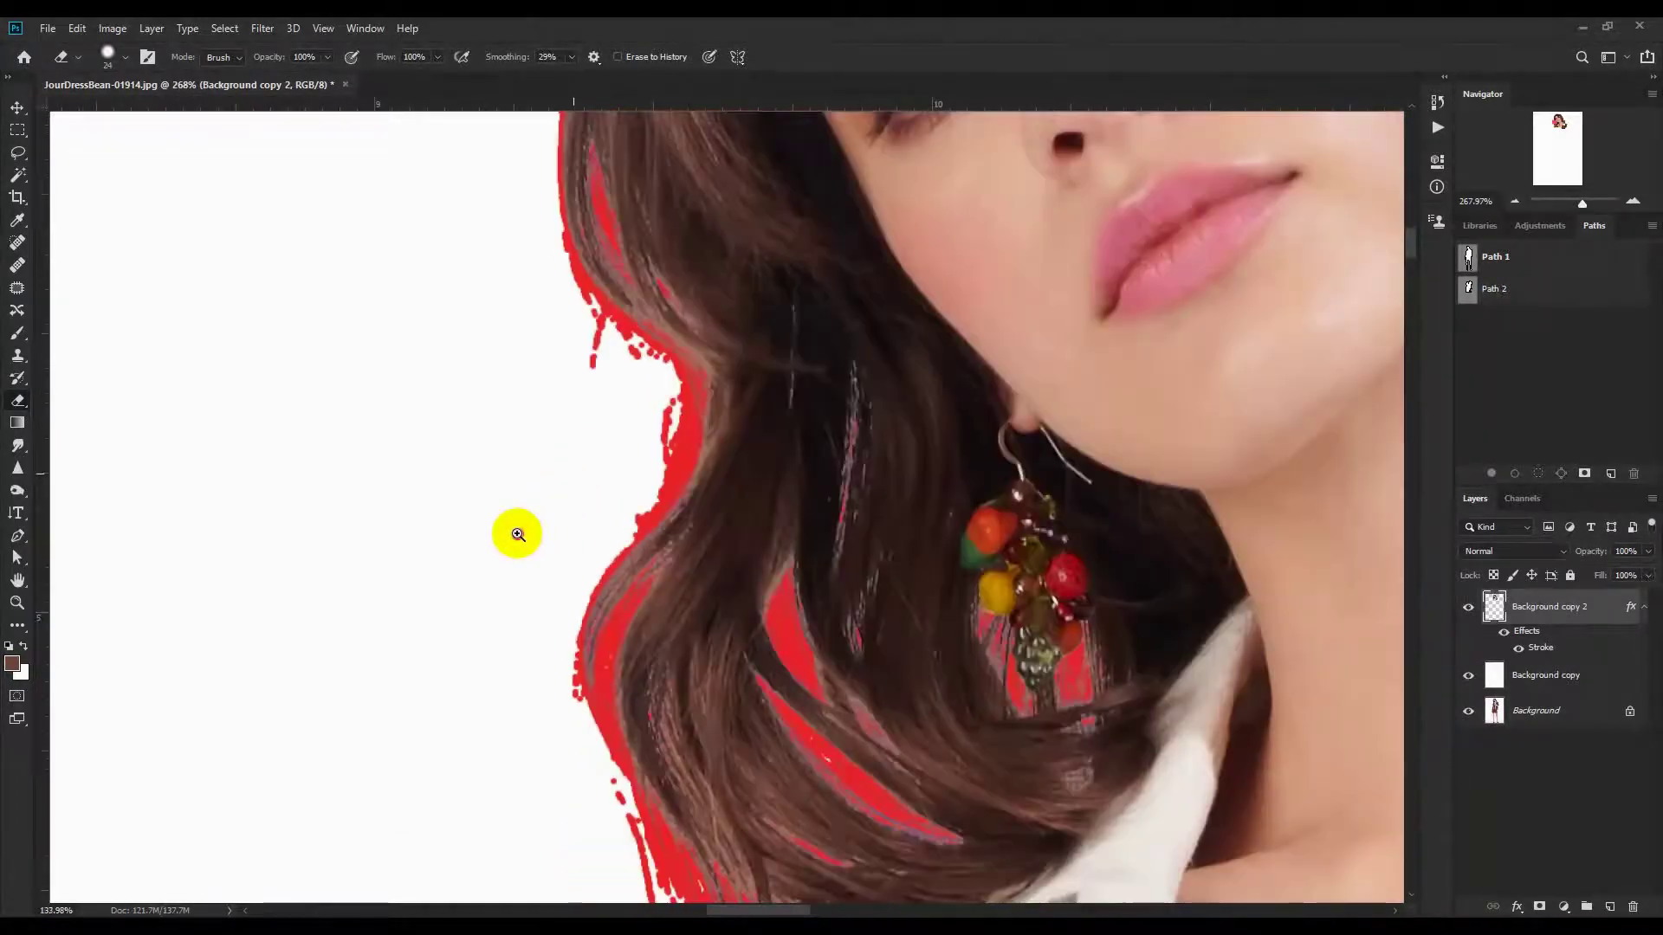
- Erase the stray outlined specks around the hair ends just above the shoulder on the earring side
left_click_drag(516, 535, 451, 151)
scroll(552, 406, "up", 3)
mouse_move(450, 291)
left_mouse_down()
mouse_move(499, 381)
mouse_move(527, 559)
mouse_move(551, 598)
mouse_move(523, 425)
left_mouse_up()
left_click_drag(564, 594, 603, 653)
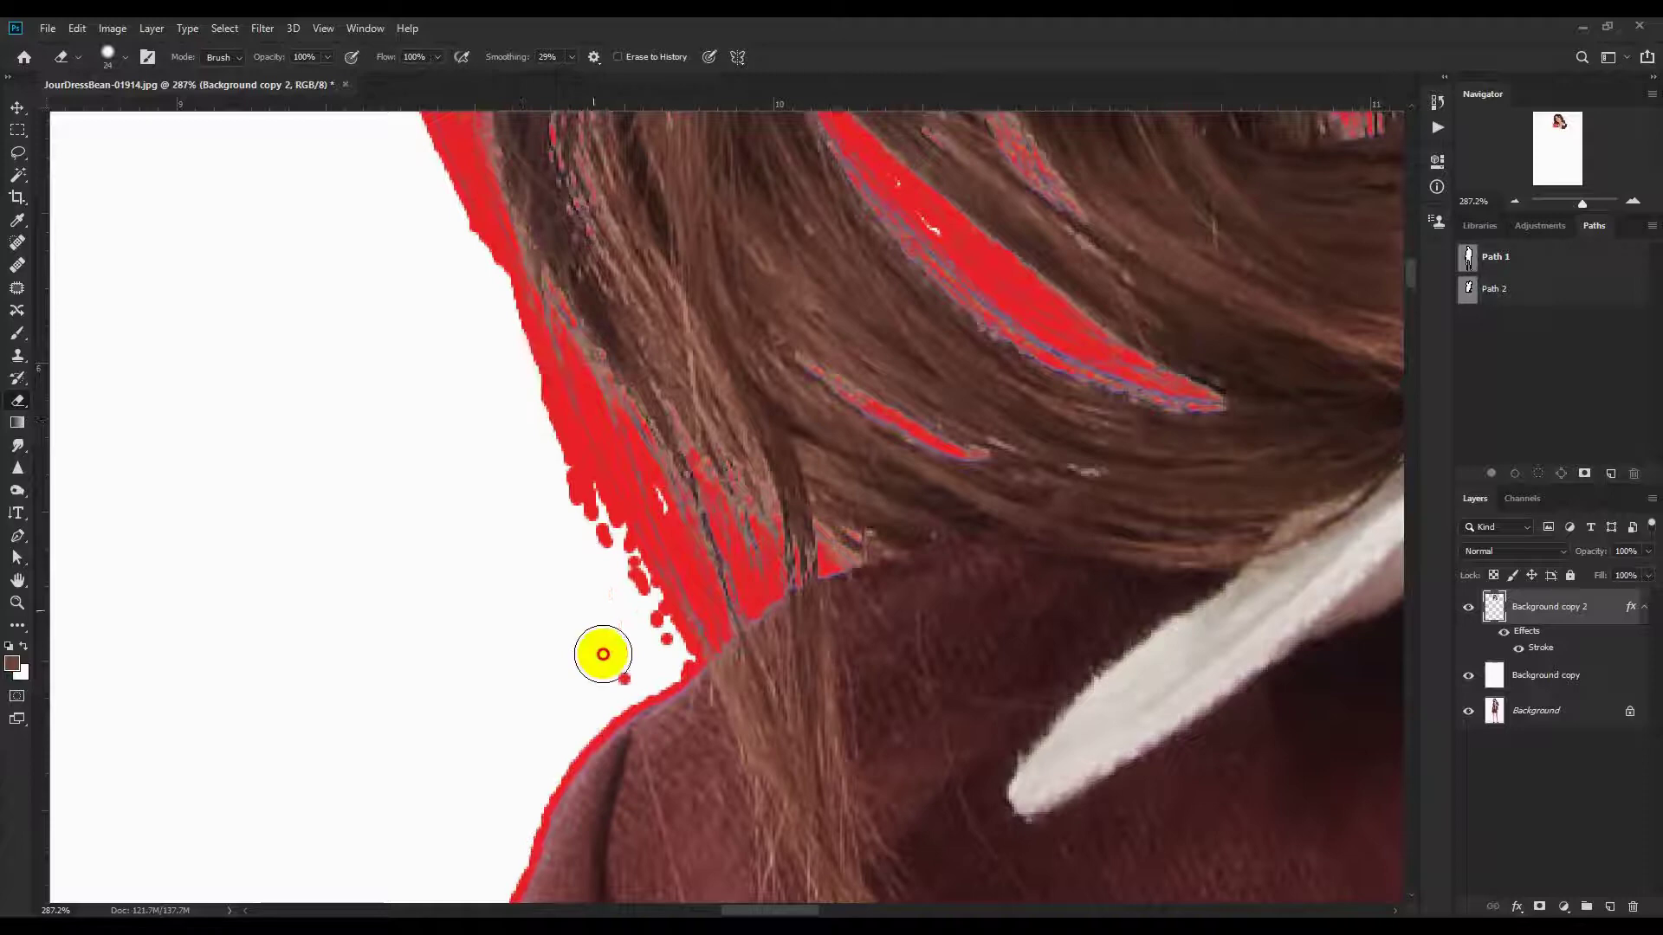
left_click_drag(702, 616, 580, 678)
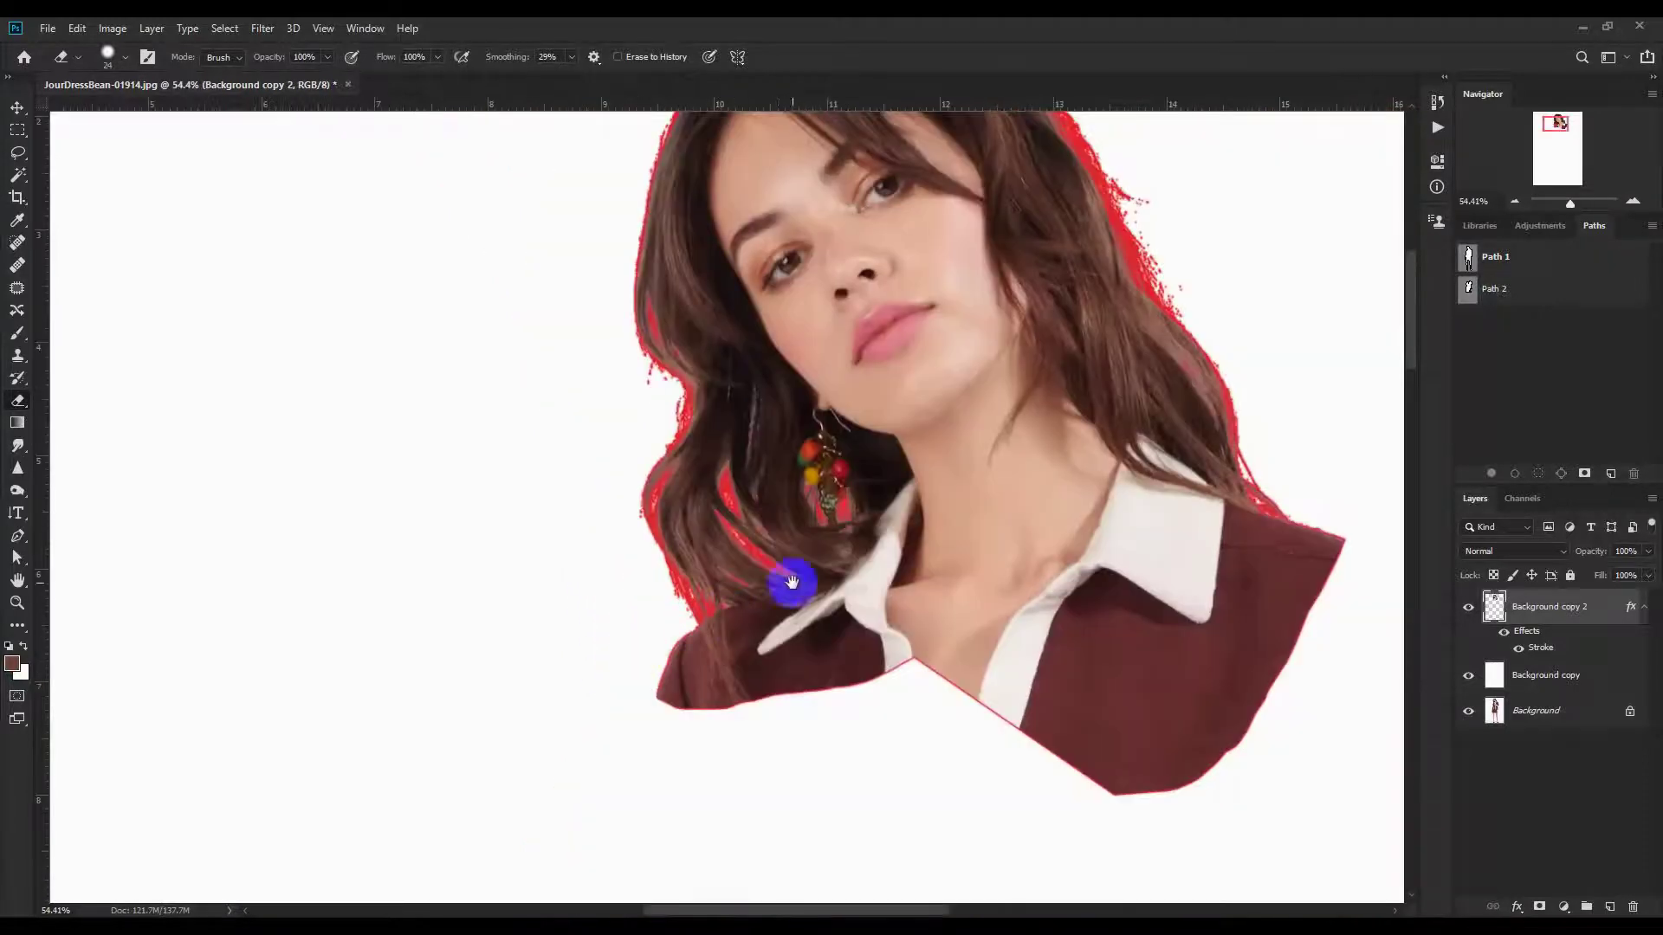
- Erase the detached outlined specks along the outer hair edge opposite the earring
left_click_drag(791, 582, 510, 701)
left_click_drag(948, 415, 1070, 304)
left_click_drag(992, 396, 974, 483)
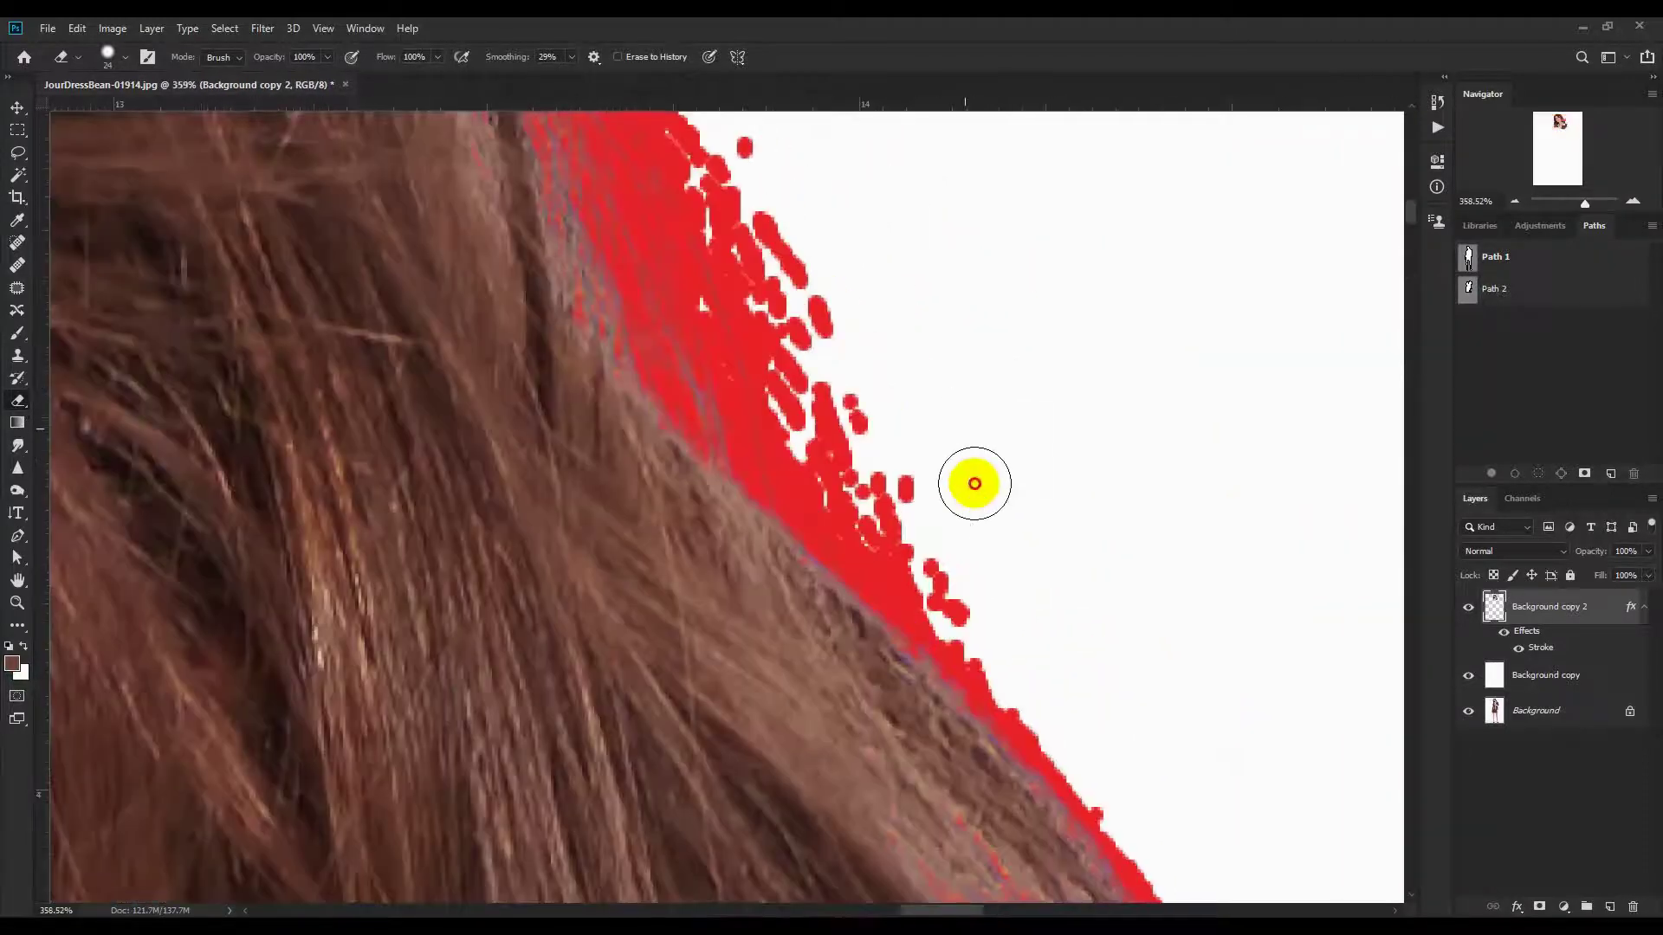
left_click_drag(901, 338, 954, 637)
mouse_move(738, 226)
left_mouse_down()
mouse_move(734, 309)
mouse_move(836, 456)
left_mouse_up()
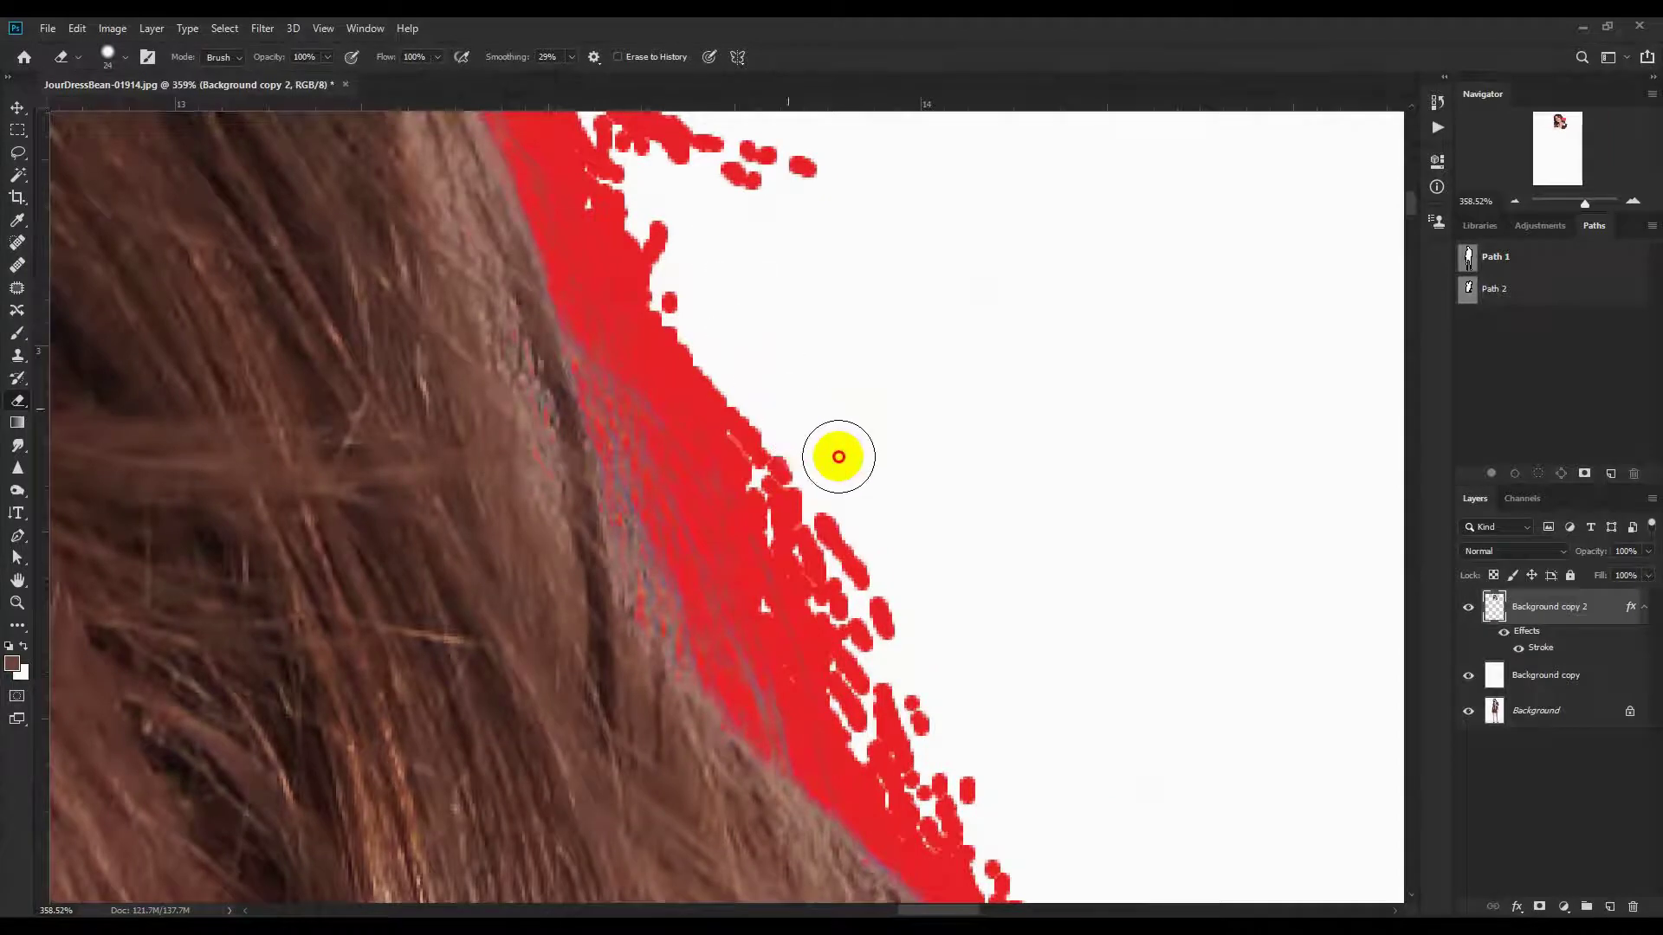
left_click_drag(876, 291, 971, 577)
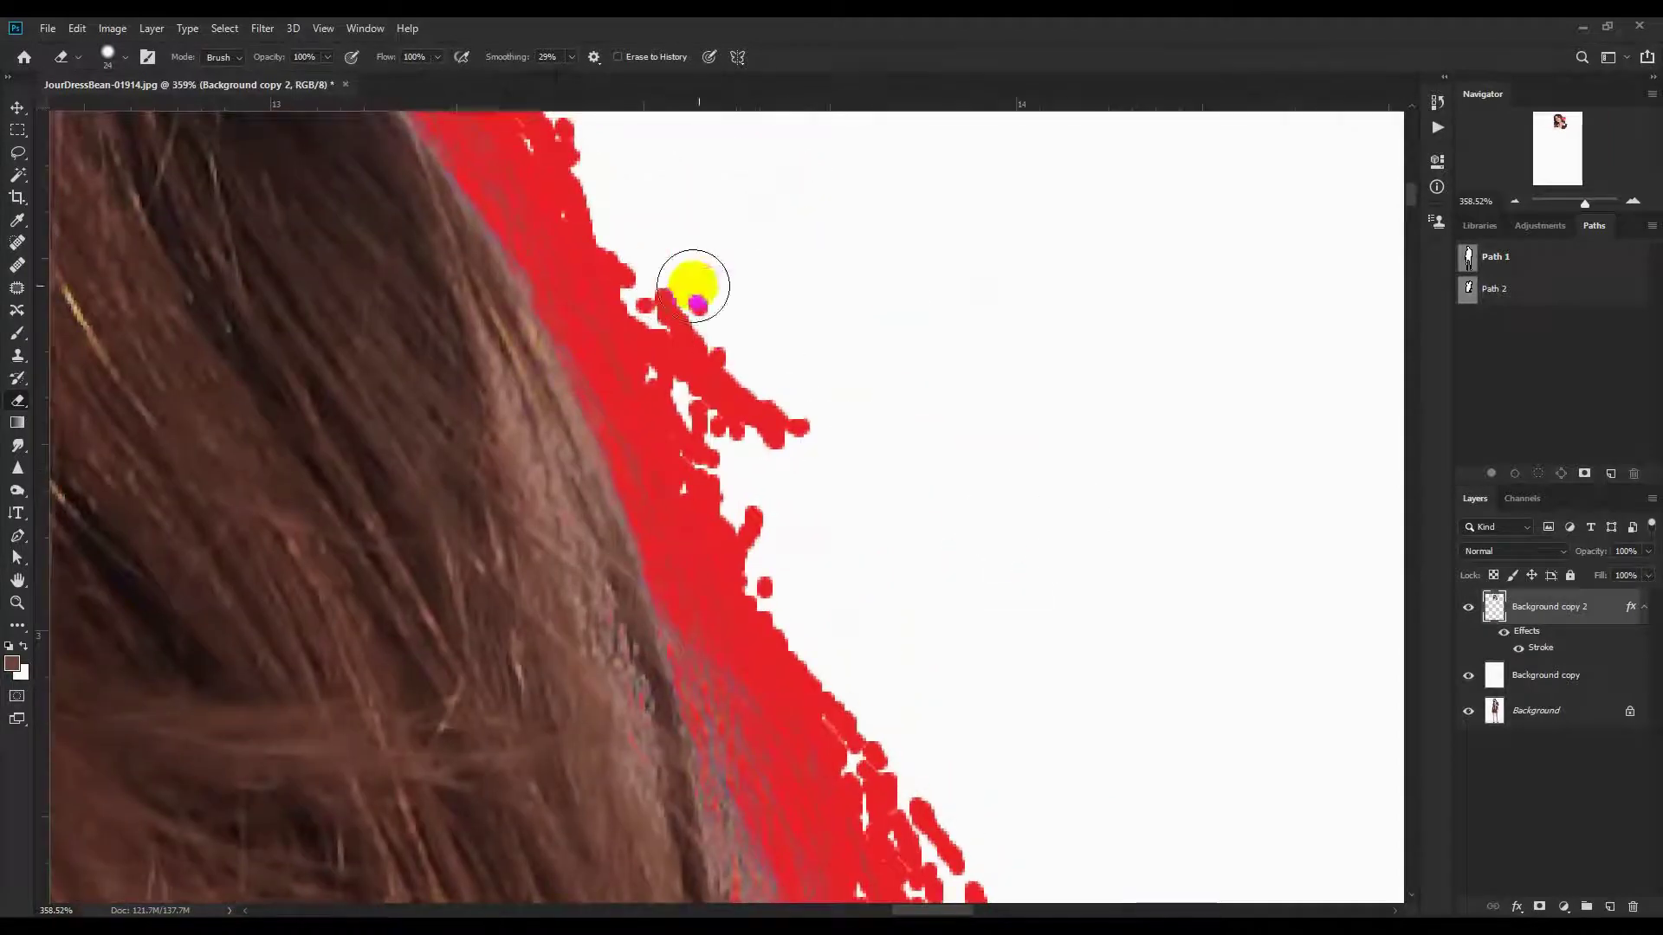
left_click_drag(1315, 759, 954, 206)
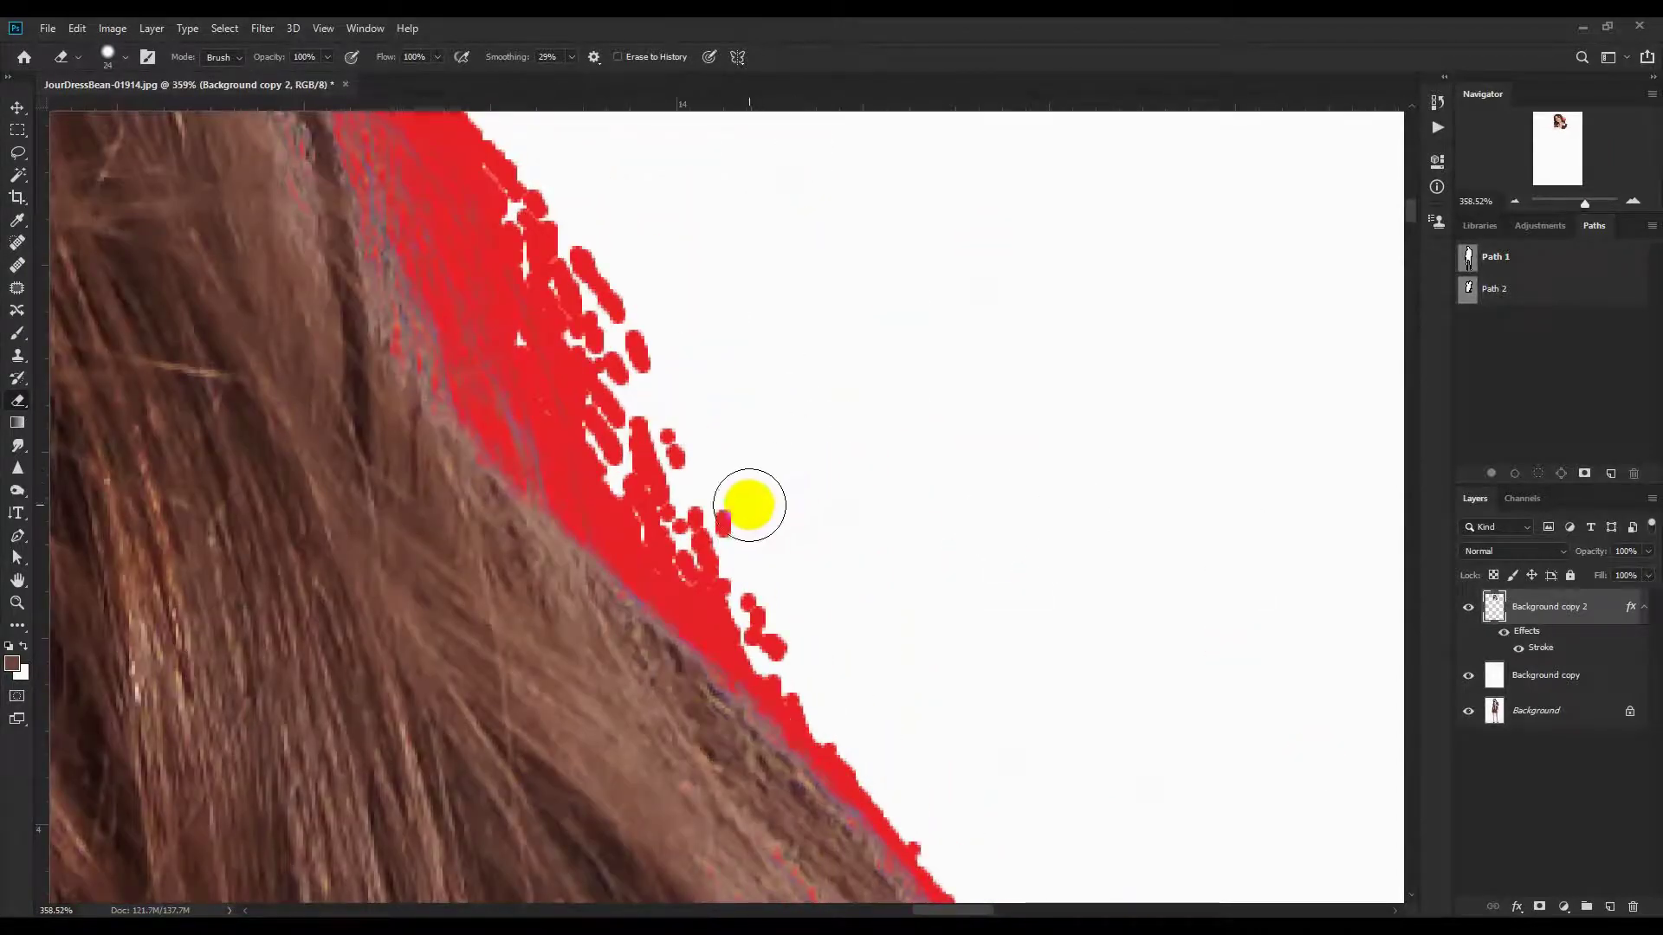
scroll(999, 609, "down", 6)
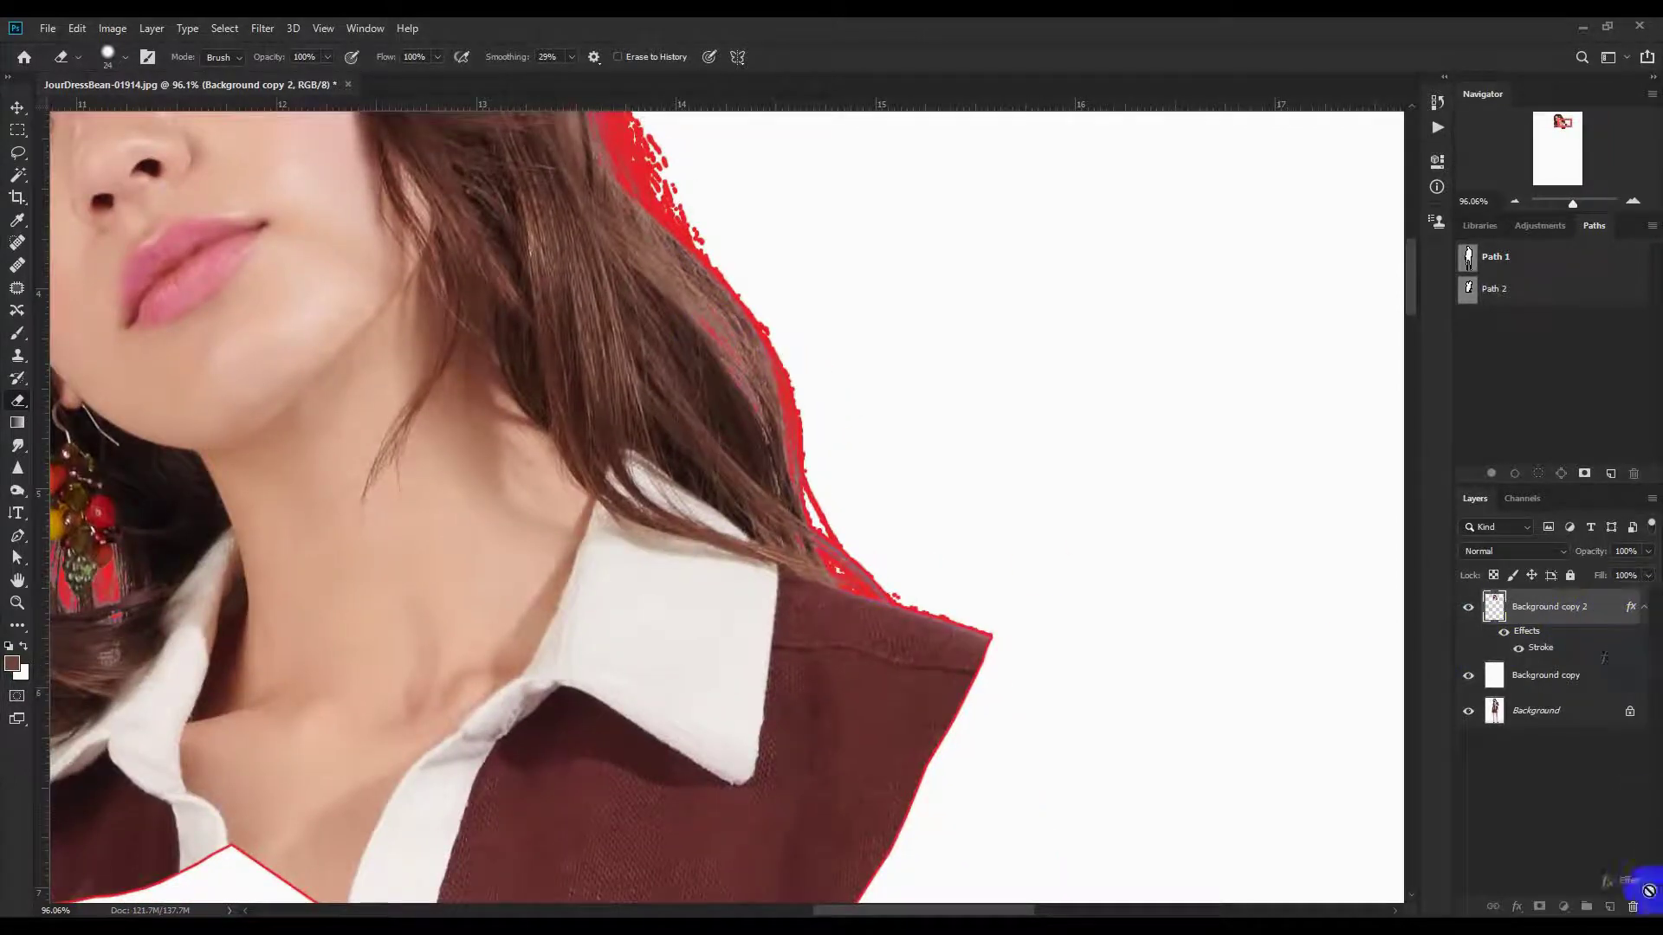
- Remove the red Stroke effect from Background copy 2
left_click_drag(1634, 903, 1635, 903)
scroll(1187, 687, "down", 2)
left_click(1505, 347)
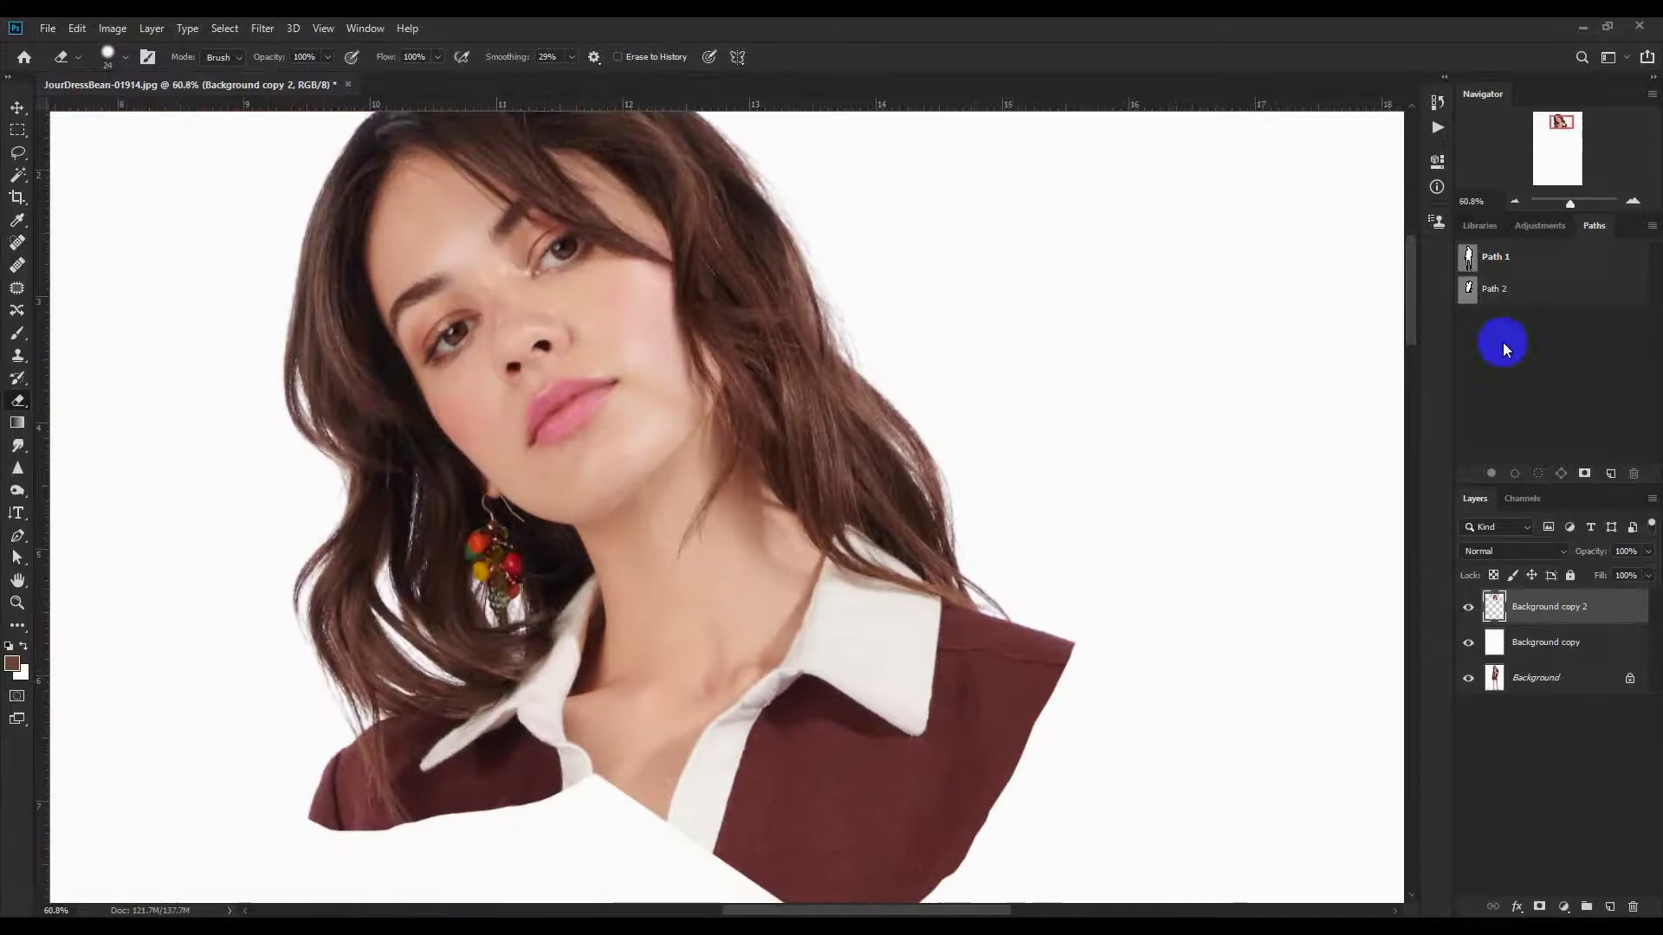
- Load Path 1 as a selection and feather it
left_click(1468, 259, "ctrl")
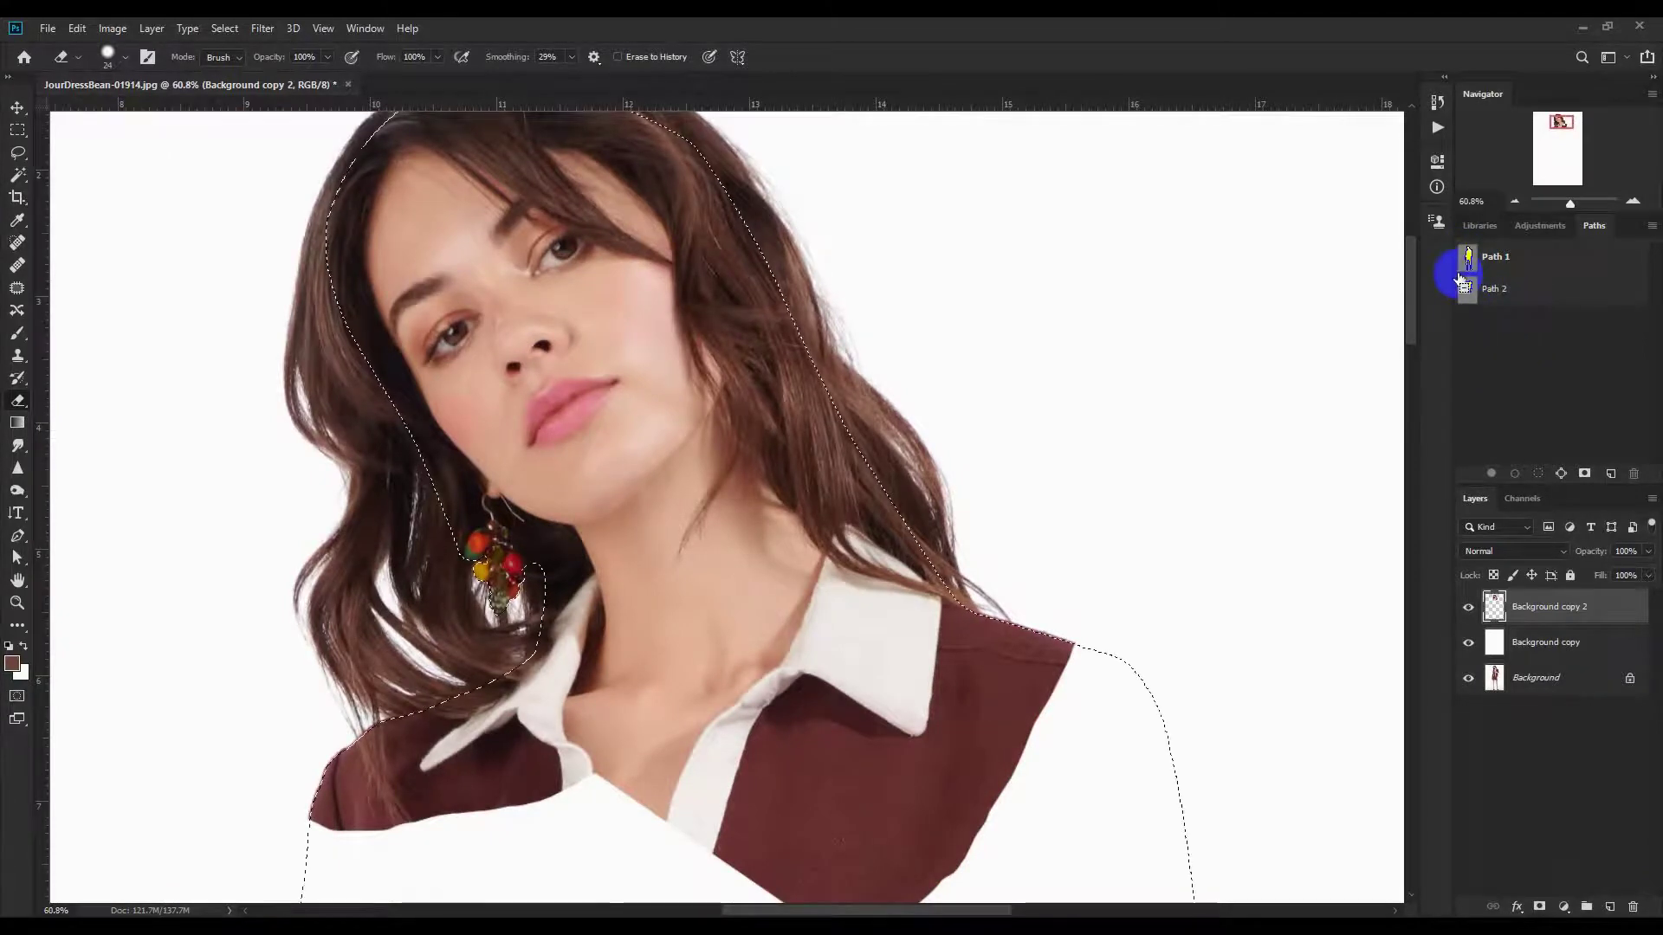
key("shift+F6")
key("Return")
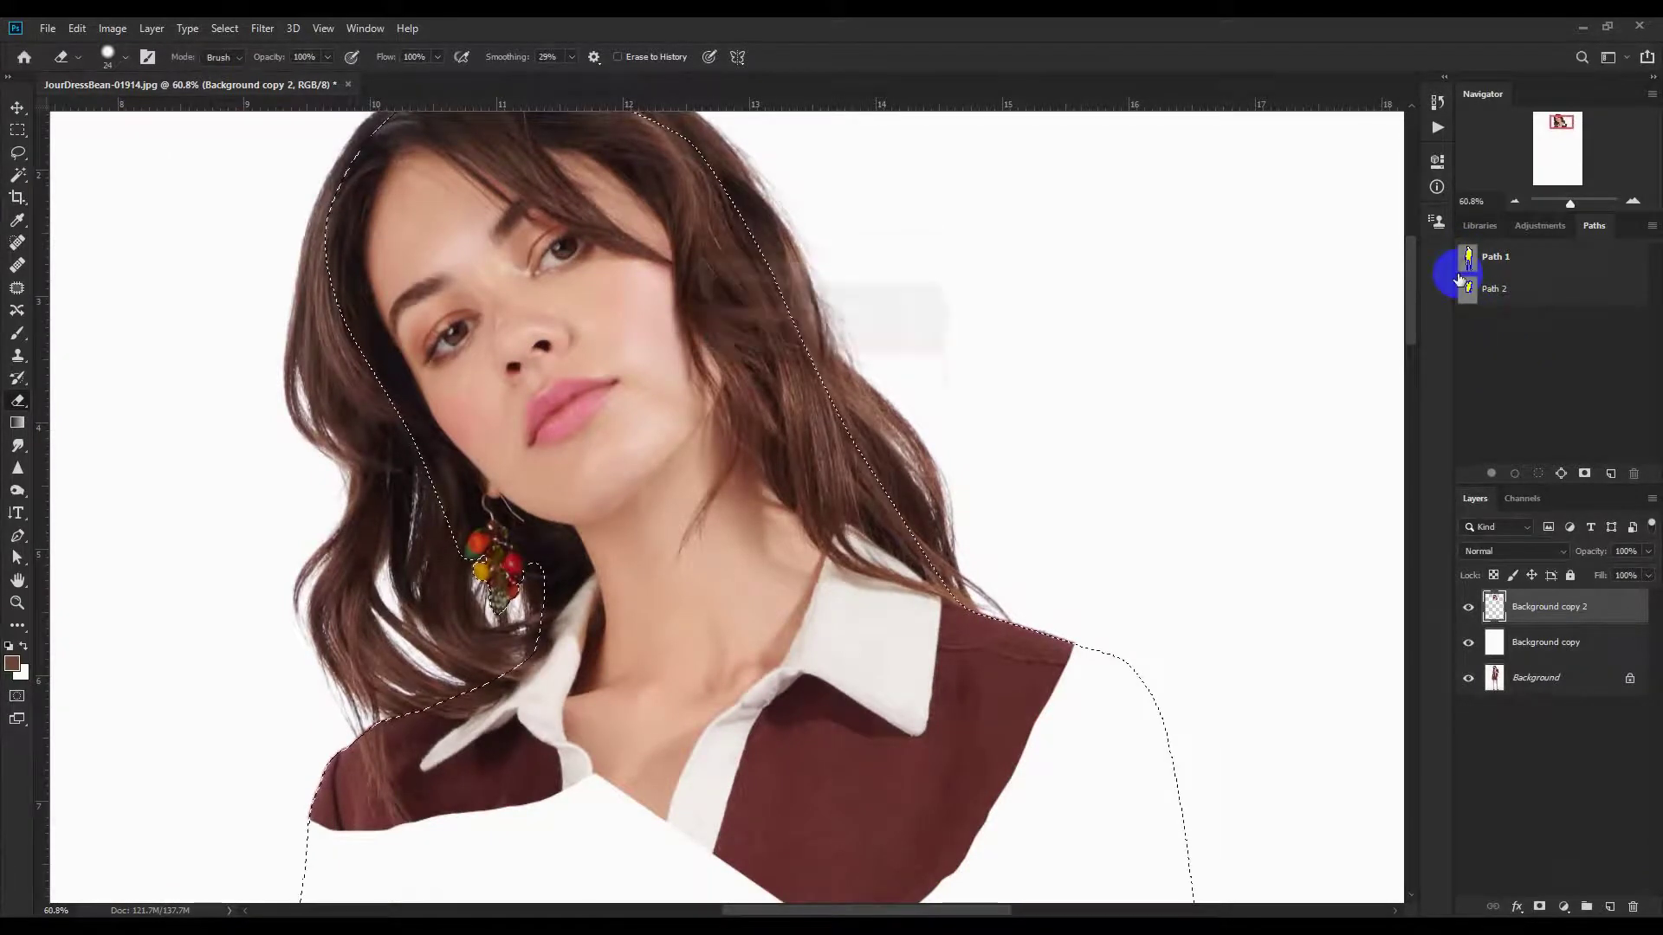
- Copy the selected body area from the Background layer to a new layer and bring it to the top of the layer stack
left_click(1592, 685)
key("ctrl+j")
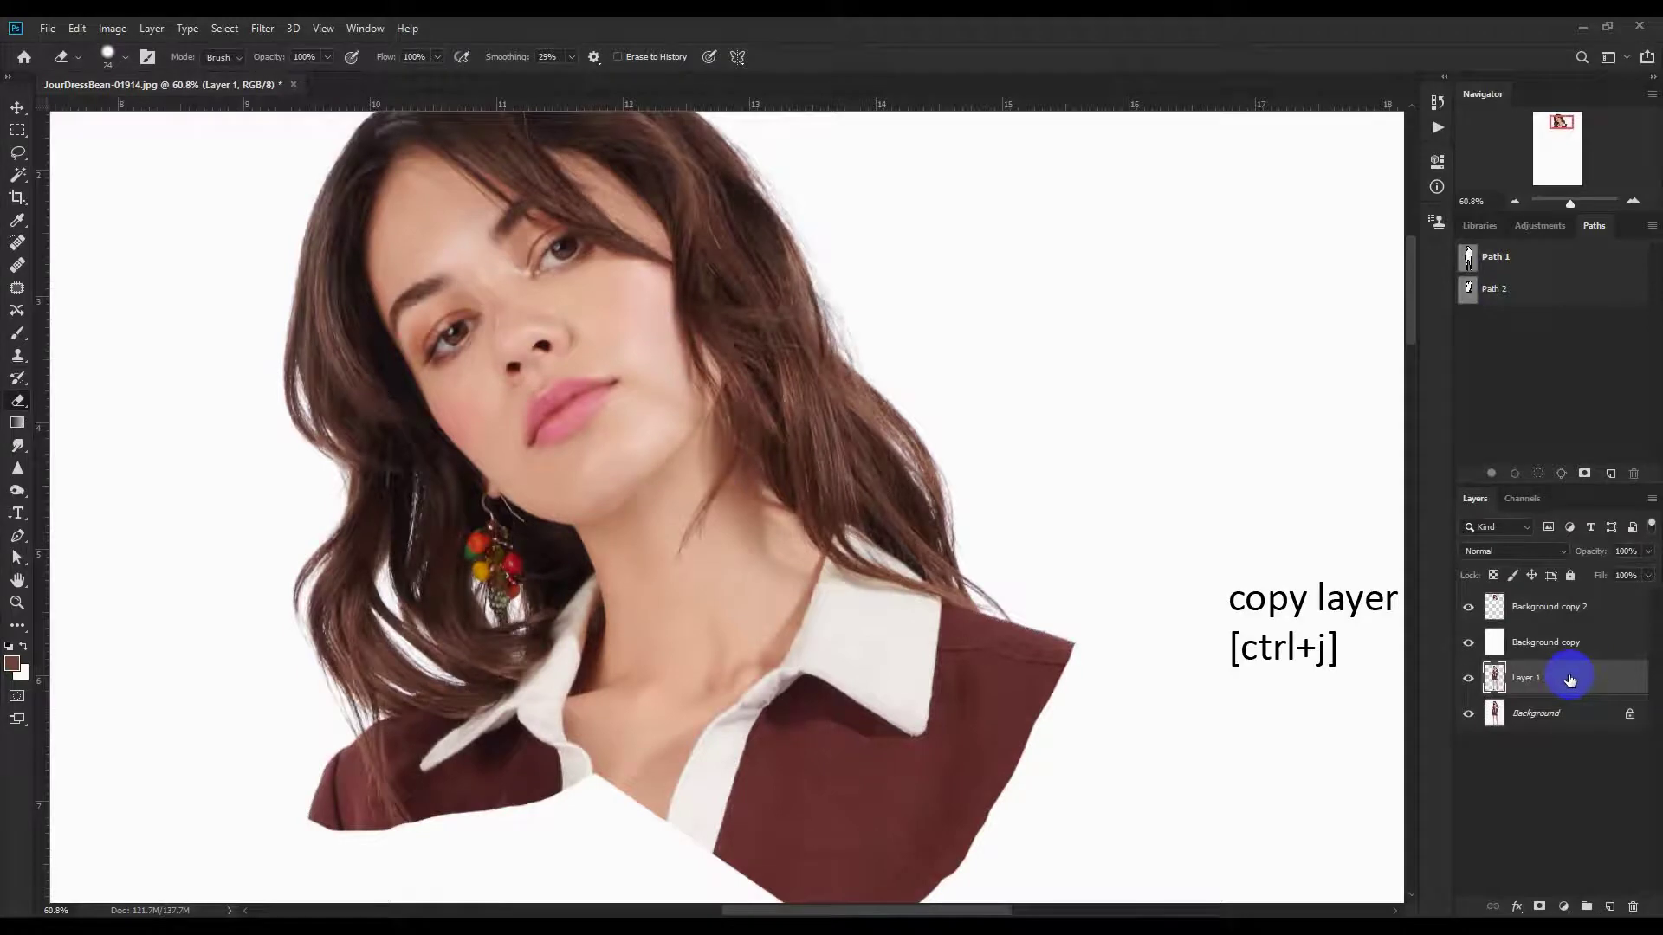
key("ctrl+shift+bracketright")
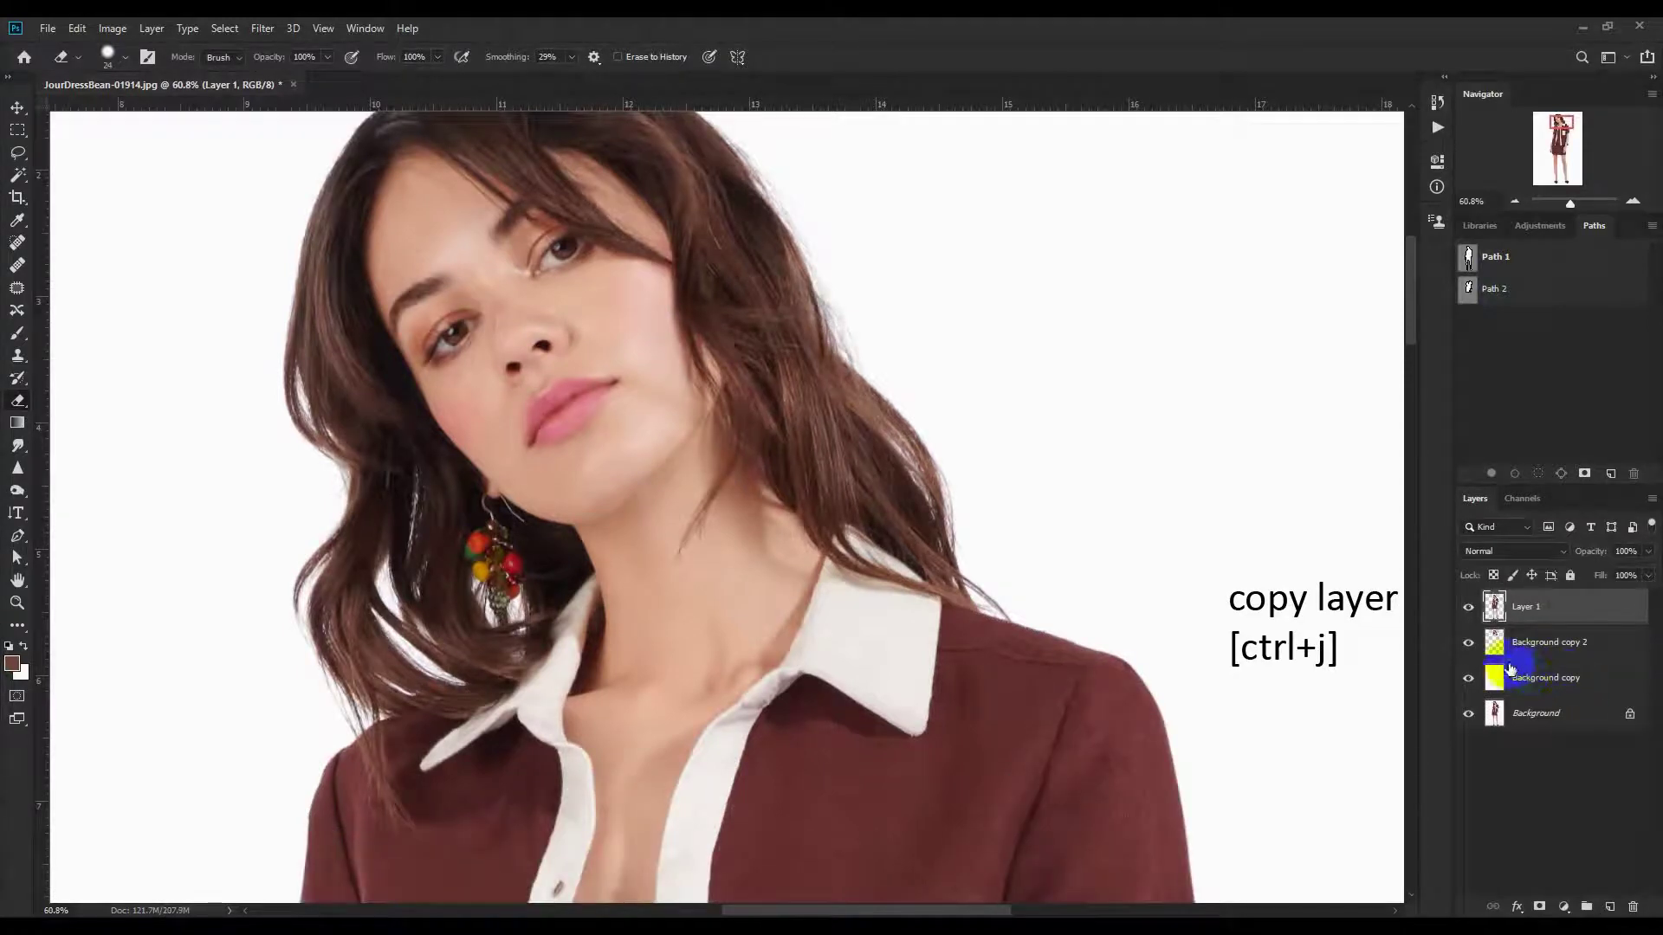
- Merge Layer 1 with Background copy 2, and delete the Background copy and Background layers
left_click(1572, 651, "shift")
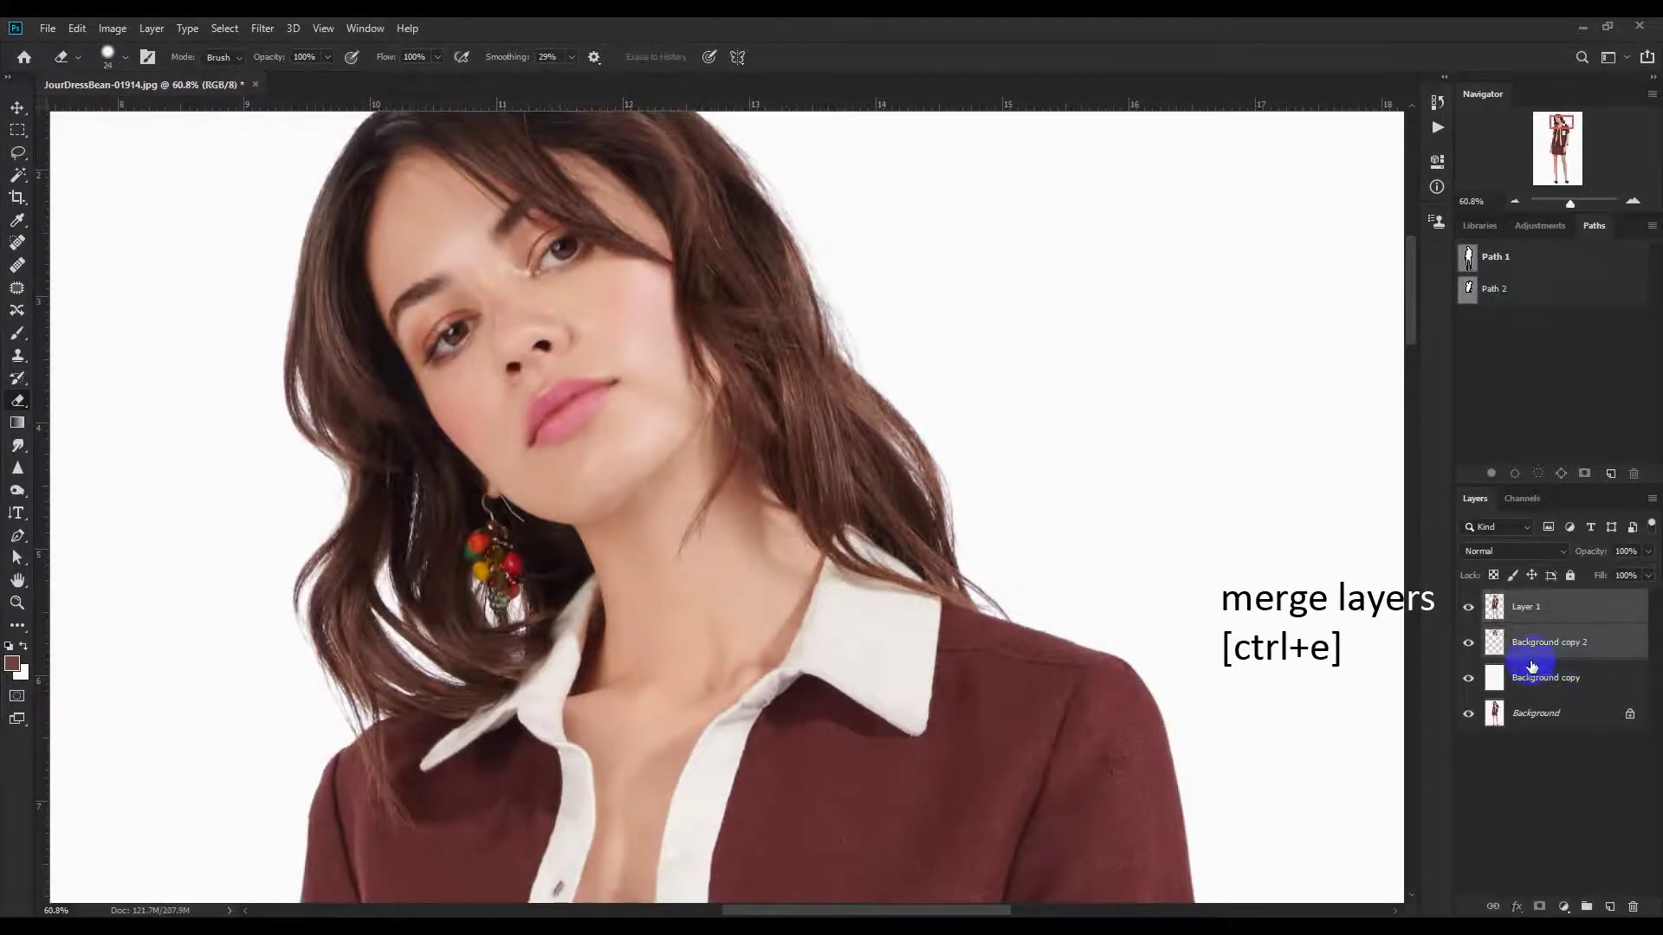
key("ctrl+e")
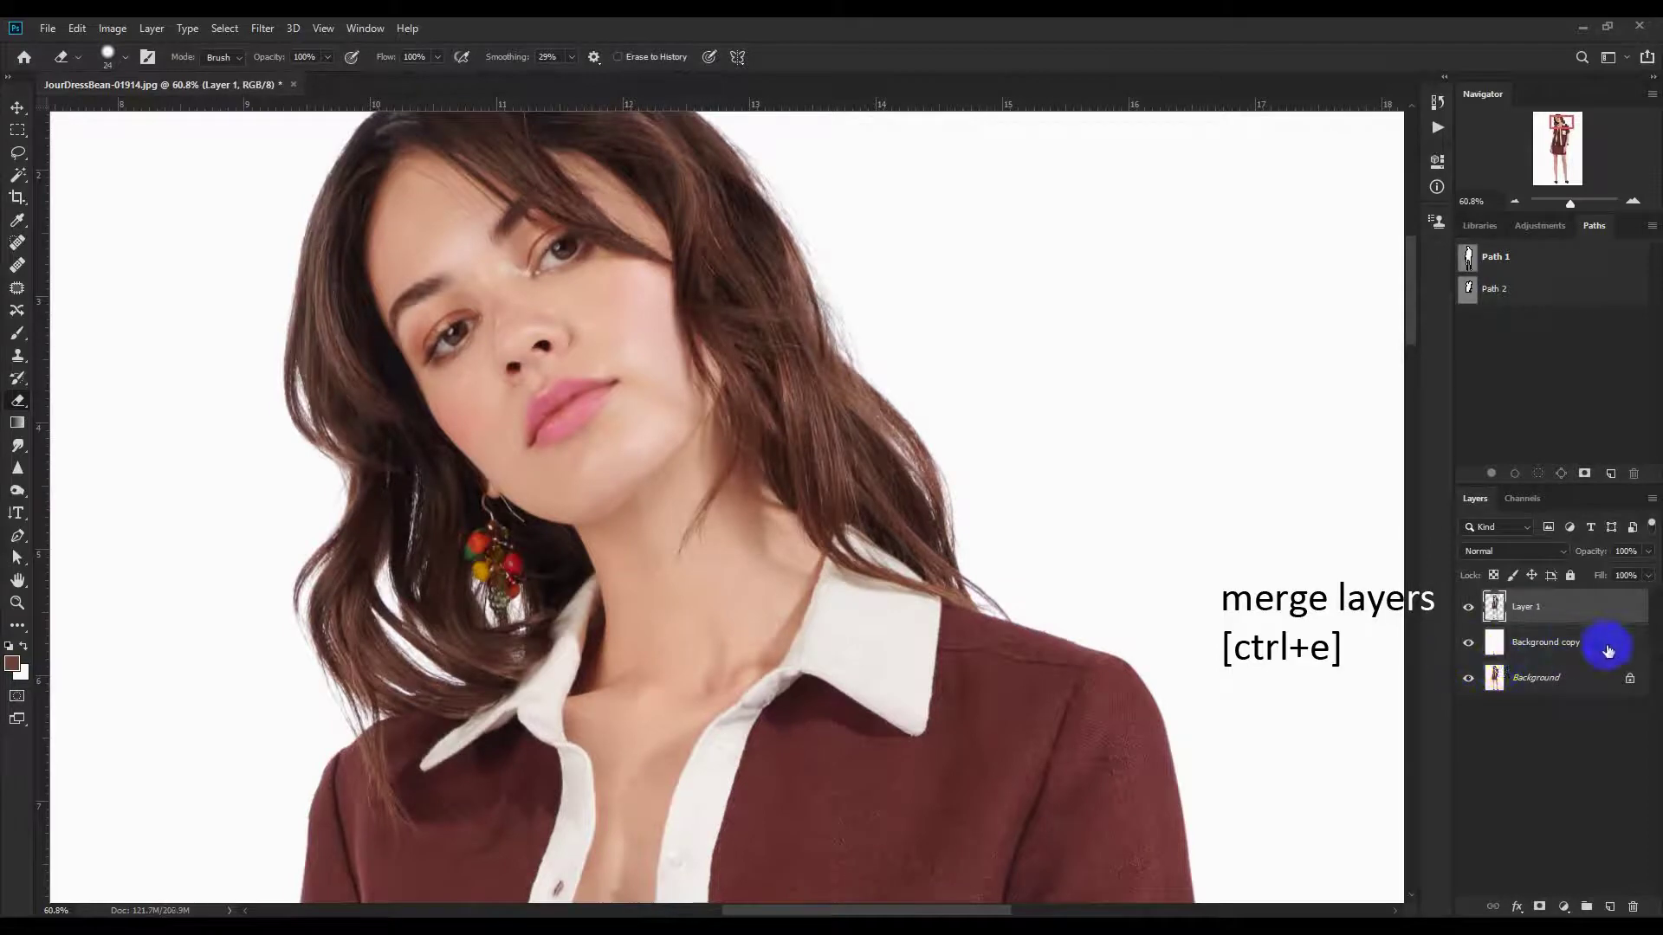
left_click(1607, 651)
left_click(1585, 675, "shift")
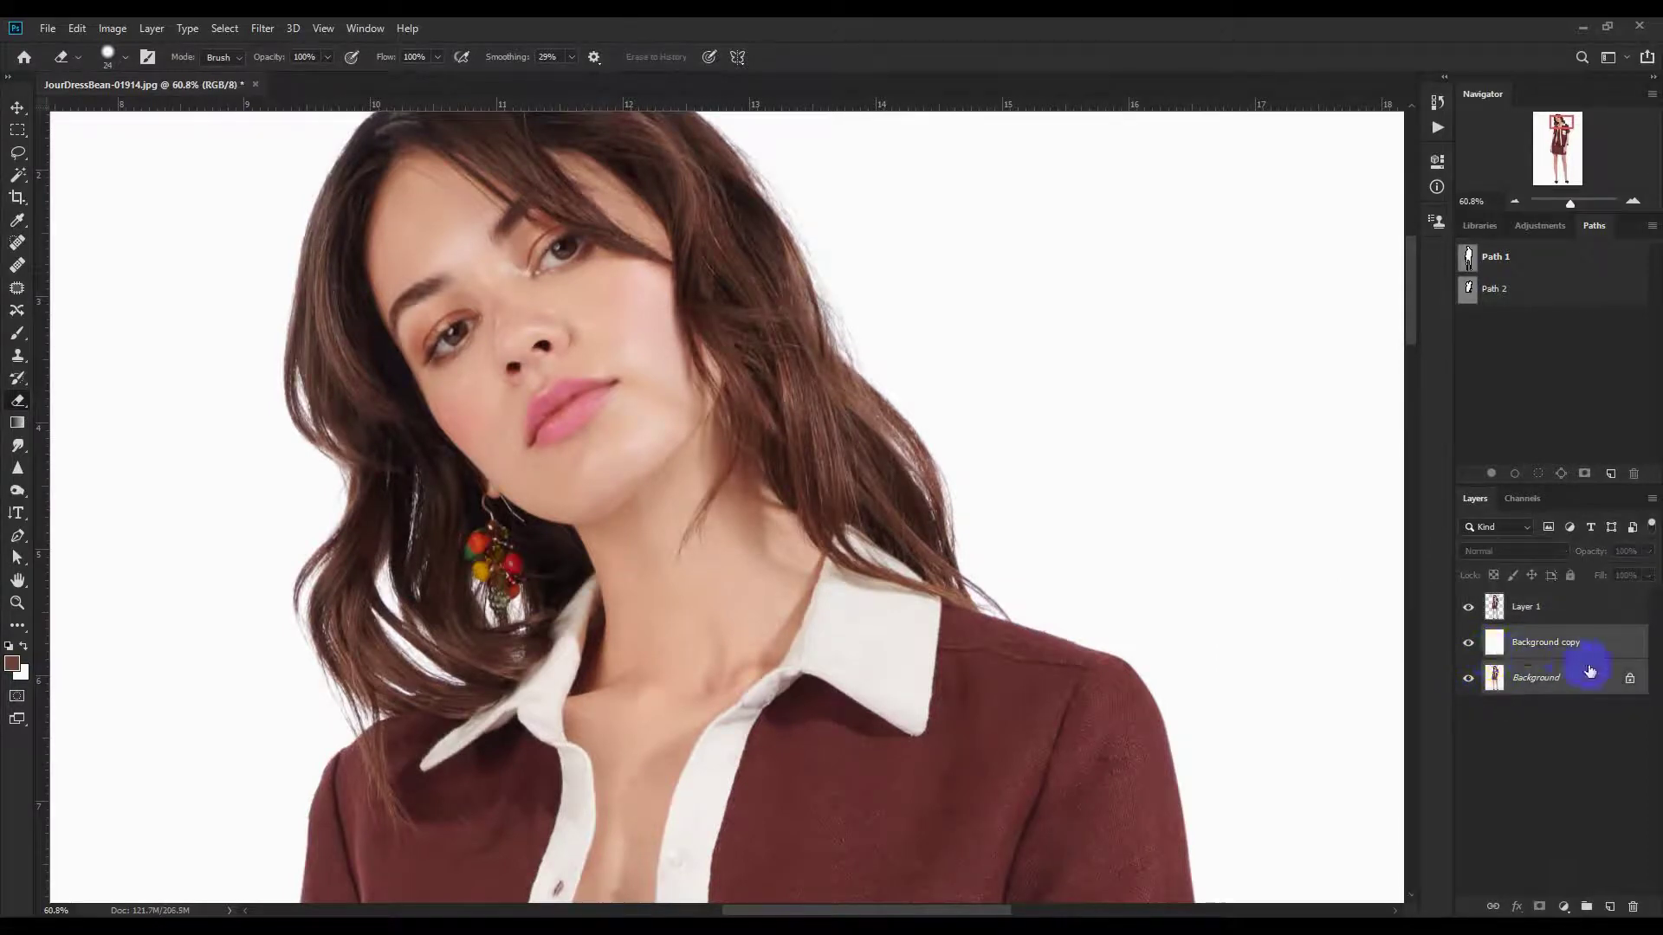
left_click(1634, 907)
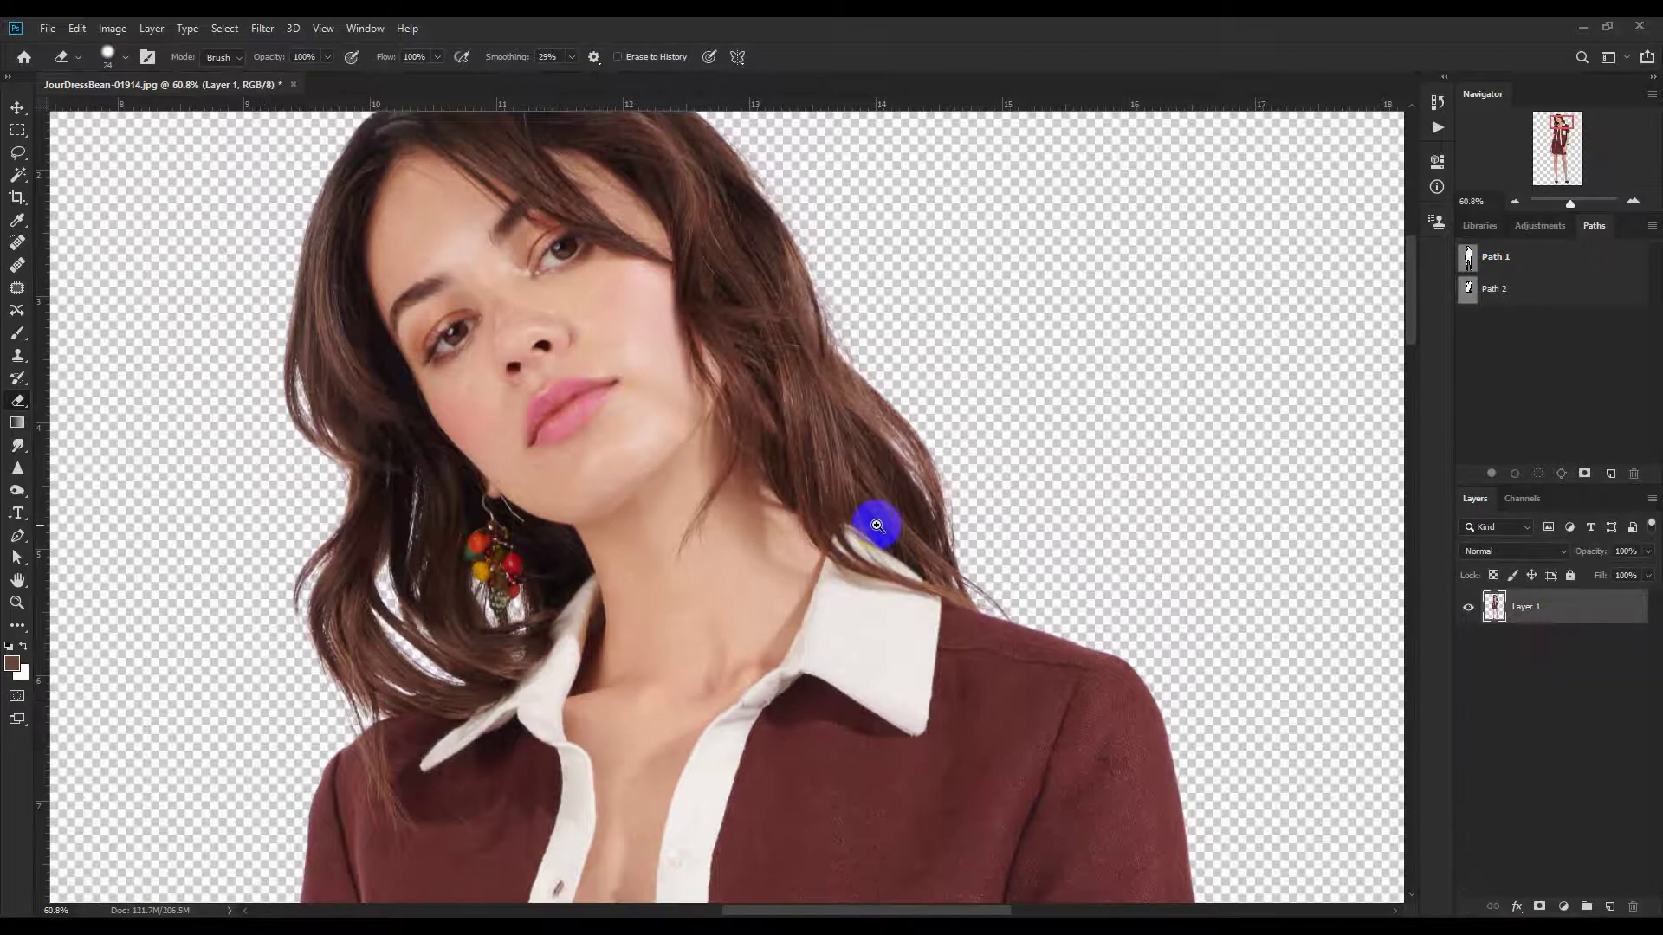
- Review the model's full-figure cutout against the transparent background
left_click_drag(877, 524, 801, 602)
left_click_drag(717, 568, 731, 500)
left_click_drag(736, 440, 818, 420)
left_click_drag(801, 416, 755, 459)
left_click_drag(763, 390, 774, 589)
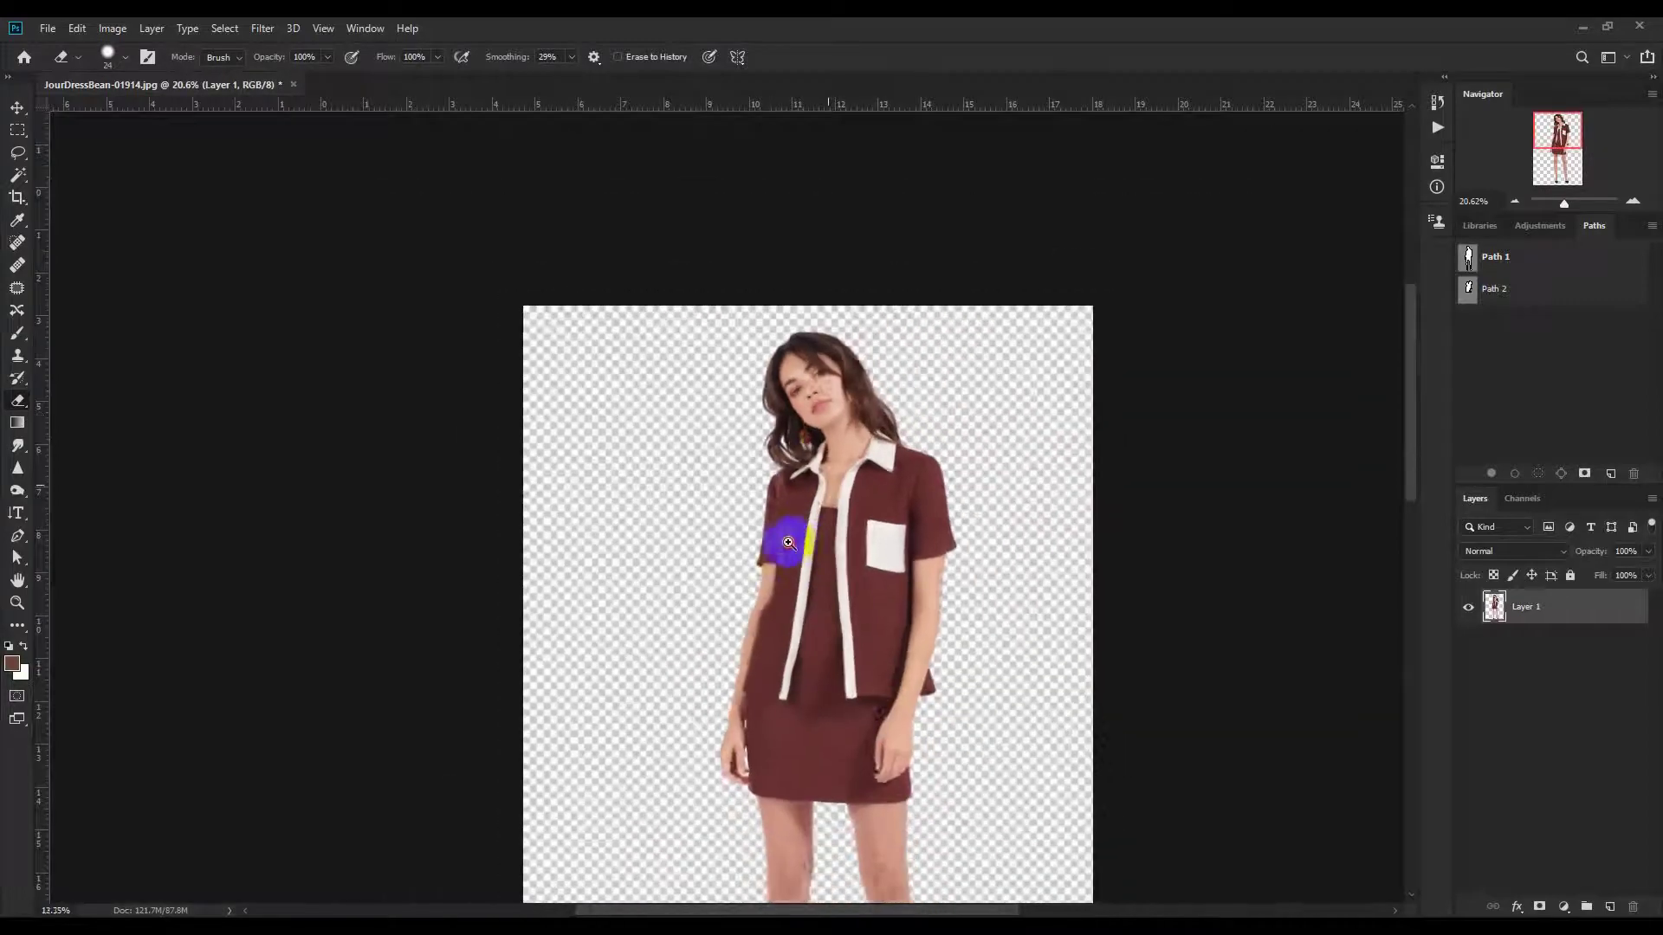